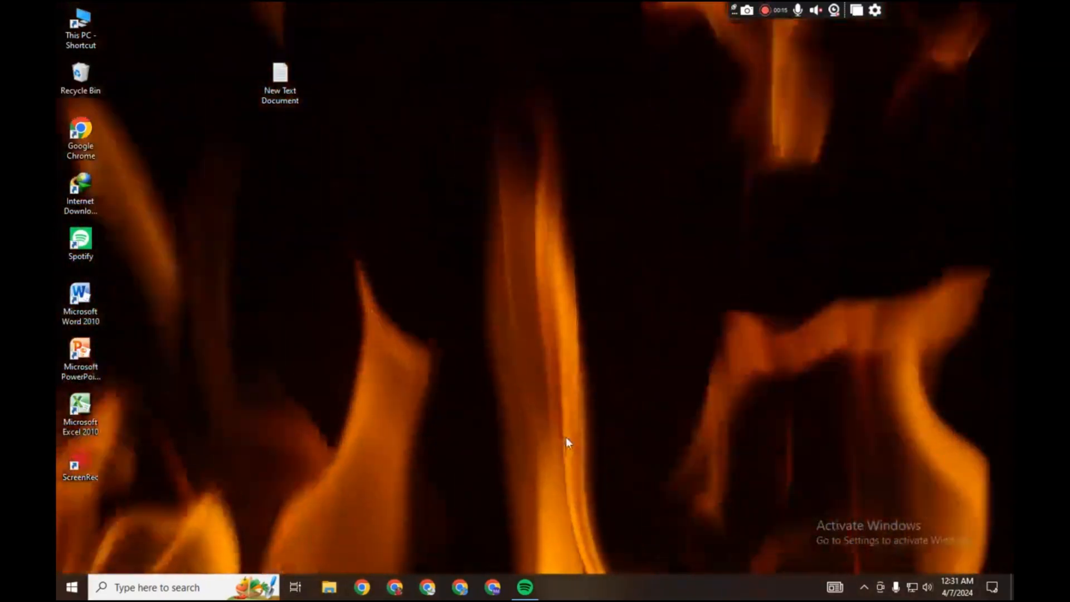
- Open Chrome, search Google for "free email signature", and open the Mail-Signatures.com signature generator
{"action": "left_click", "coordinate": [493, 586]}
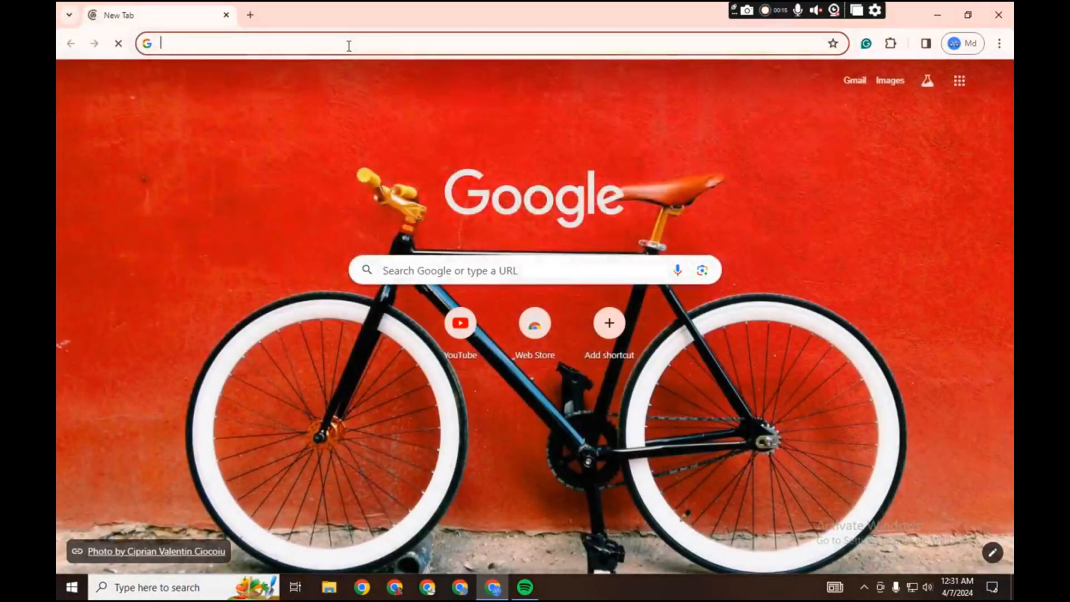
{"action": "left_click", "coordinate": [349, 46]}
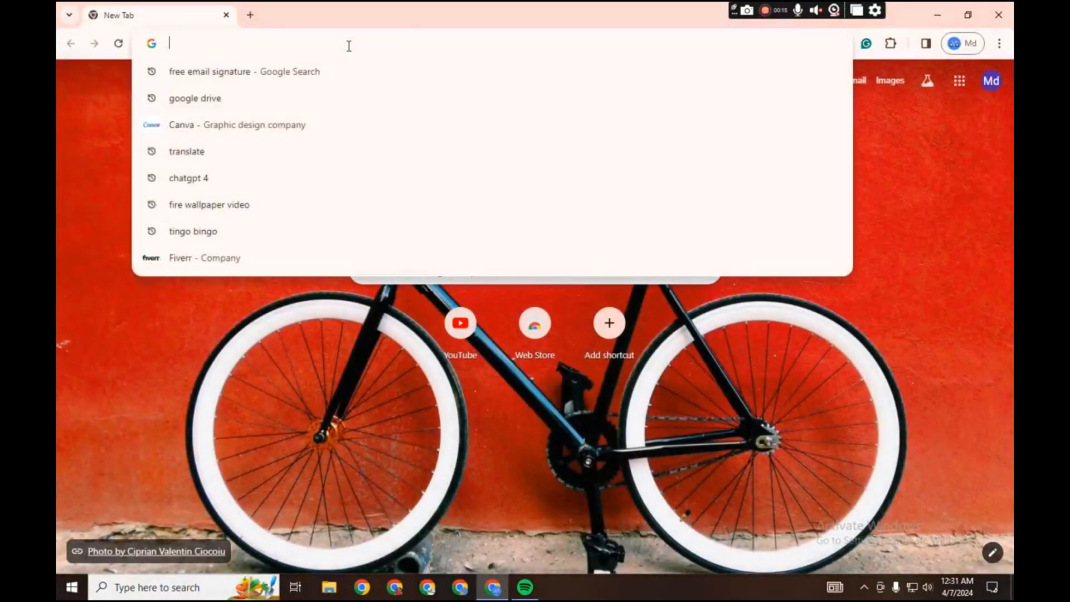
{"action": "type", "text": "free email signature"}
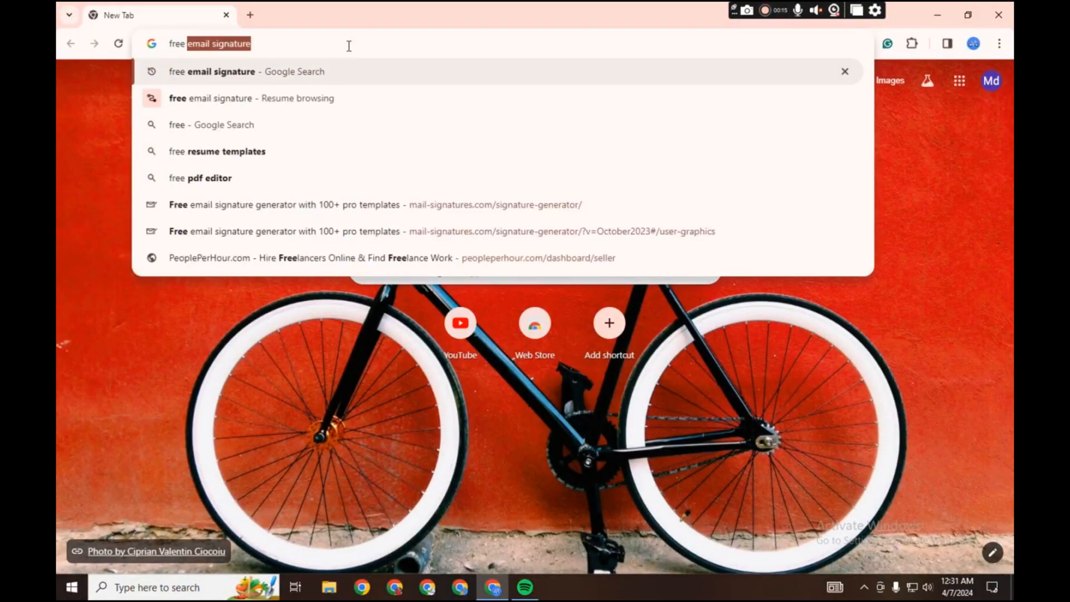
{"action": "key", "text": "Return"}
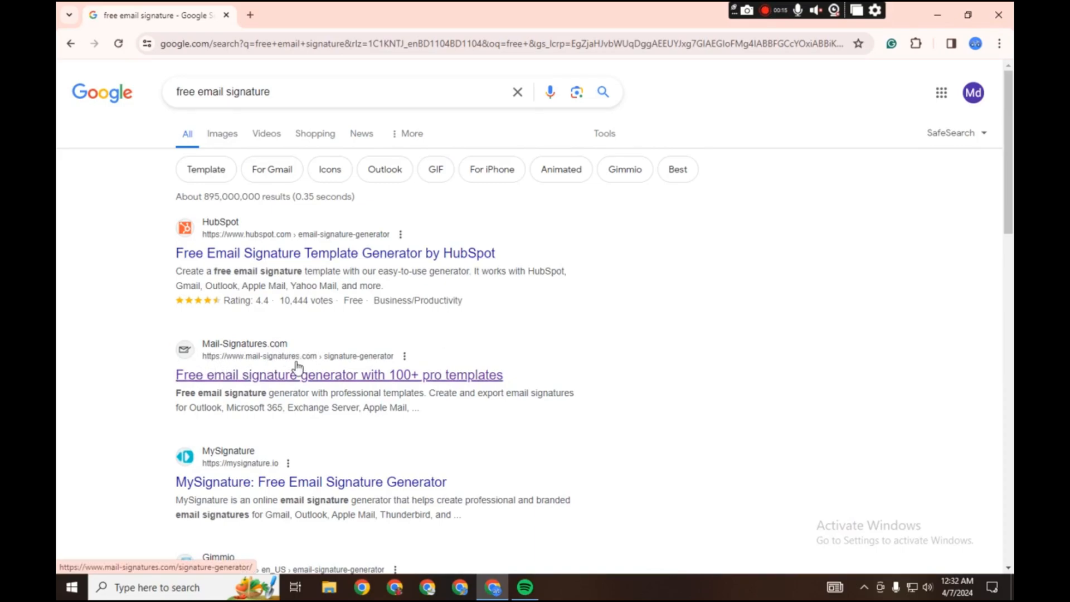
{"action": "left_click", "coordinate": [346, 382]}
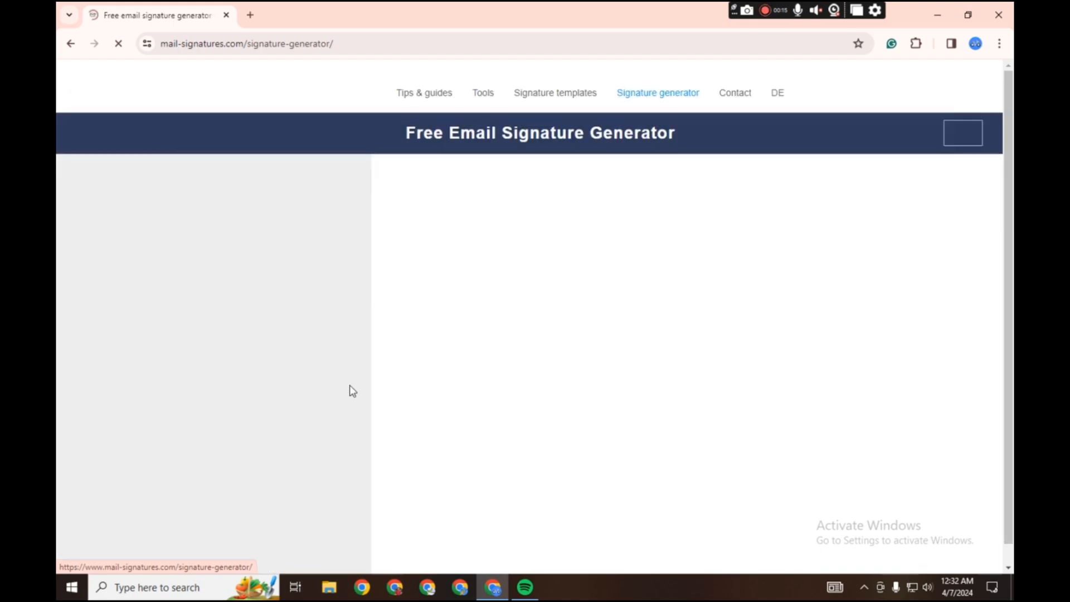
- Browse the signature templates offered in the generator's template carousel
{"action": "scroll", "coordinate": [456, 272], "scroll_direction": "down", "scroll_amount": 1}
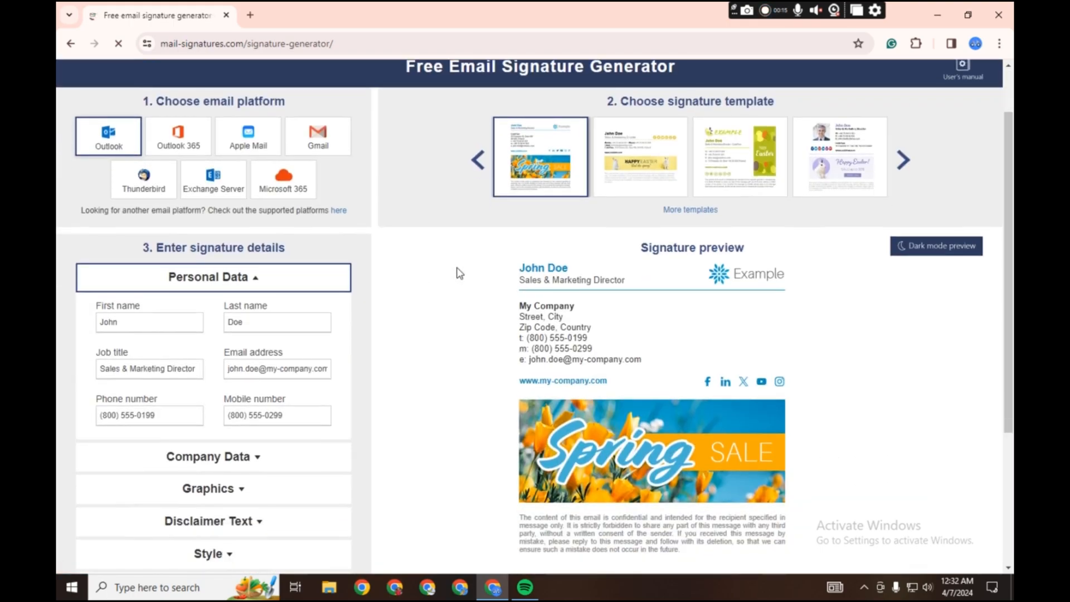
{"action": "left_click", "coordinate": [903, 160]}
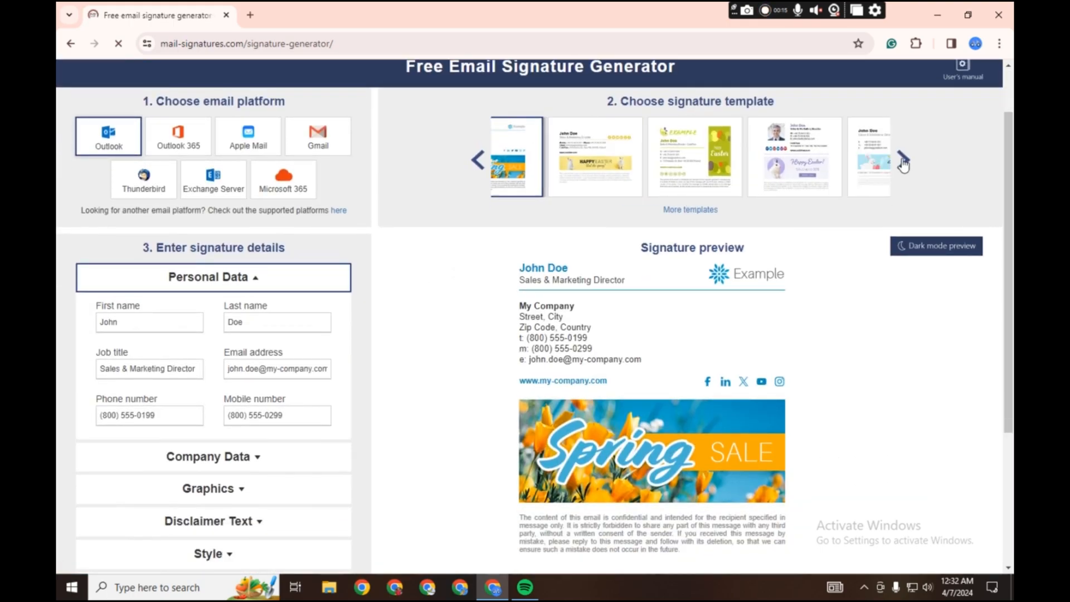
{"action": "left_click", "coordinate": [903, 160]}
{"action": "left_click", "coordinate": [903, 160]}
{"action": "left_click", "coordinate": [903, 160]}
{"action": "left_click", "coordinate": [903, 160]}
{"action": "left_click", "coordinate": [903, 161]}
{"action": "left_click", "coordinate": [903, 162]}
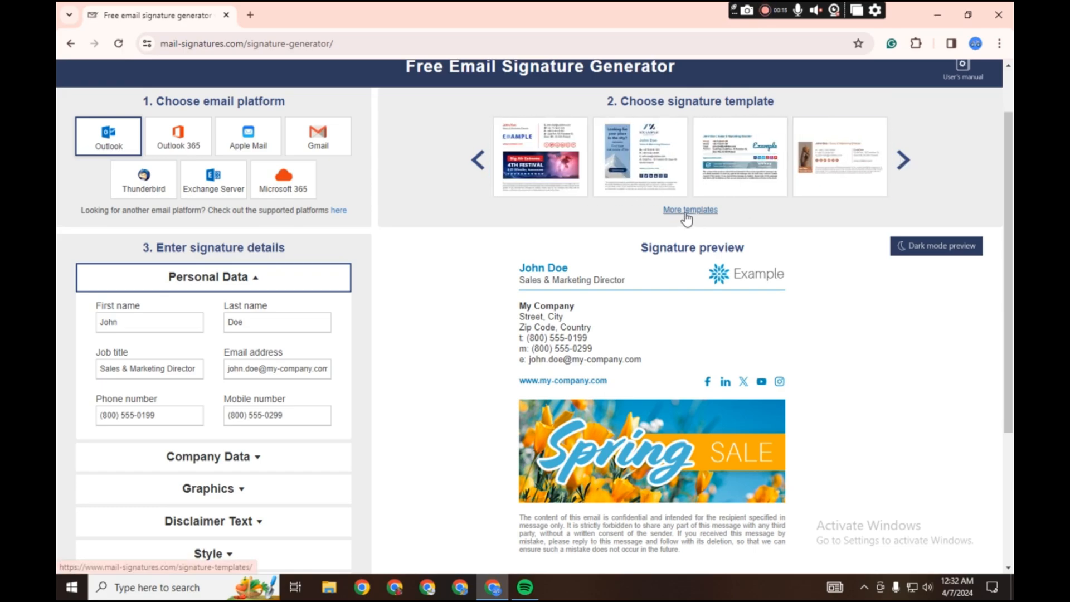
- Open the full template gallery and load the Happy Easter rabbit template with a portrait photo for editing in the generator
{"action": "left_click", "coordinate": [691, 210]}
{"action": "scroll", "coordinate": [616, 302], "scroll_direction": "down", "scroll_amount": 8}
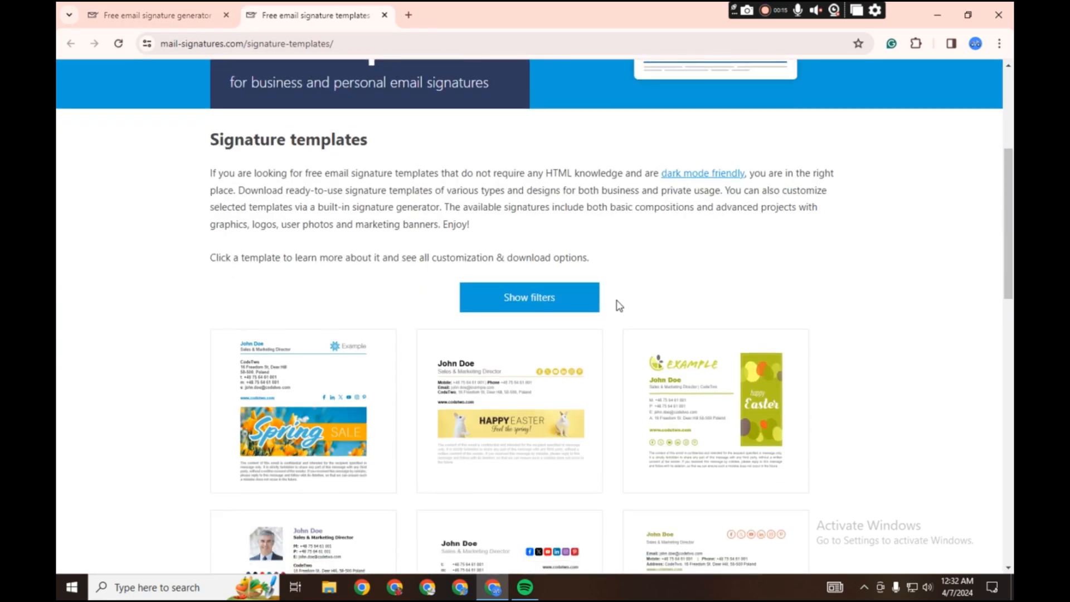
{"action": "scroll", "coordinate": [617, 303], "scroll_direction": "down", "scroll_amount": 10}
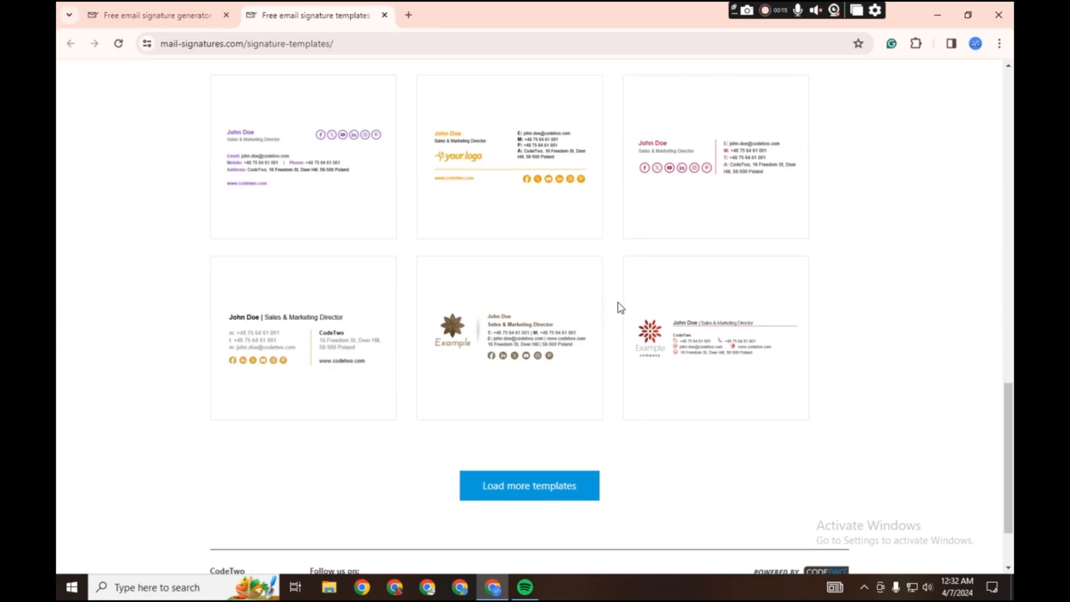
{"action": "scroll", "coordinate": [616, 303], "scroll_direction": "up", "scroll_amount": 11}
{"action": "left_click", "coordinate": [353, 406]}
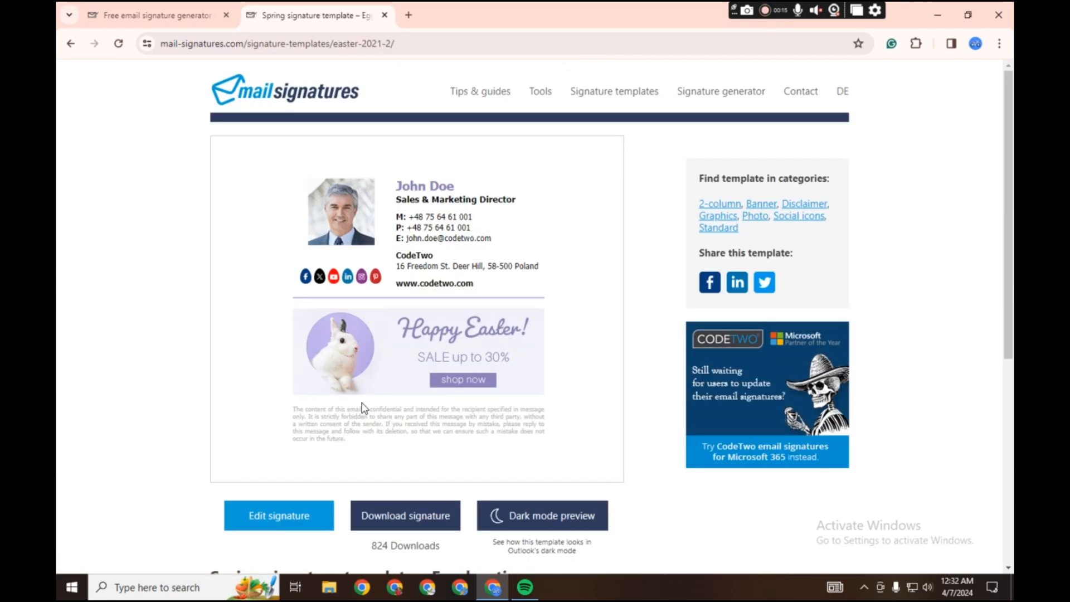
{"action": "left_click", "coordinate": [301, 518]}
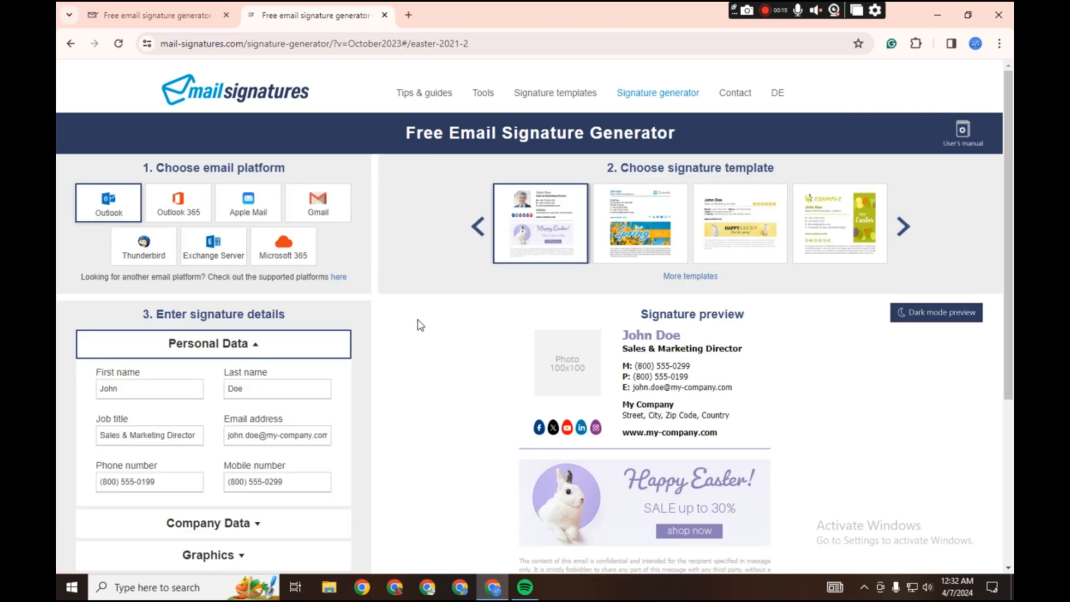
- Replace the sample first name in the personal data with the signature owner's first name, capitalised correctly
{"action": "scroll", "coordinate": [420, 325], "scroll_direction": "down", "scroll_amount": 1}
{"action": "double_click", "coordinate": [153, 329]}
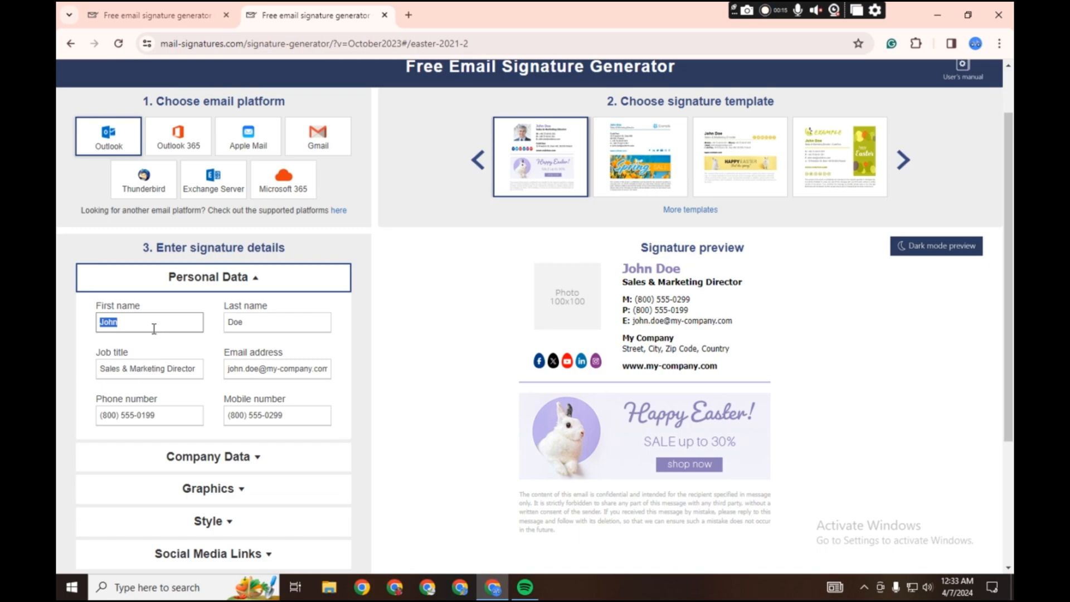
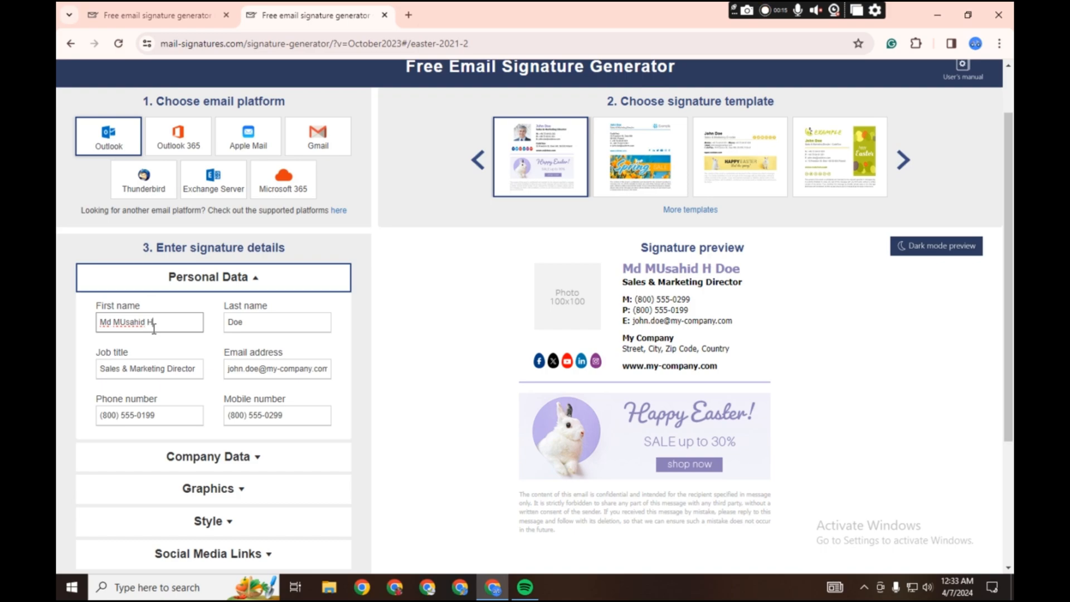
{"action": "left_click", "coordinate": [125, 325]}
{"action": "key", "text": "BackSpace"}
{"action": "type", "text": "u"}
- Replace the sample last name with the signature owner's last name
{"action": "double_click", "coordinate": [255, 325]}
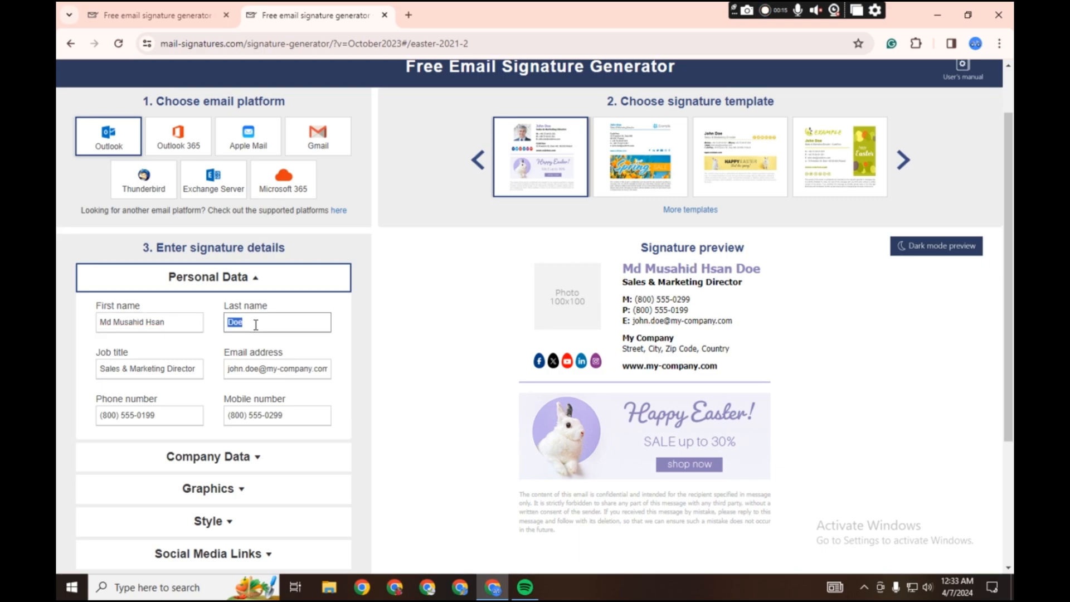
{"action": "key", "text": "BackSpace"}
- Change the job title in the personal data to "Digital marketing"
{"action": "triple_click", "coordinate": [176, 370]}
{"action": "scroll", "coordinate": [186, 300], "scroll_direction": "down", "scroll_amount": 1}
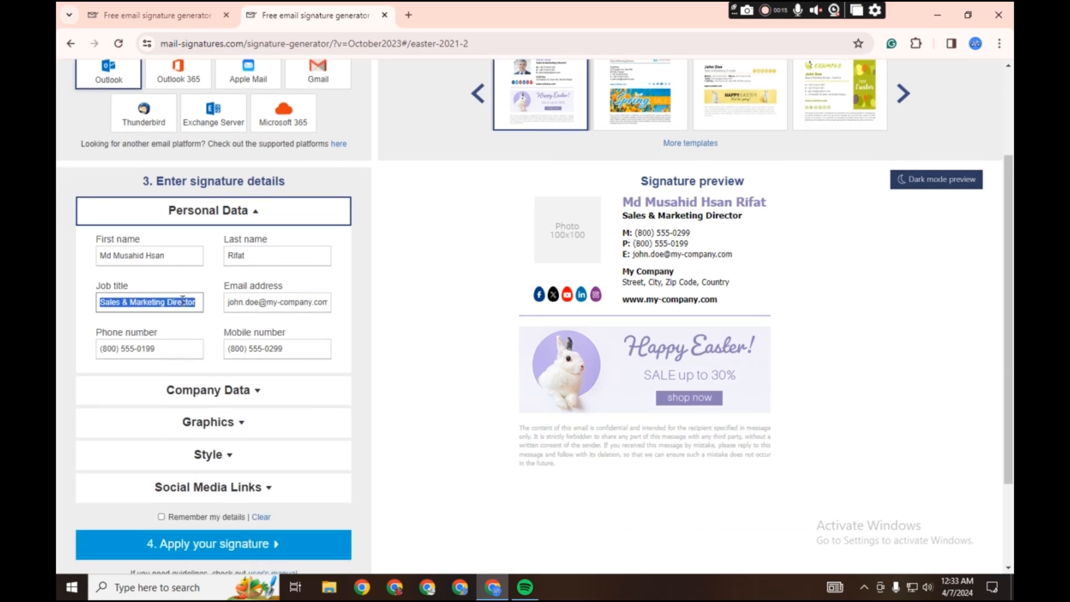
{"action": "key", "text": "BackSpace"}
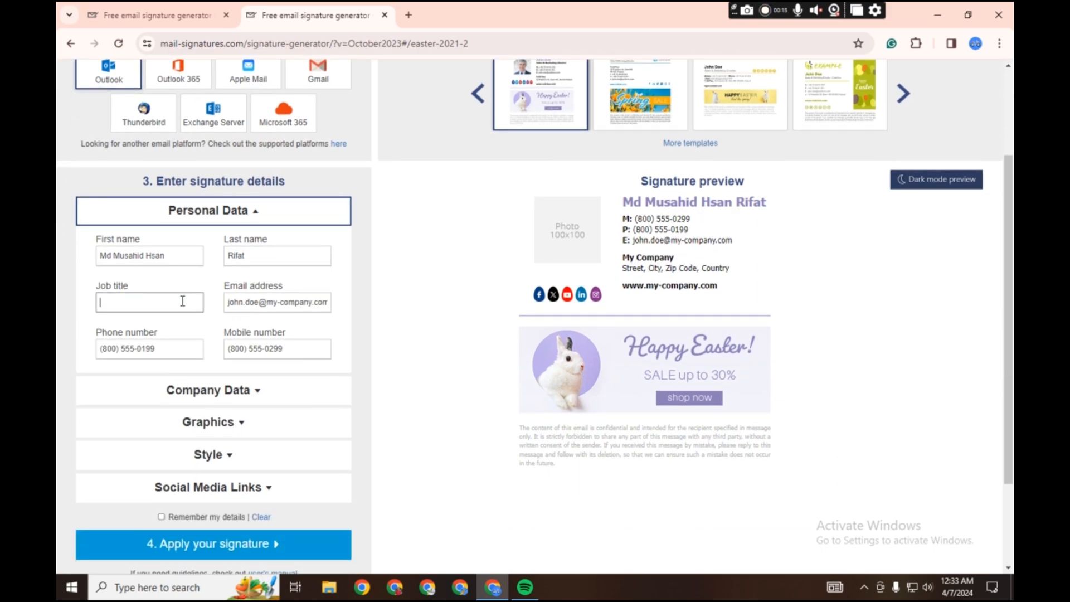
{"action": "type", "text": "Di"}
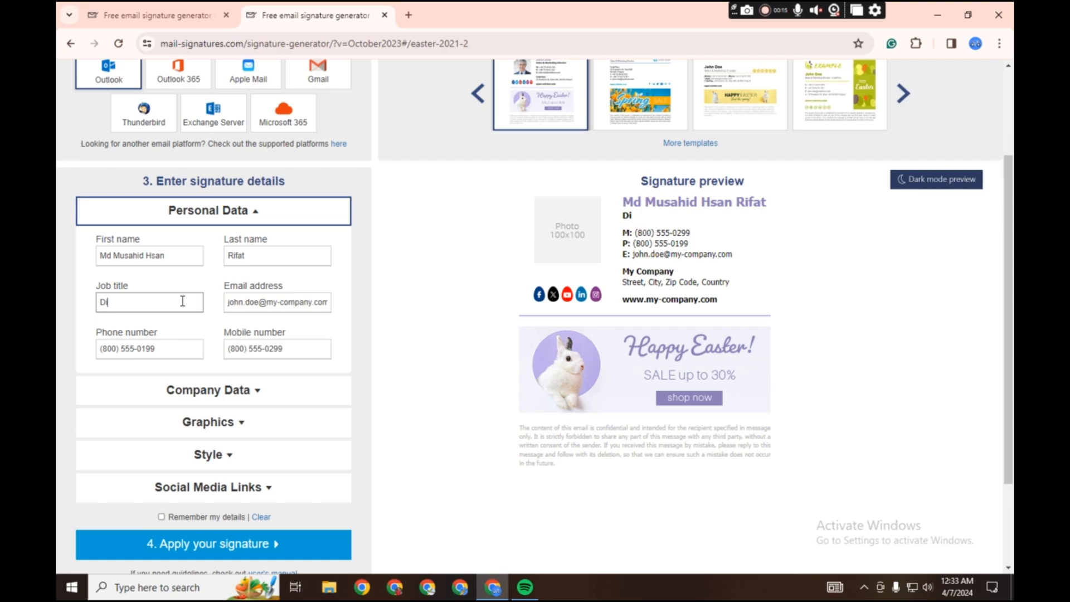
{"action": "type", "text": "gital marketing"}
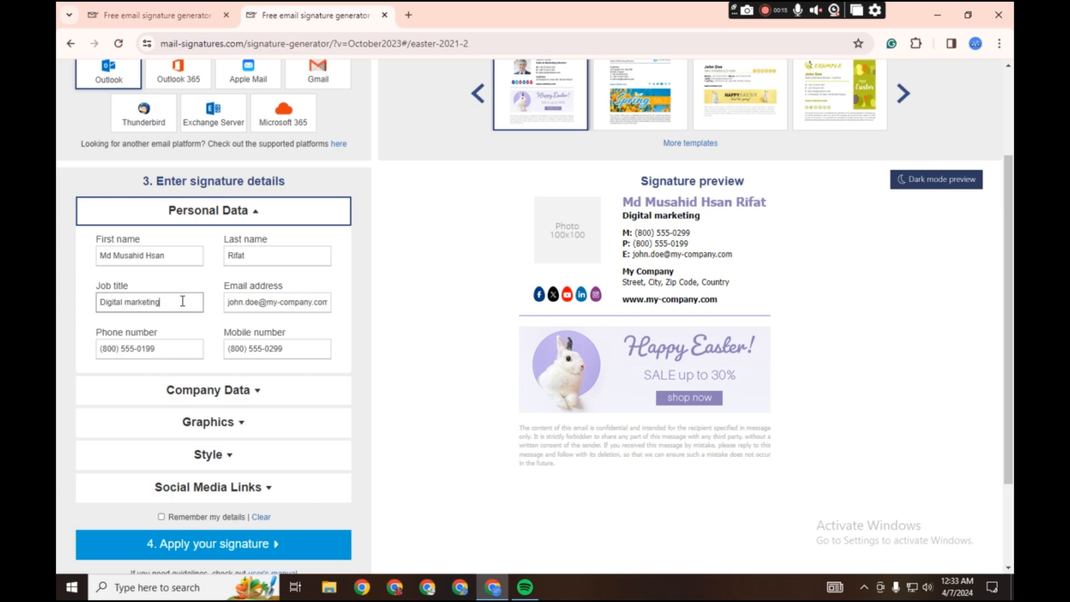
- Replace the sample email address with the signed-in Google account's address, copied from the account details in a new browser tab
{"action": "triple_click", "coordinate": [272, 308]}
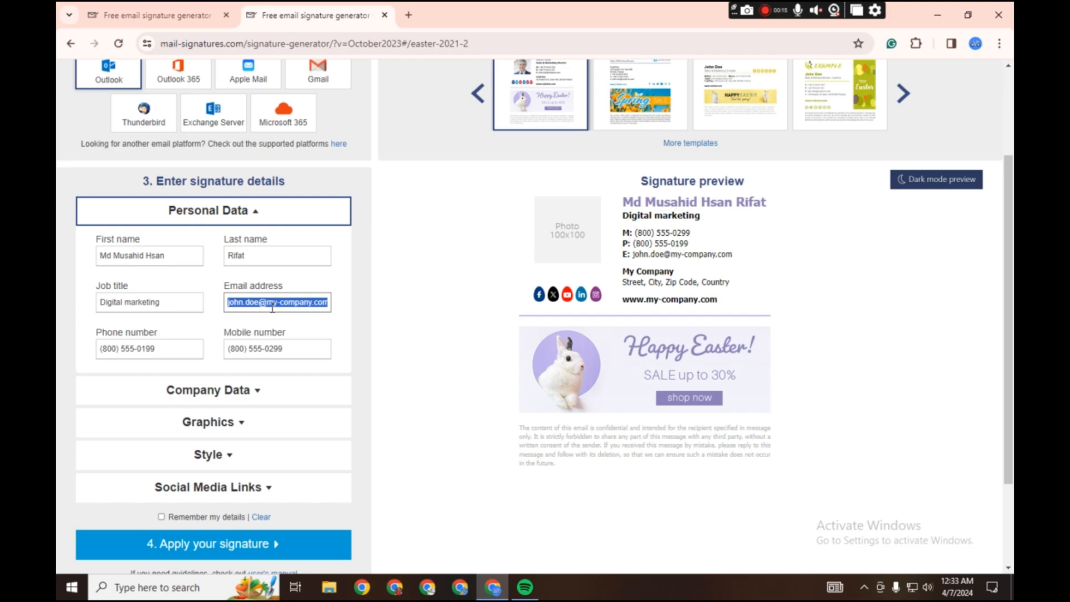
{"action": "key", "text": "BackSpace"}
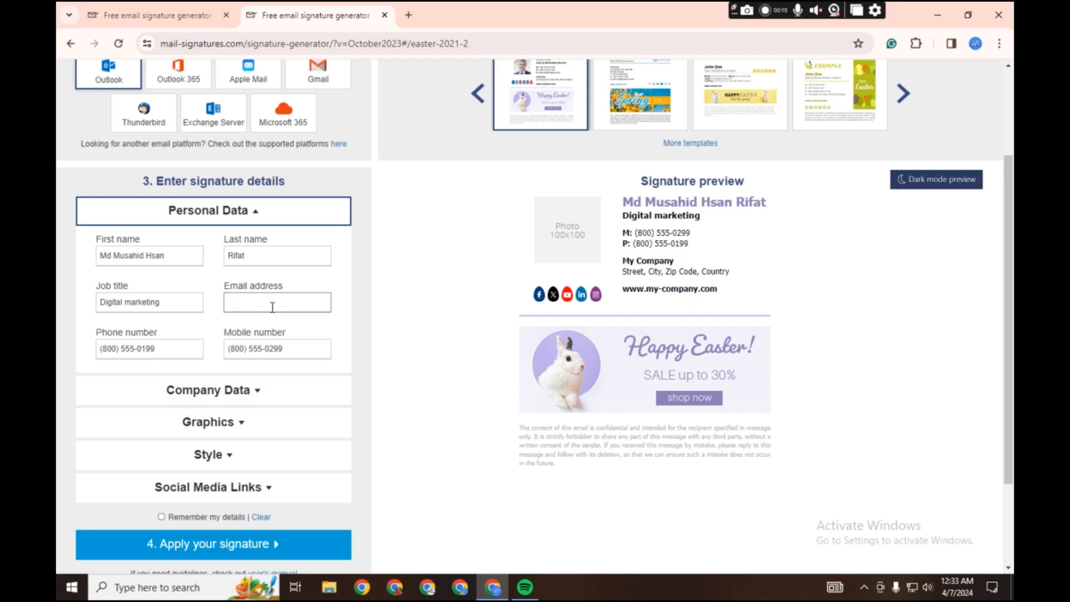
{"action": "left_click", "coordinate": [404, 15]}
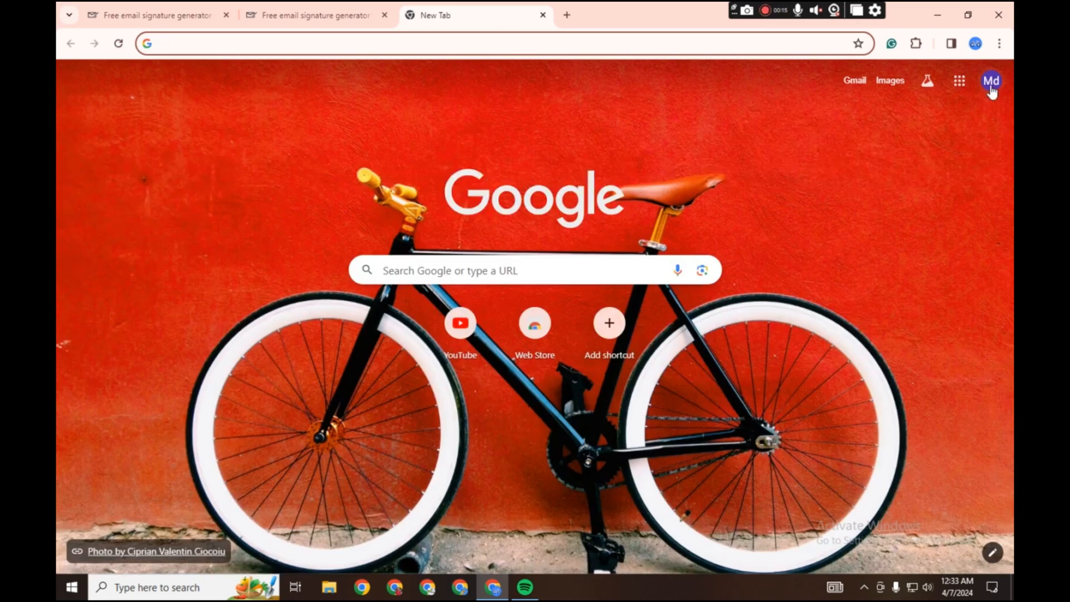
{"action": "left_click", "coordinate": [991, 81]}
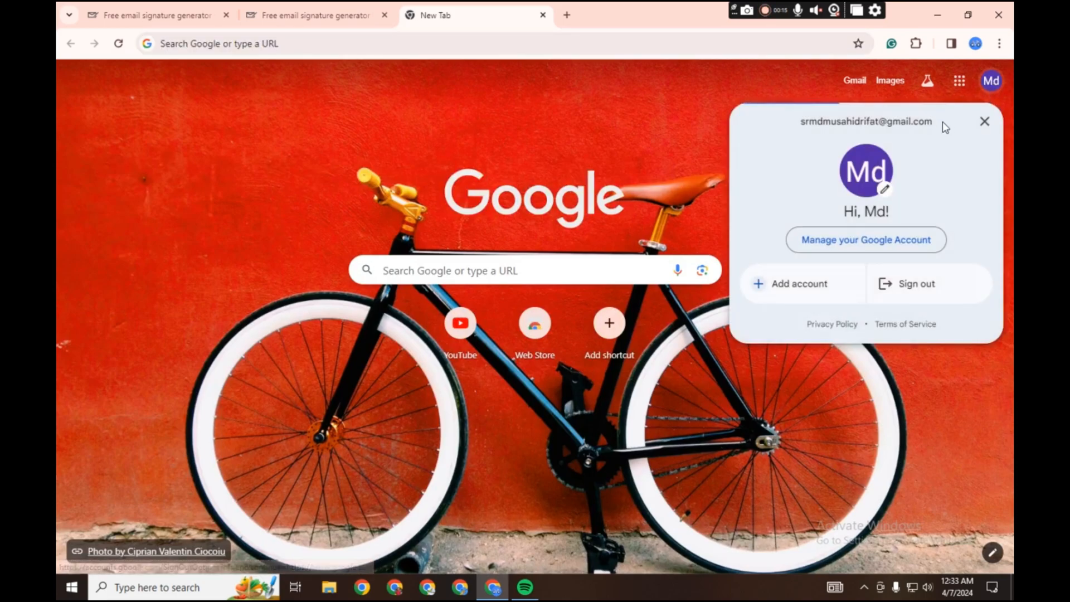
{"action": "left_click_drag", "start_coordinate": [943, 123], "coordinate": [788, 126]}
{"action": "key", "text": "ctrl+c"}
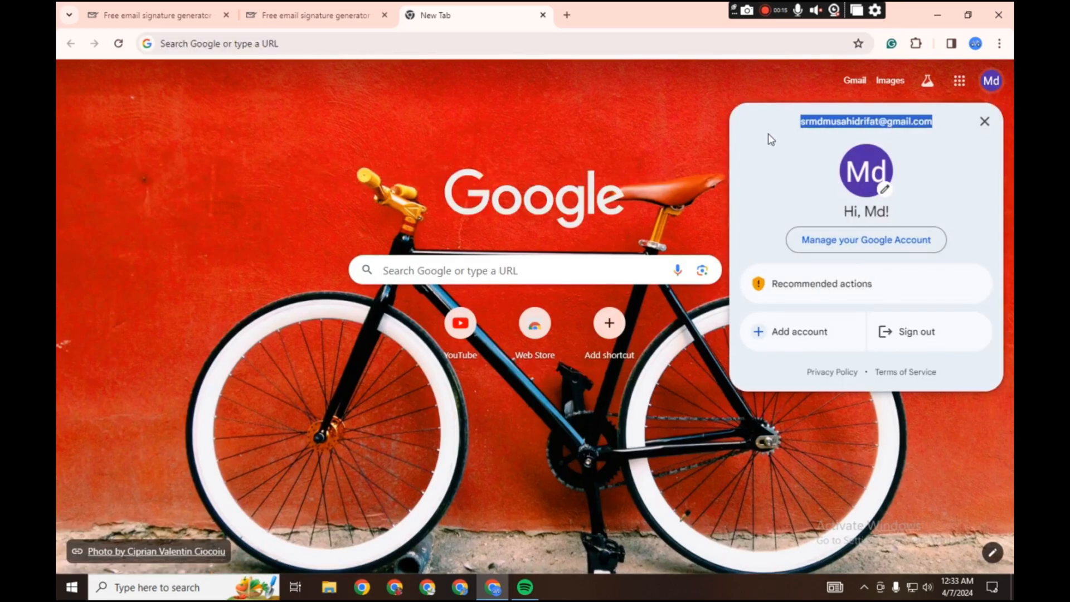
{"action": "left_click", "coordinate": [284, 10]}
{"action": "left_click", "coordinate": [256, 304]}
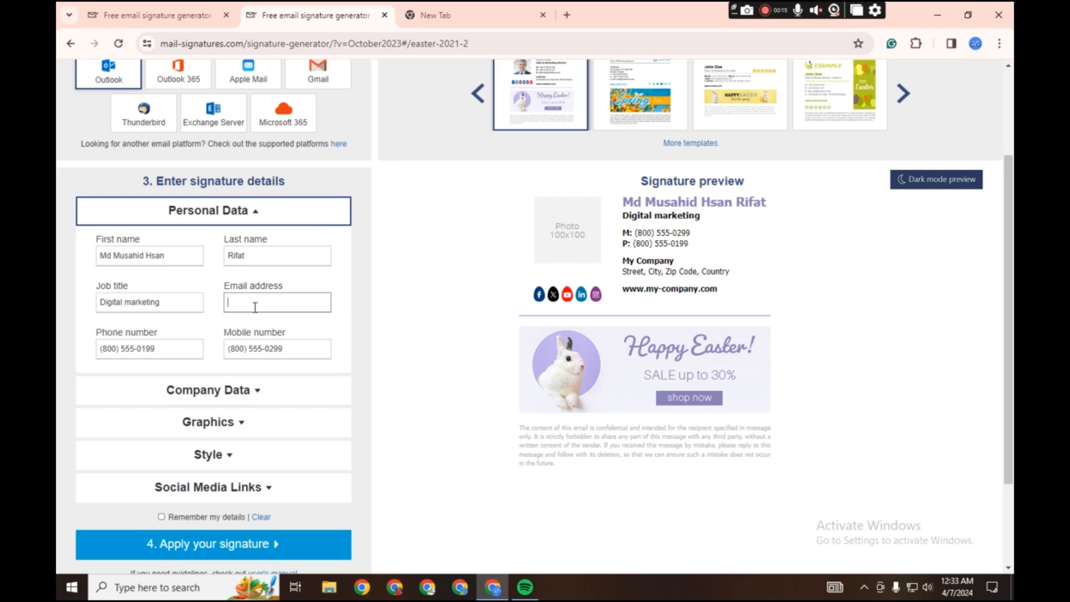
{"action": "key", "text": "ctrl+v"}
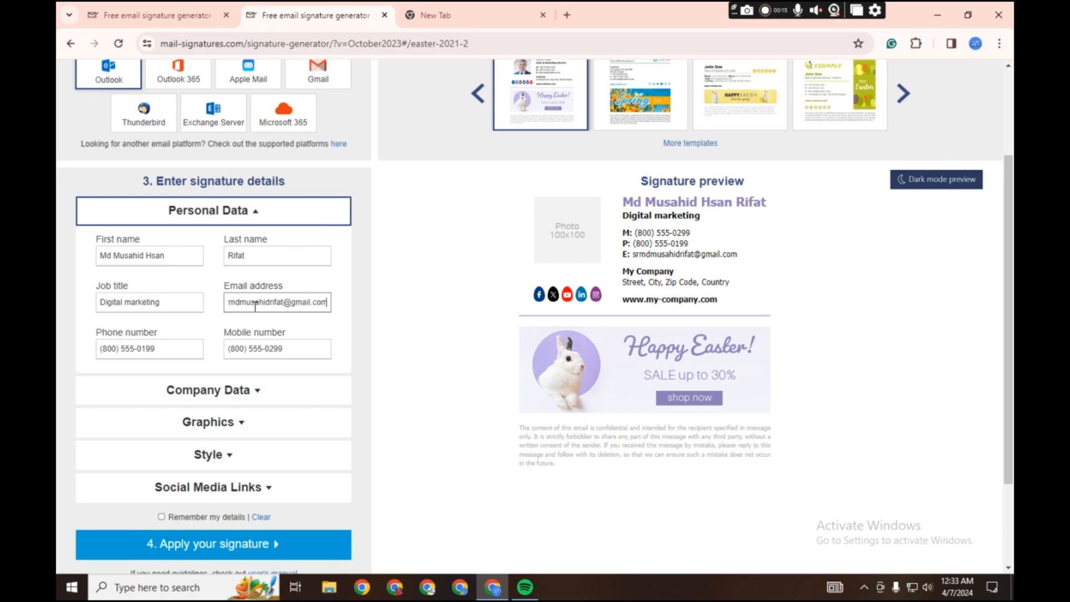
- Clear the sample mobile number from the personal data
{"action": "scroll", "coordinate": [283, 304], "scroll_direction": "down", "scroll_amount": 1}
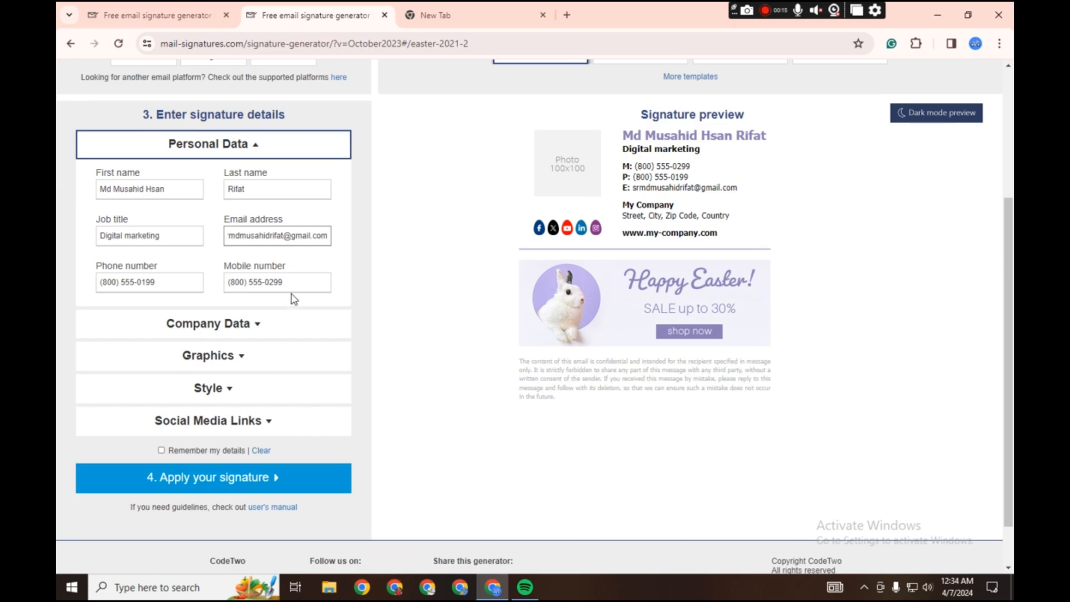
{"action": "triple_click", "coordinate": [295, 286]}
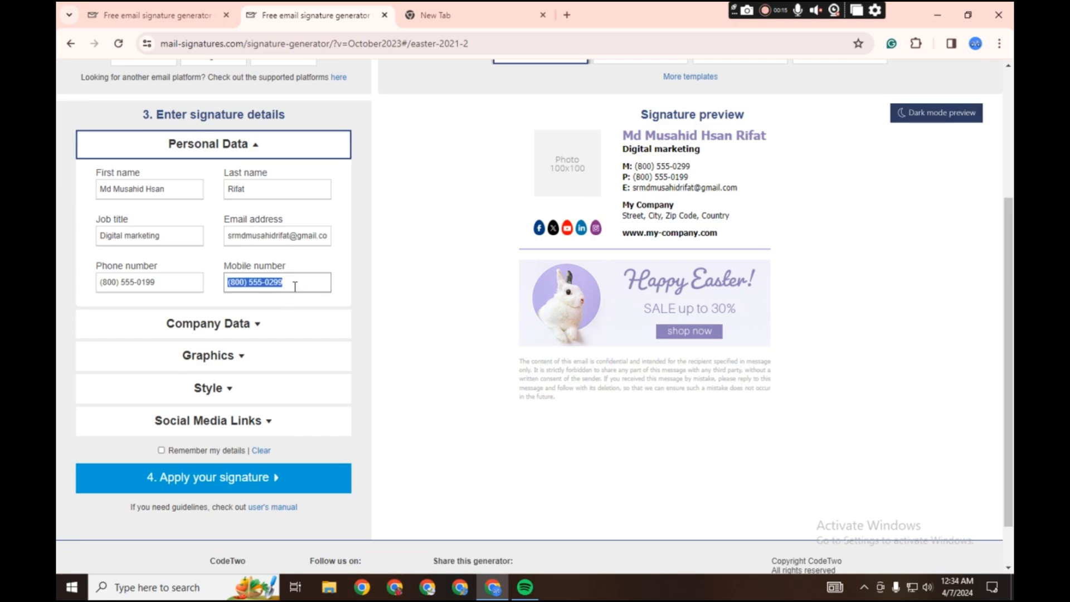
{"action": "key", "text": "BackSpace"}
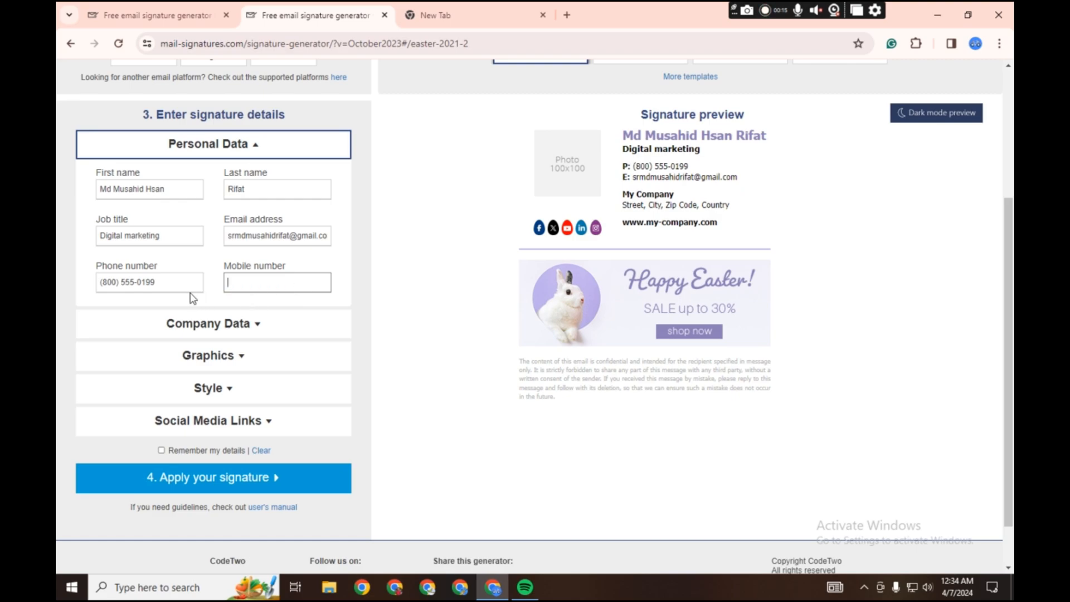
- Replace the sample phone number with the signature owner's phone number, including the country code
{"action": "triple_click", "coordinate": [178, 279]}
{"action": "key", "text": "BackSpace"}
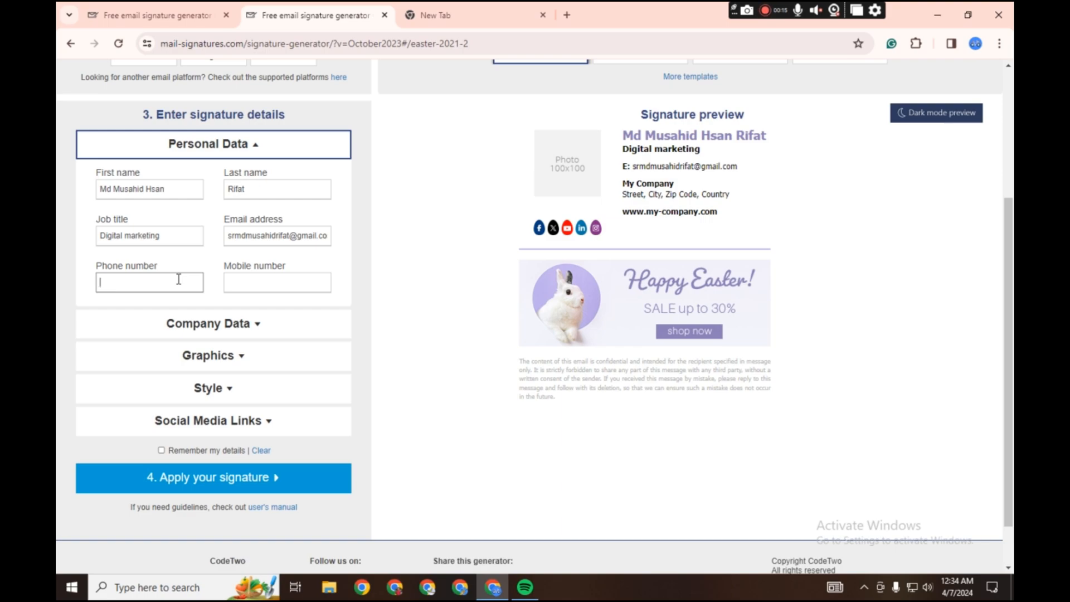
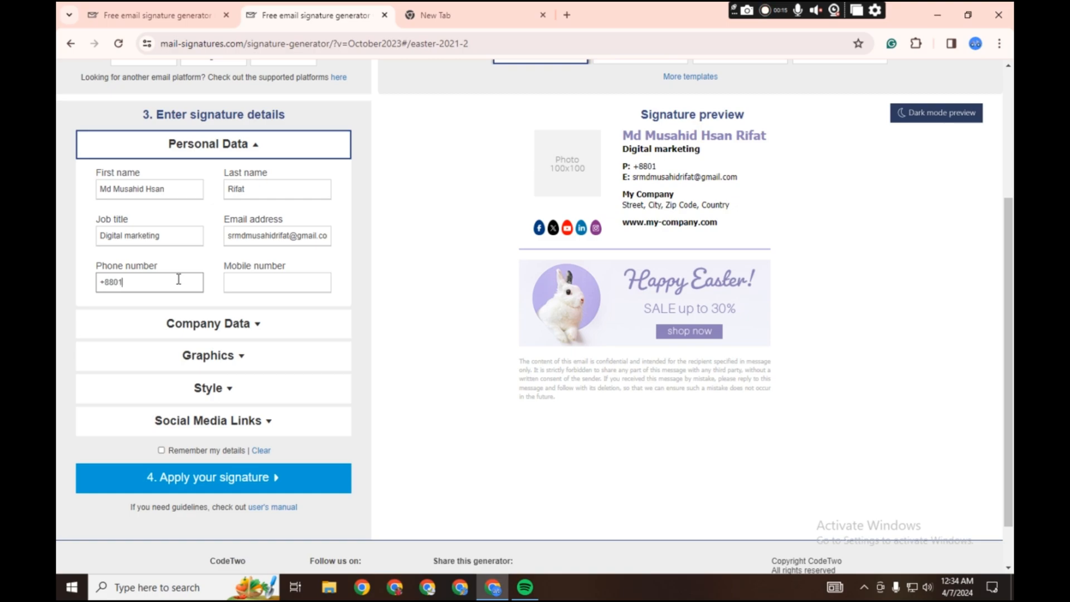
- Replace the sample company name in the company data with "Sr Agancy"
{"action": "scroll", "coordinate": [267, 350], "scroll_direction": "down", "scroll_amount": 1}
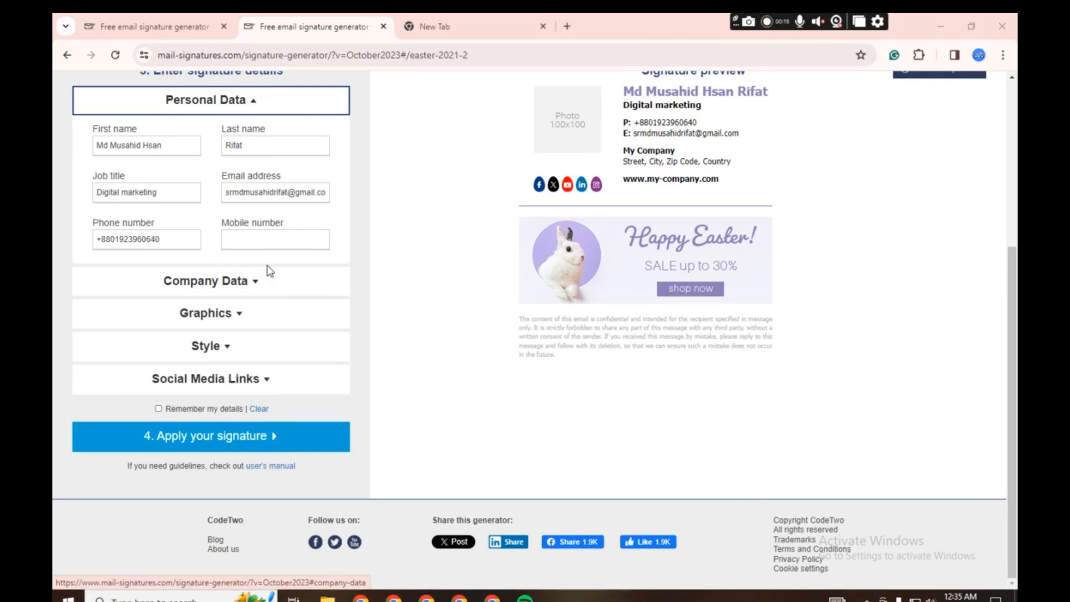
{"action": "left_click", "coordinate": [238, 288]}
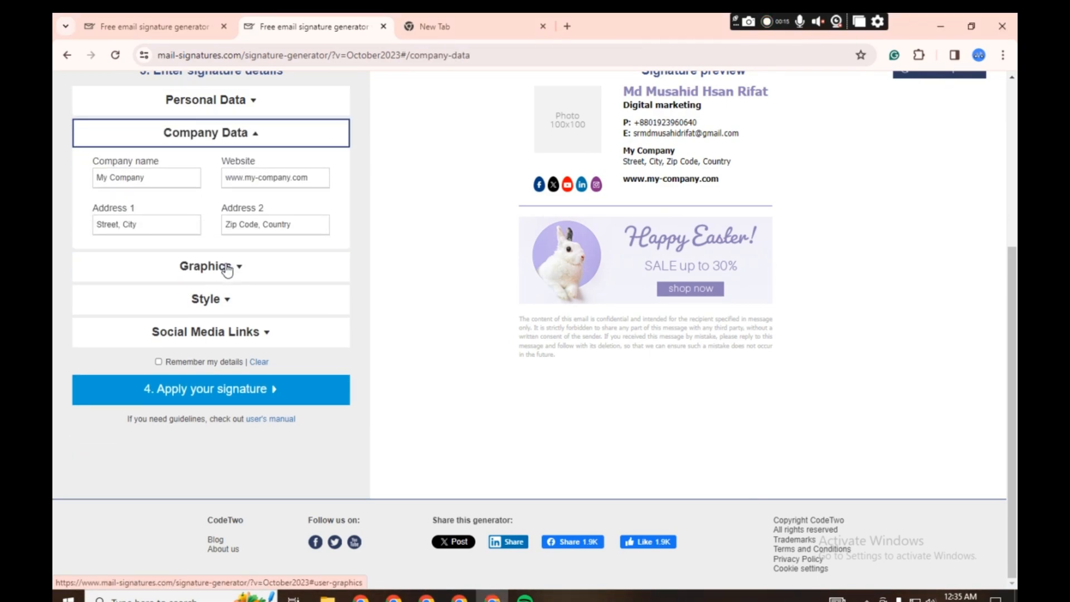
{"action": "triple_click", "coordinate": [175, 178]}
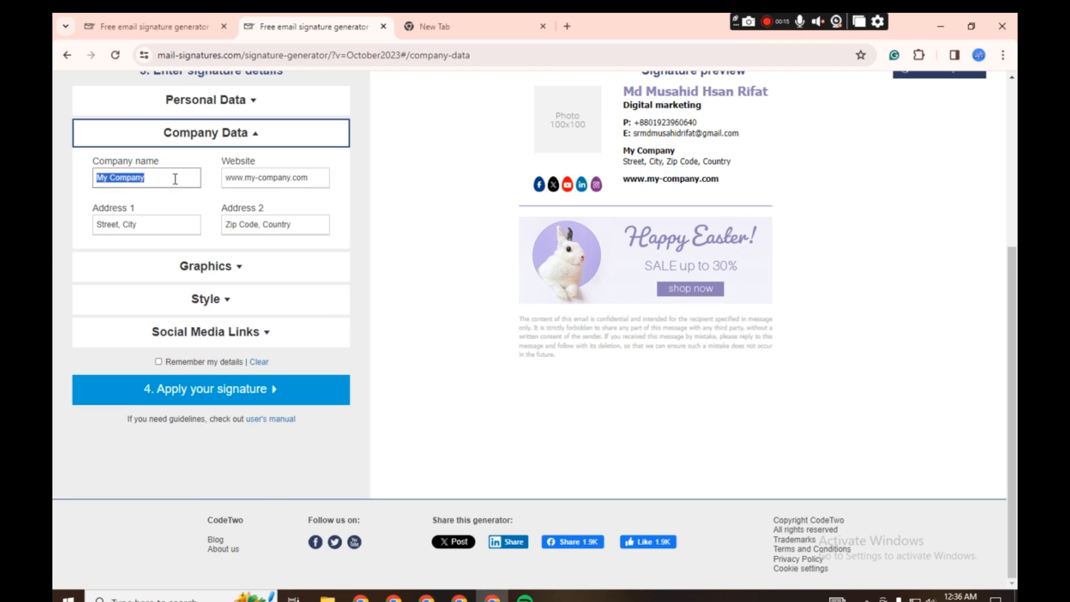
{"action": "key", "text": "BackSpace"}
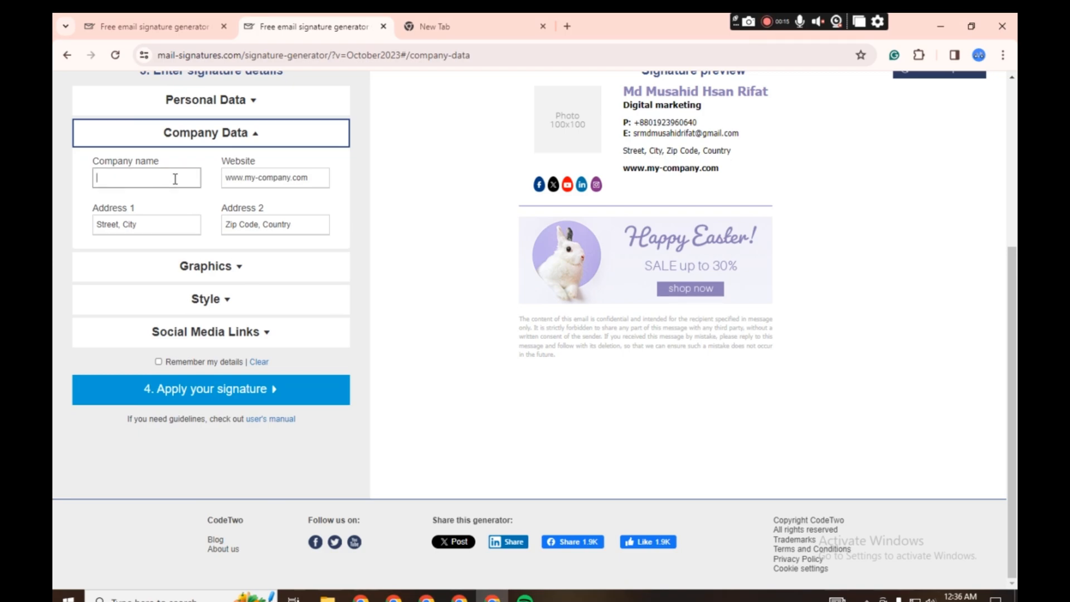
{"action": "type", "text": "Sr"}
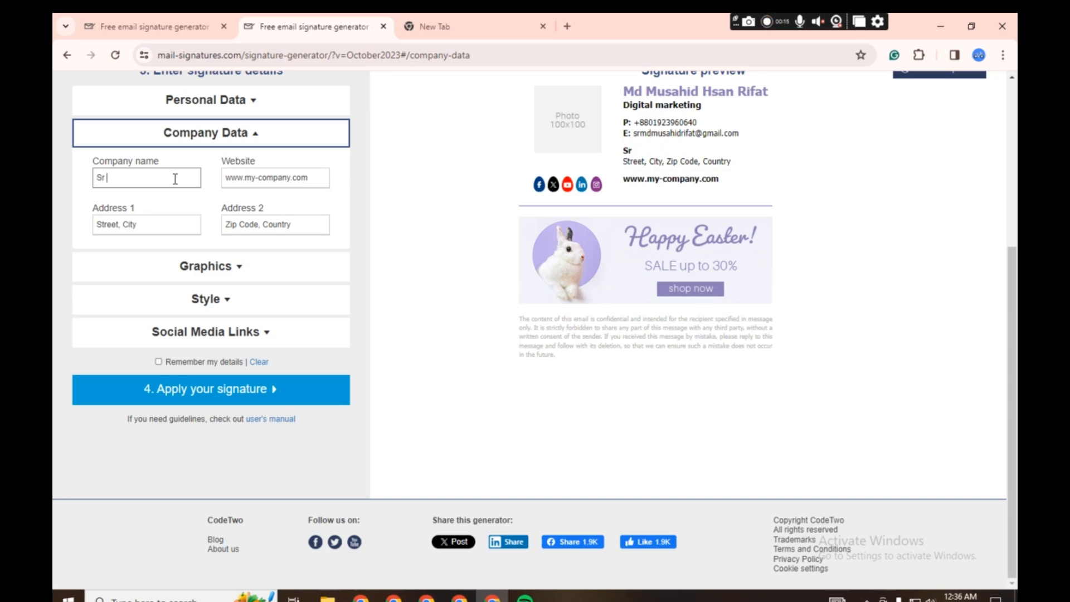
{"action": "type", "text": " Agancy"}
{"action": "triple_click", "coordinate": [312, 183]}
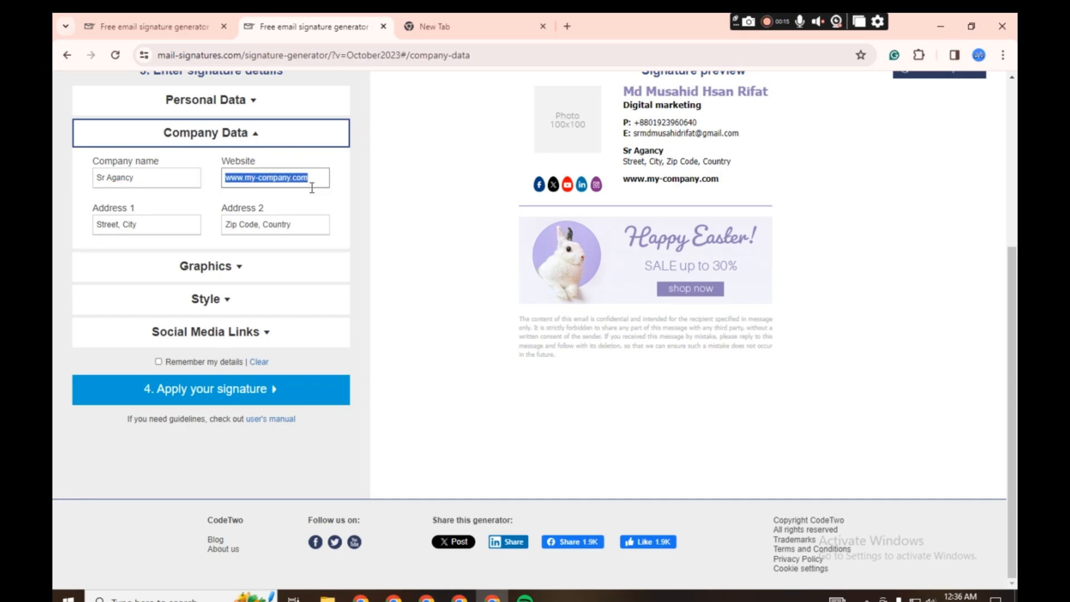
{"action": "left_click", "coordinate": [295, 176]}
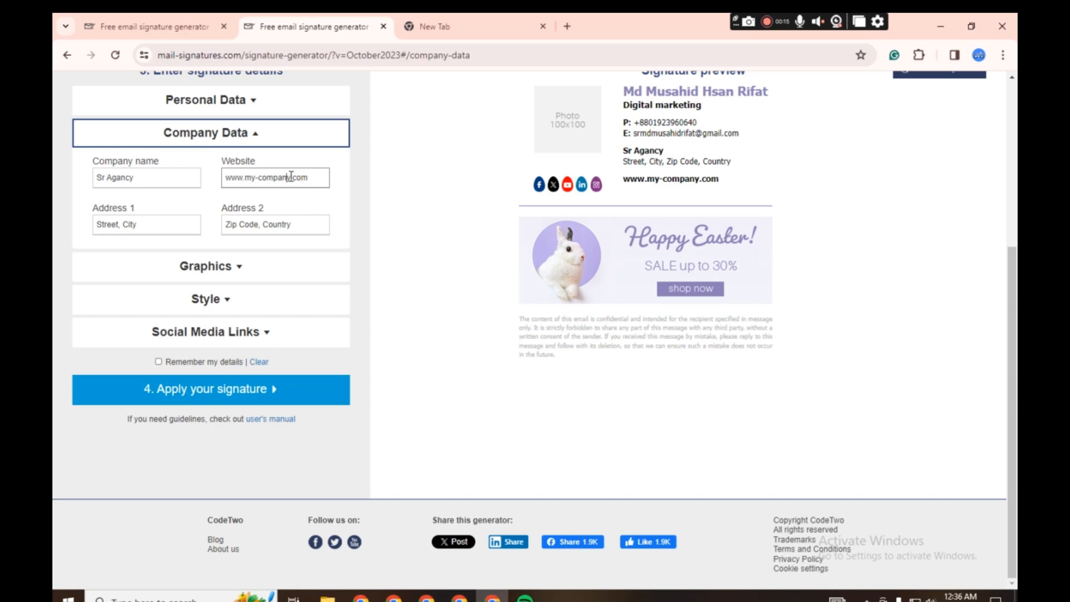
{"action": "key", "text": "BackSpace"}
{"action": "key", "text": "BackSpace"}
{"action": "key", "text": "BackSpace"}
{"action": "key", "text": "BackSpace"}
{"action": "key", "text": "BackSpace"}
{"action": "key", "text": "BackSpace"}
{"action": "key", "text": "BackSpace"}
{"action": "key", "text": "BackSpace"}
{"action": "key", "text": "BackSpace"}
{"action": "key", "text": "BackSpace"}
{"action": "type", "text": "sr"}
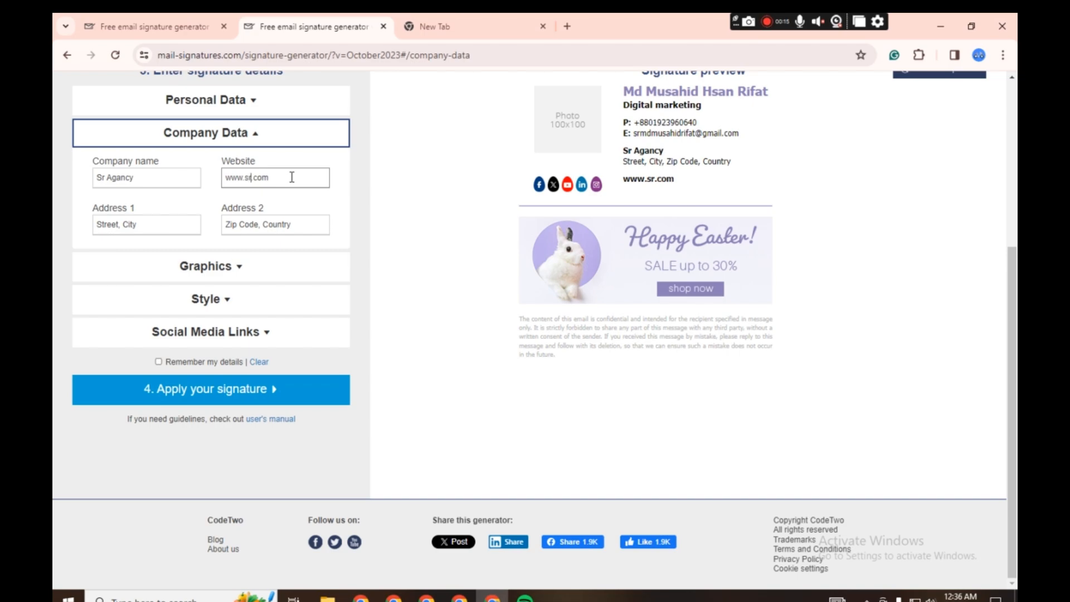
{"action": "type", "text": "agancy"}
- Replace the sample street and city in Address 1 with the company's city
{"action": "scroll", "coordinate": [412, 201], "scroll_direction": "up", "scroll_amount": 2}
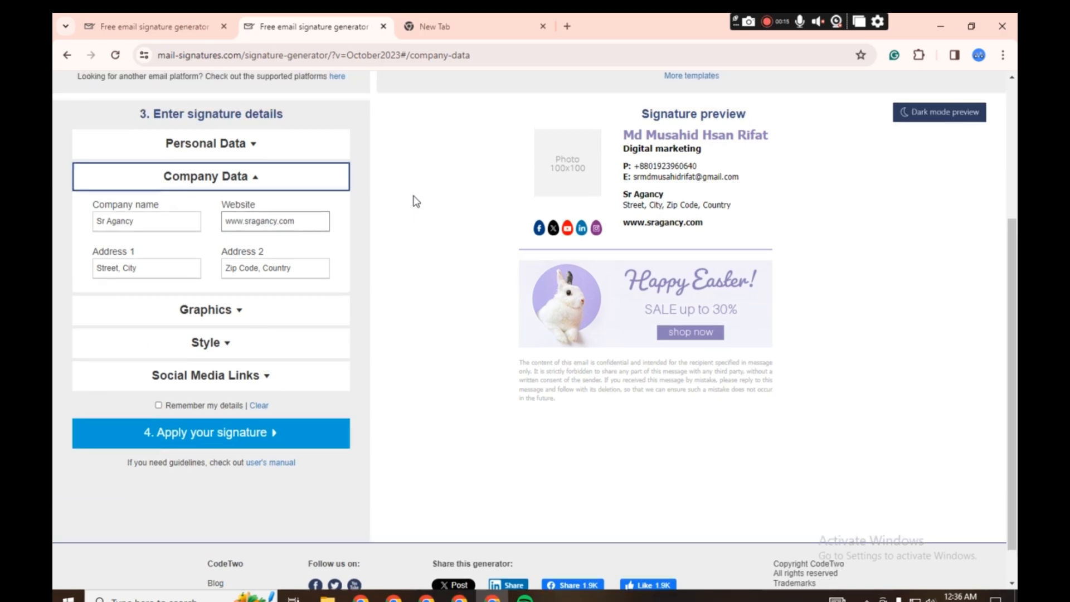
{"action": "scroll", "coordinate": [413, 201], "scroll_direction": "down", "scroll_amount": 1}
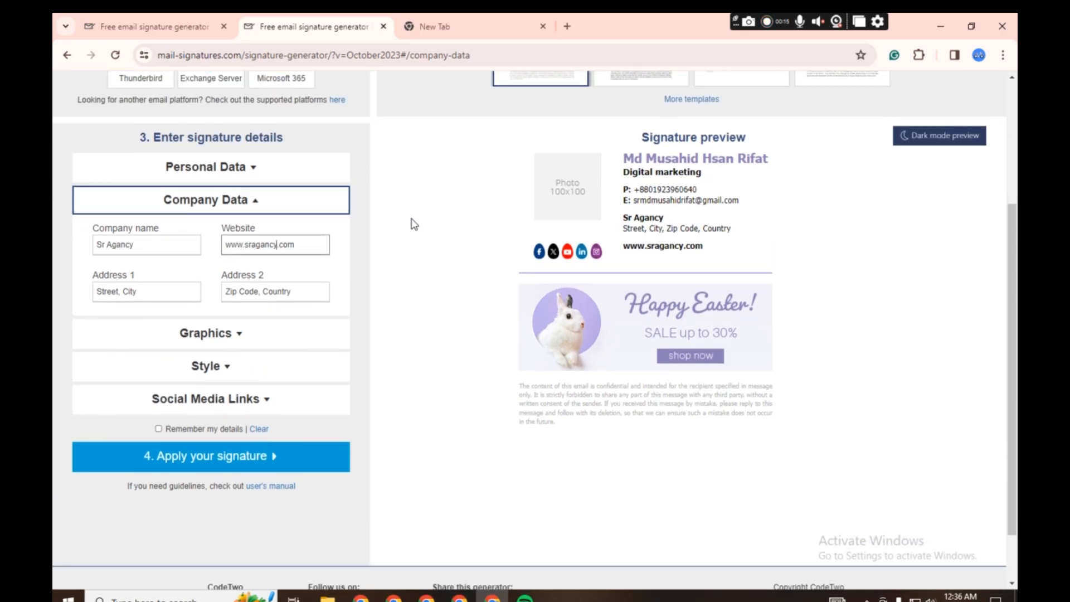
{"action": "scroll", "coordinate": [414, 225], "scroll_direction": "down", "scroll_amount": 1}
{"action": "triple_click", "coordinate": [155, 220]}
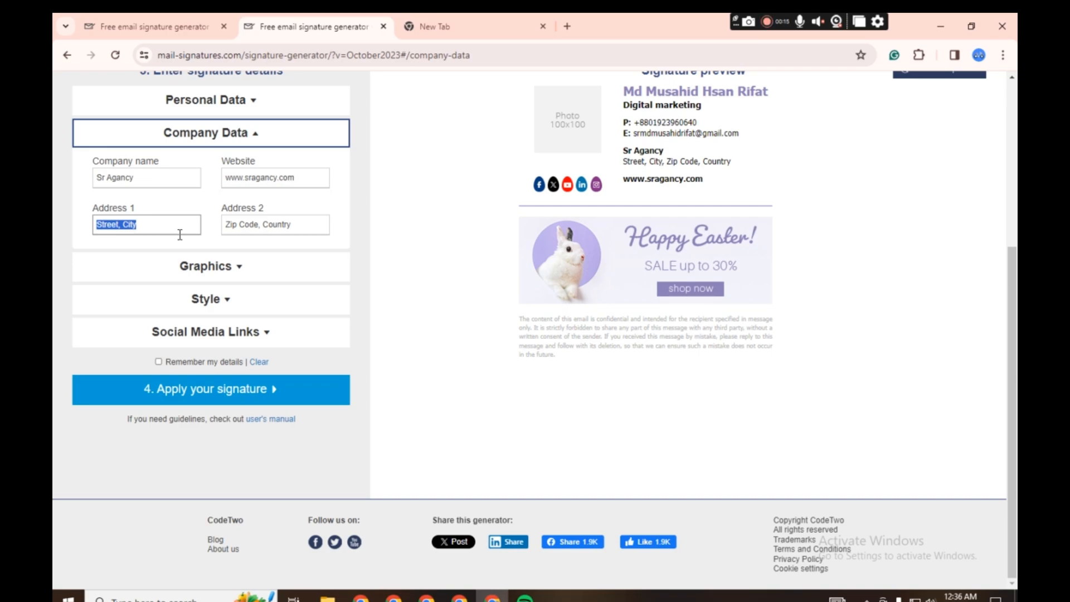
{"action": "left_click", "coordinate": [150, 233]}
{"action": "key", "text": "BackSpace"}
{"action": "key", "text": "BackSpace"}
{"action": "key", "text": "BackSpace"}
{"action": "key", "text": "BackSpace"}
{"action": "key", "text": "BackSpace"}
{"action": "key", "text": "BackSpace"}
{"action": "key", "text": "BackSpace"}
{"action": "key", "text": "BackSpace"}
{"action": "key", "text": "BackSpace"}
{"action": "key", "text": "BackSpace"}
{"action": "key", "text": "BackSpace"}
{"action": "key", "text": "BackSpace"}
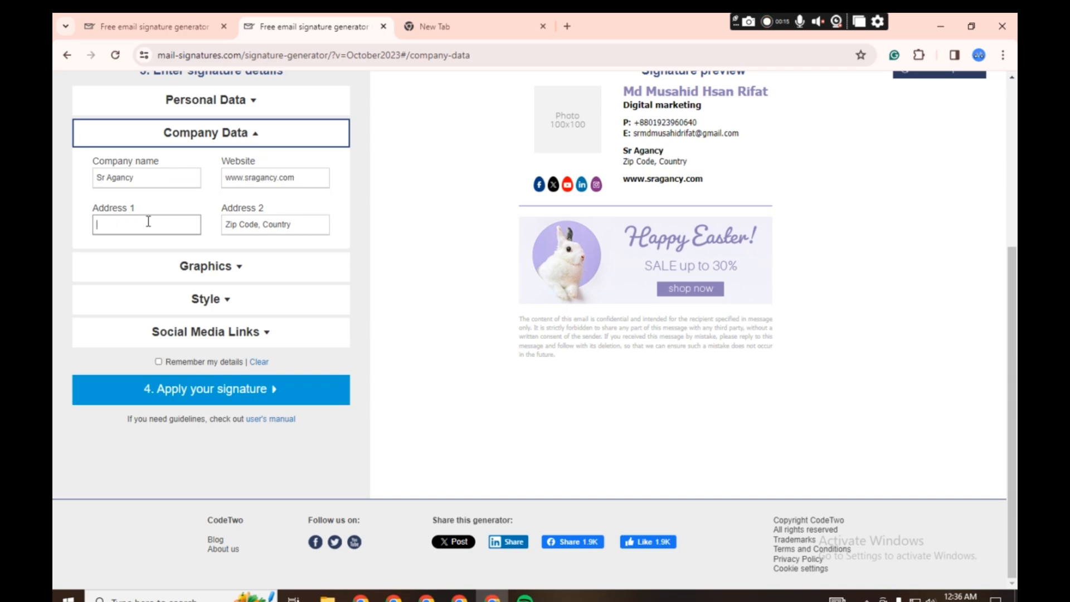
{"action": "type", "text": "Net"}
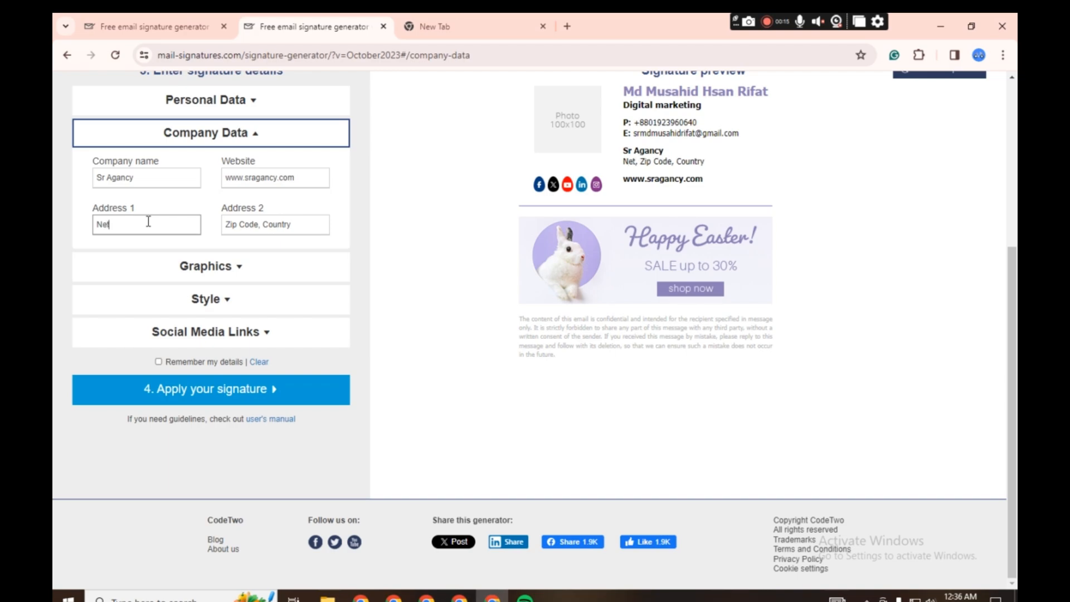
{"action": "type", "text": "rako"}
{"action": "type", "text": "na"}
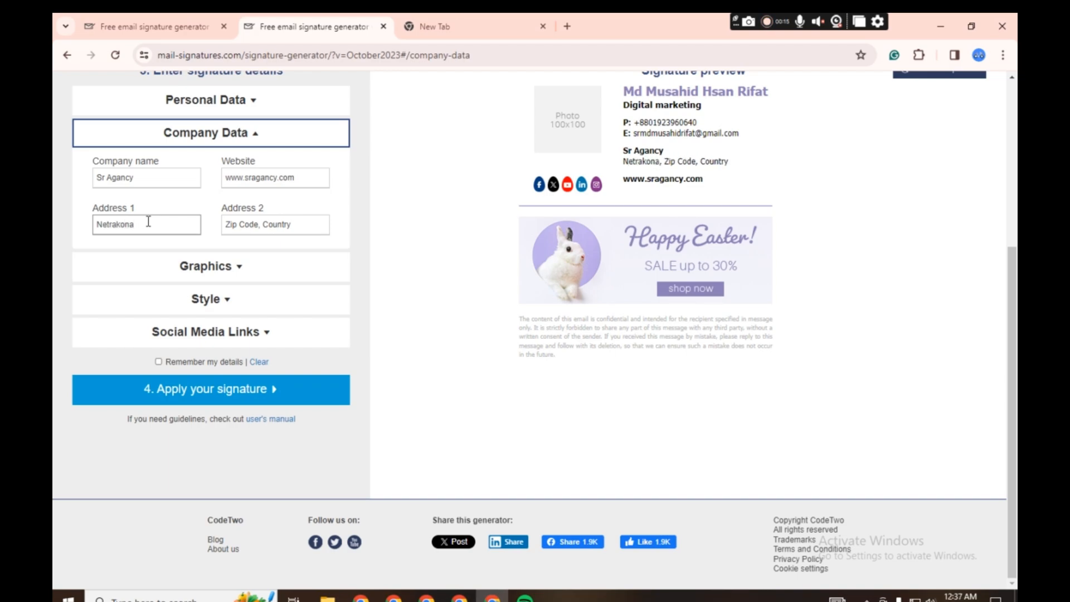
- Replace the sample text in Address 2 with the company's zip code and country
{"action": "triple_click", "coordinate": [278, 226]}
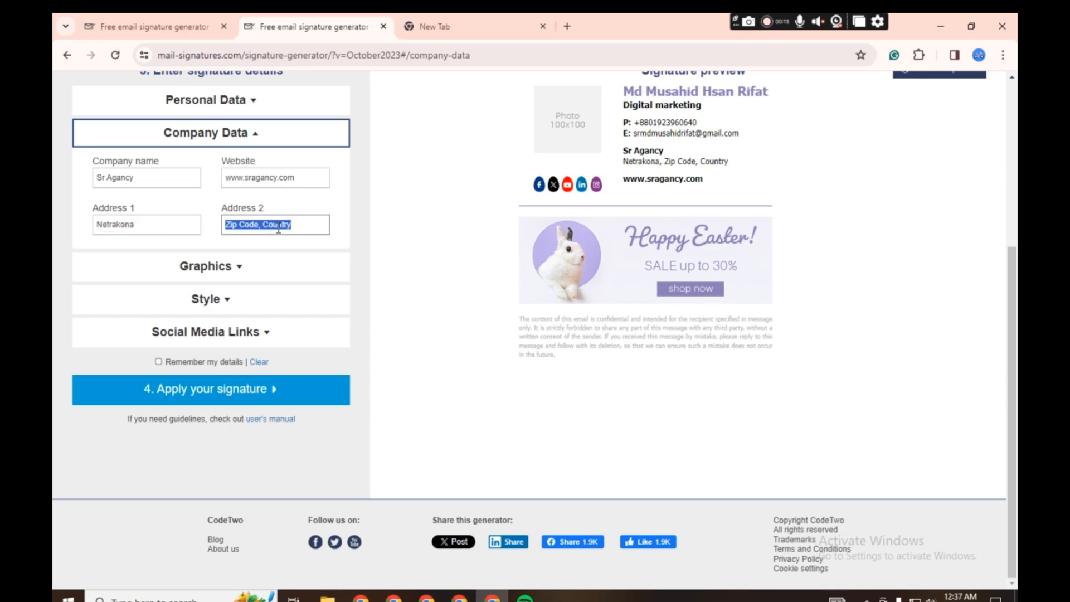
{"action": "key", "text": "BackSpace"}
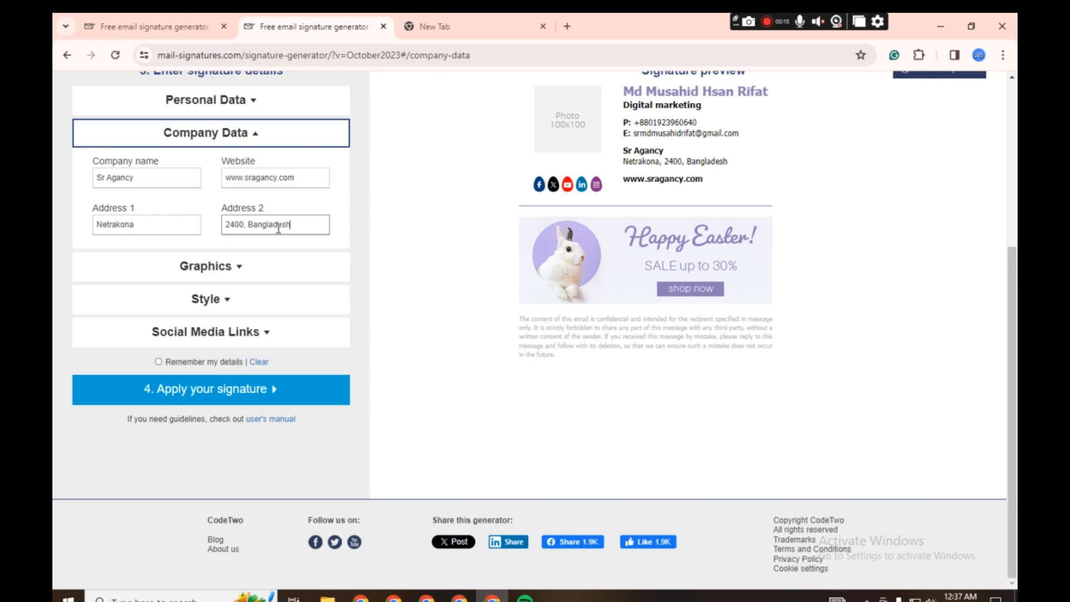
{"action": "scroll", "coordinate": [299, 238], "scroll_direction": "up", "scroll_amount": 1}
{"action": "scroll", "coordinate": [300, 238], "scroll_direction": "down", "scroll_amount": 1}
{"action": "scroll", "coordinate": [650, 146], "scroll_direction": "up", "scroll_amount": 1}
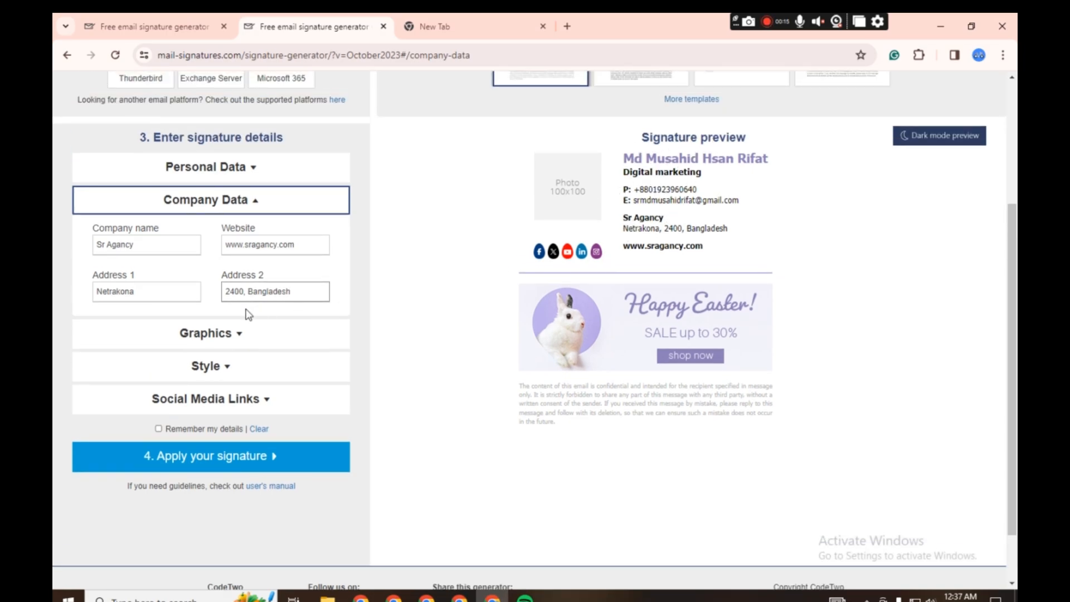
- Clear the default photo URL in the signature's graphics settings
{"action": "left_click", "coordinate": [210, 335]}
{"action": "scroll", "coordinate": [223, 334], "scroll_direction": "down", "scroll_amount": 1}
{"action": "triple_click", "coordinate": [231, 237]}
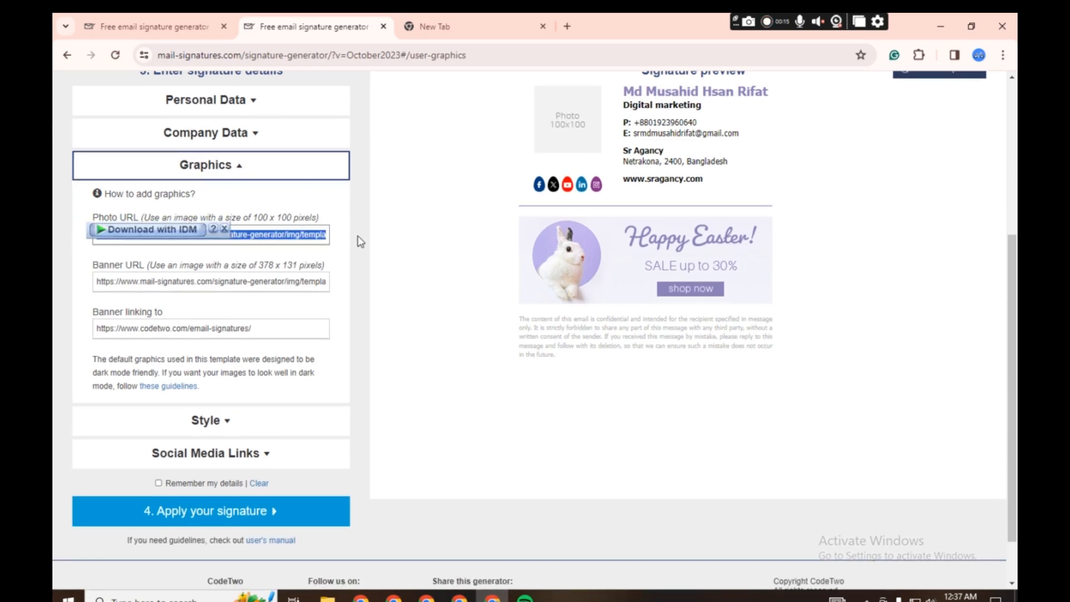
{"action": "key", "text": "BackSpace"}
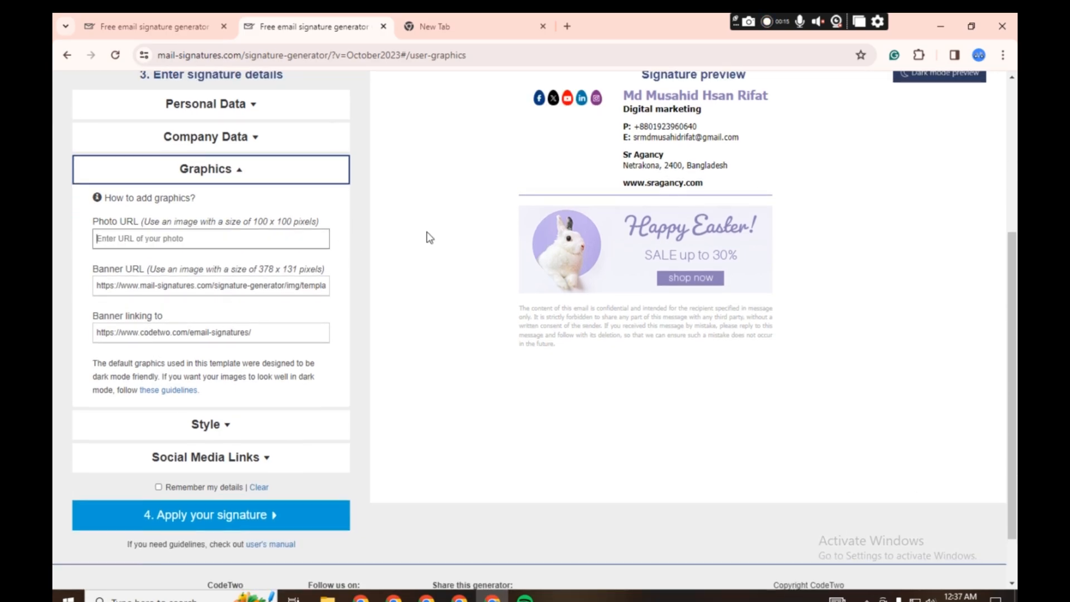
{"action": "scroll", "coordinate": [415, 236], "scroll_direction": "up", "scroll_amount": 1}
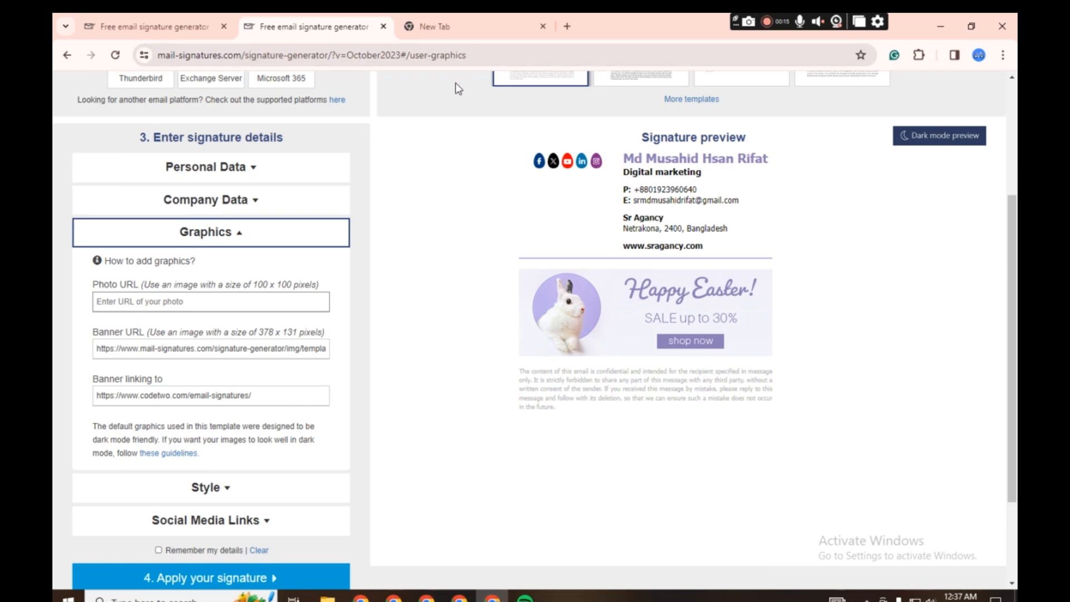
- Switch to Gmail in the empty browser tab and start a new message with the image 20240331_205610 from Documents attached
{"action": "left_click", "coordinate": [469, 27]}
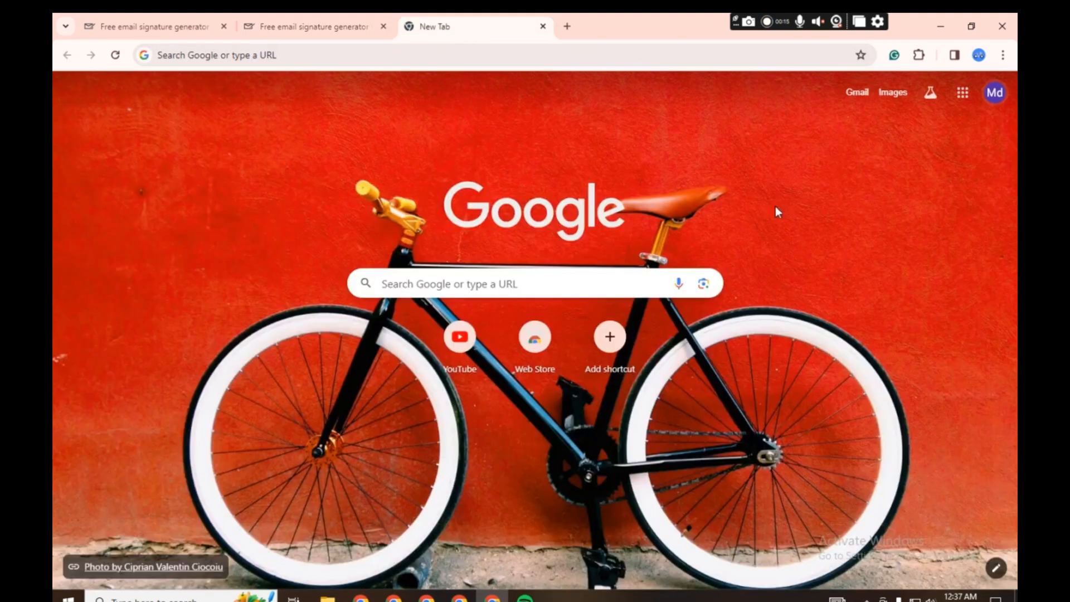
{"action": "left_click", "coordinate": [857, 93]}
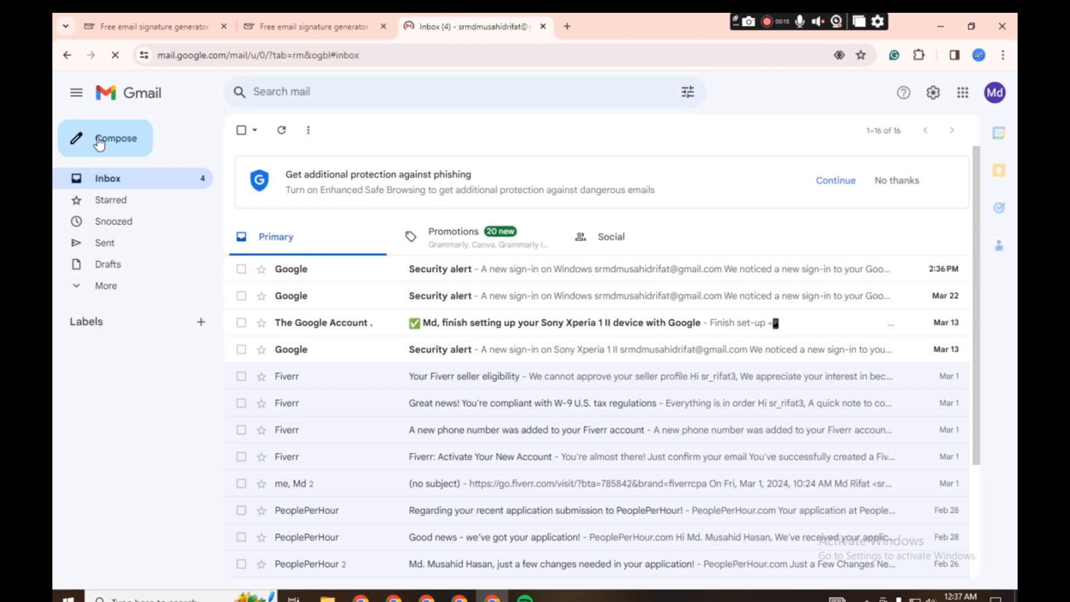
{"action": "left_click", "coordinate": [99, 143]}
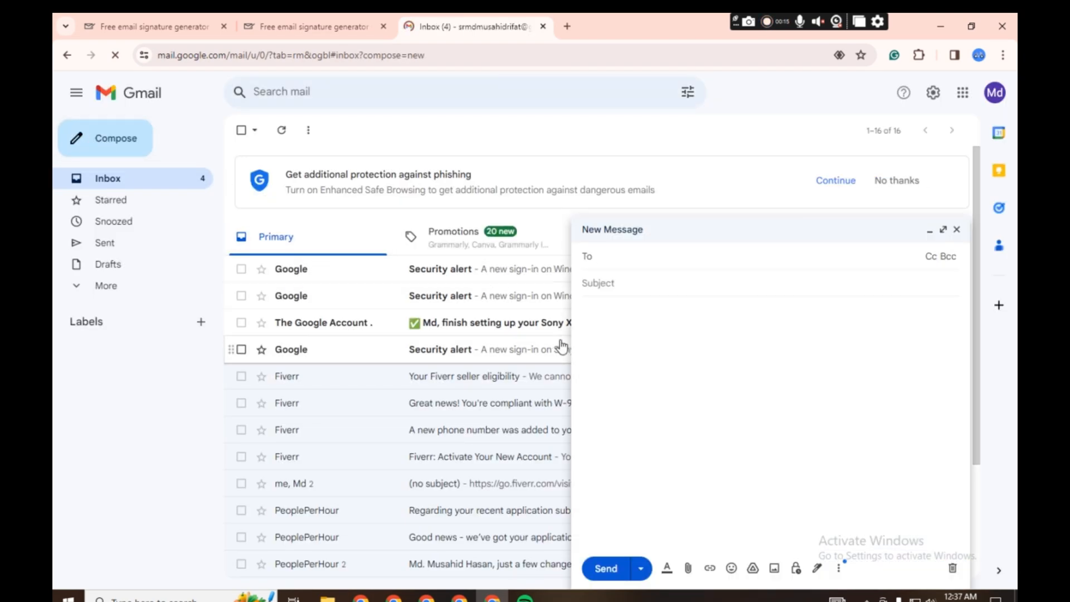
{"action": "left_click", "coordinate": [692, 568]}
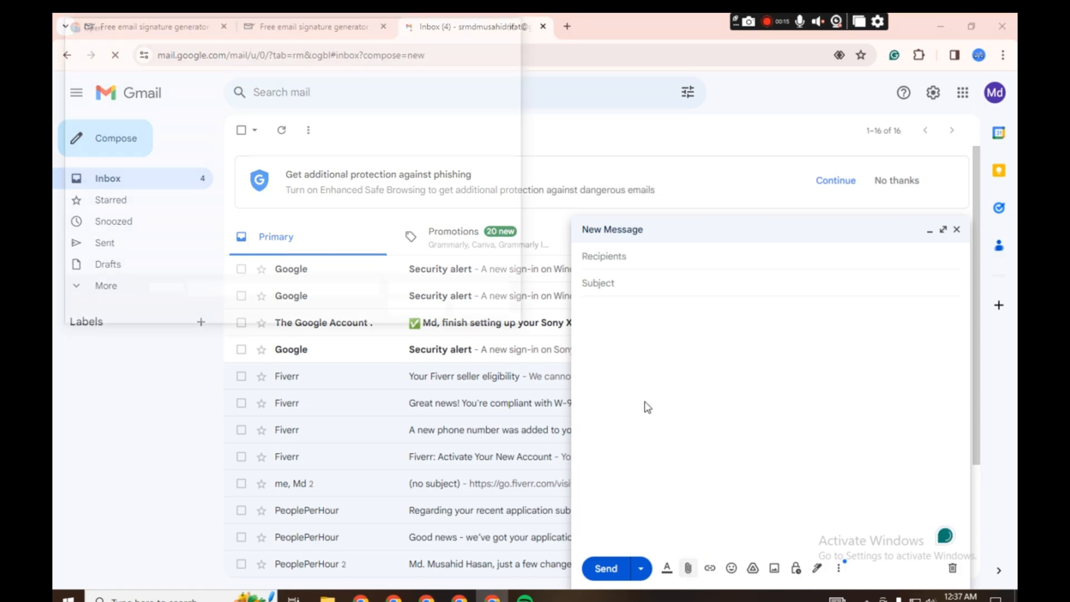
{"action": "left_click", "coordinate": [210, 125]}
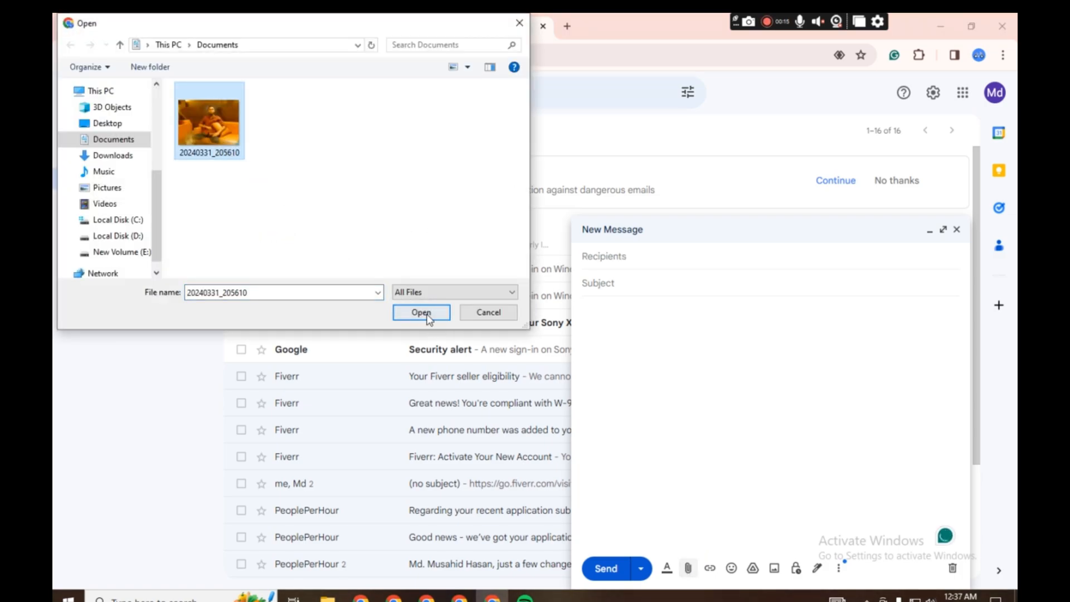
{"action": "left_click", "coordinate": [430, 312]}
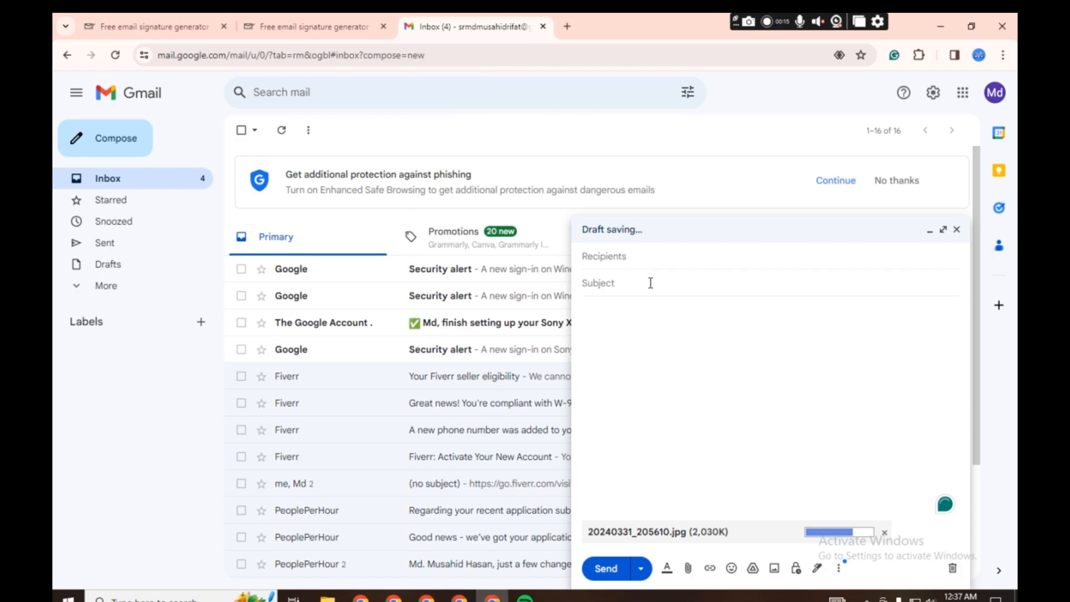
- Address the message to the suggested contact's email and send it without a subject or body text
{"action": "left_click", "coordinate": [655, 262]}
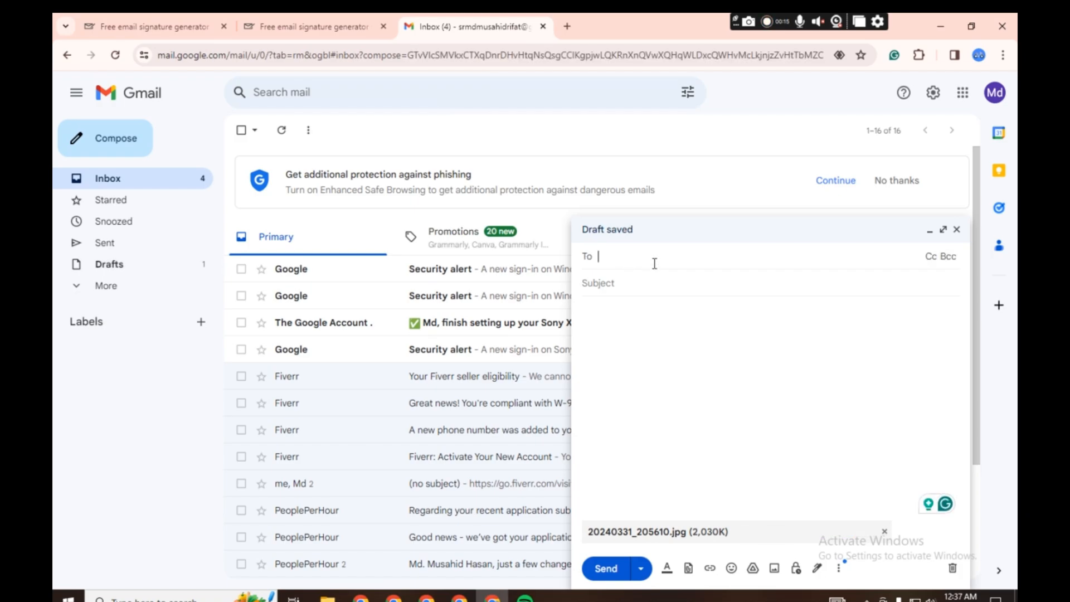
{"action": "type", "text": "md"}
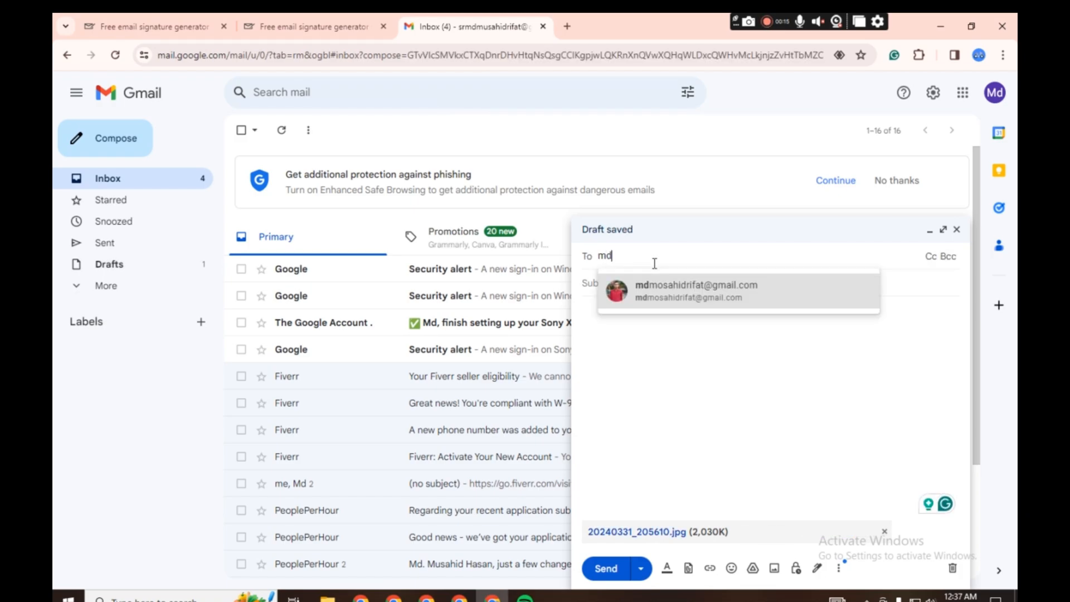
{"action": "left_click", "coordinate": [685, 300]}
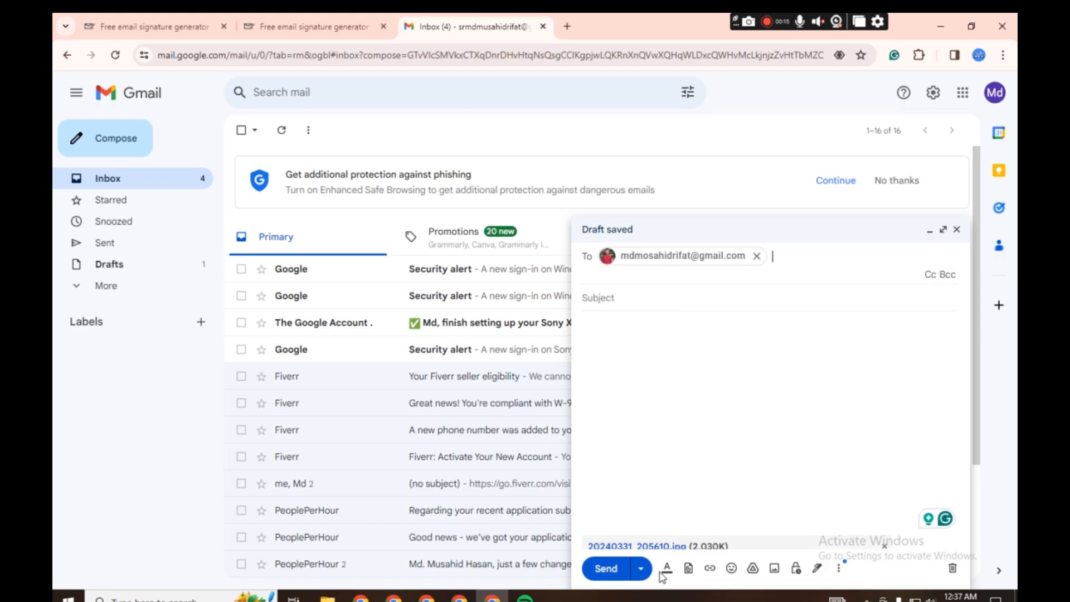
{"action": "left_click", "coordinate": [607, 577]}
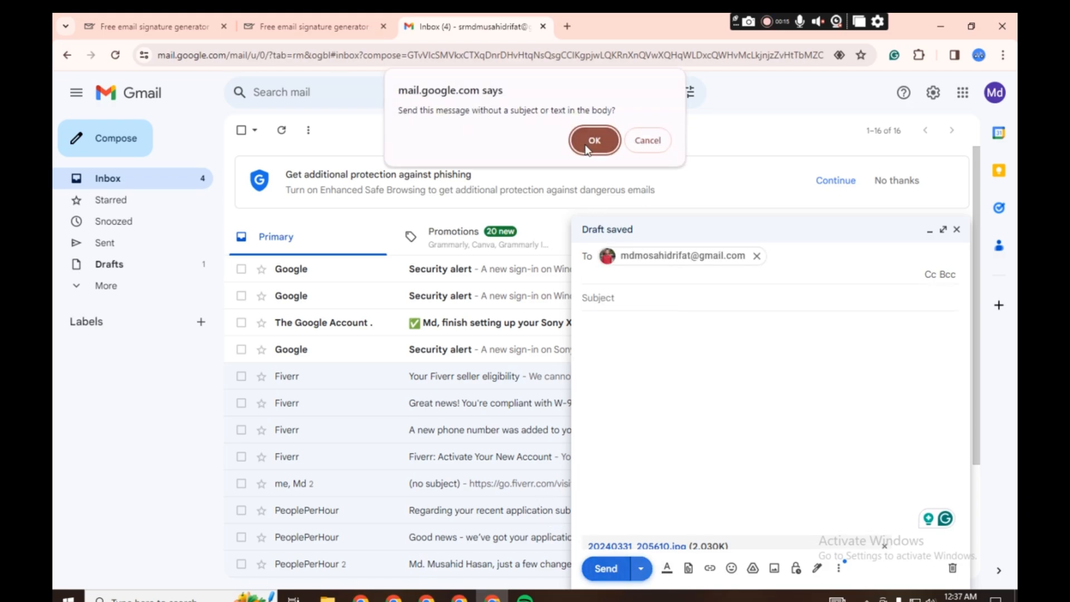
{"action": "left_click", "coordinate": [593, 139]}
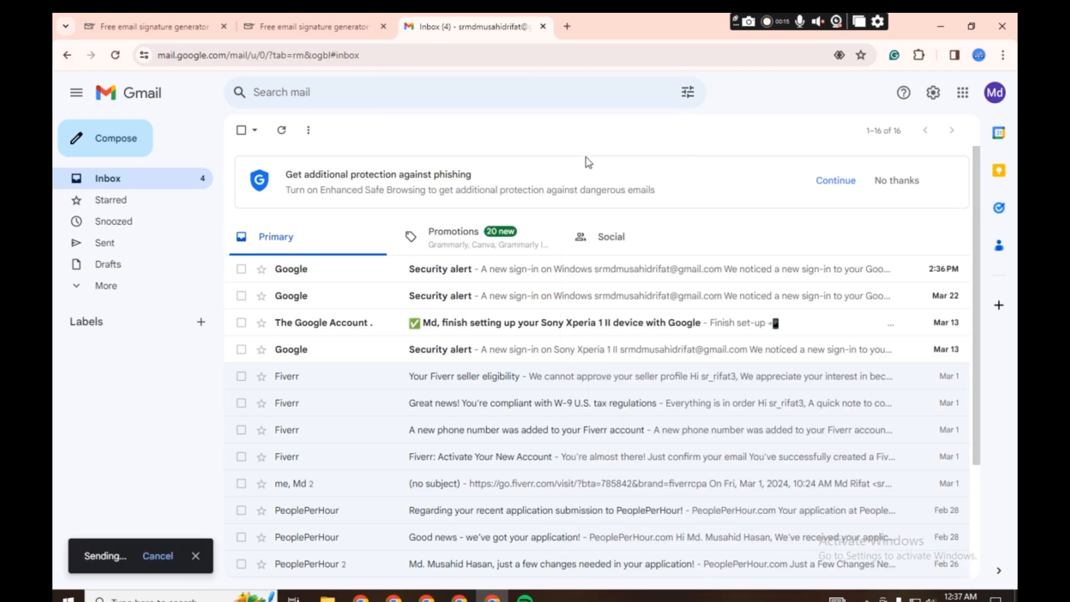
- Open the newest message in Sent mail and copy the link address of its 20240331_205610.jpg attachment
{"action": "left_click", "coordinate": [112, 244]}
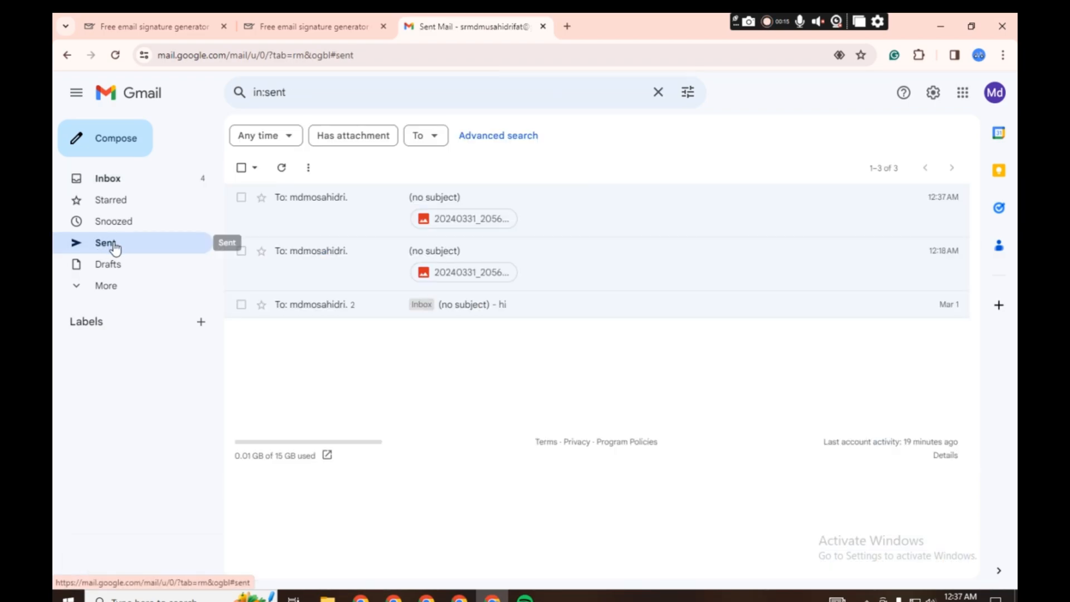
{"action": "left_click", "coordinate": [351, 222]}
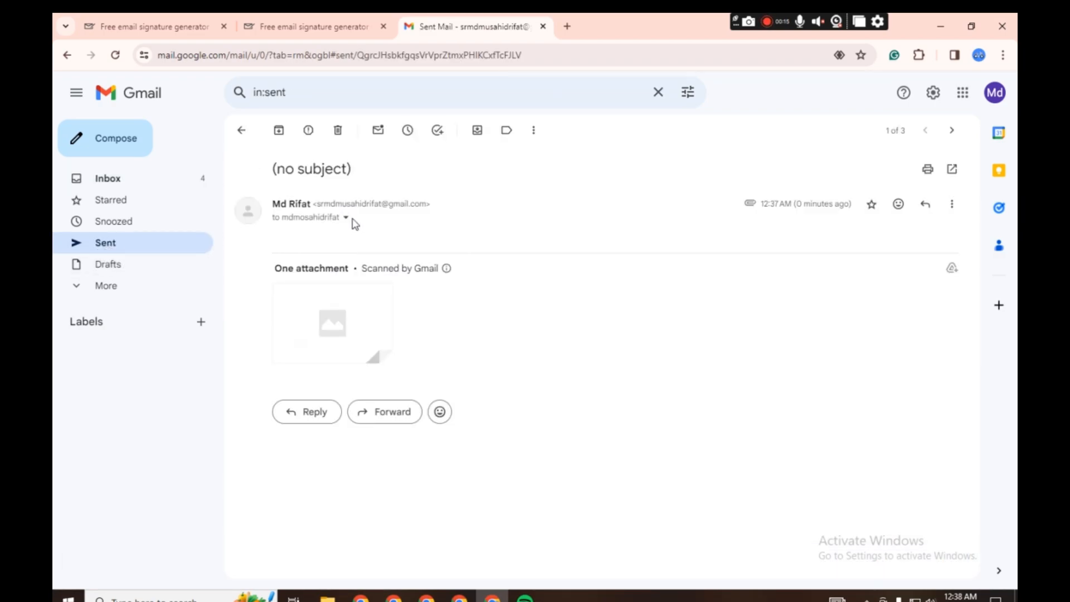
{"action": "mouse_move", "coordinate": [329, 344]}
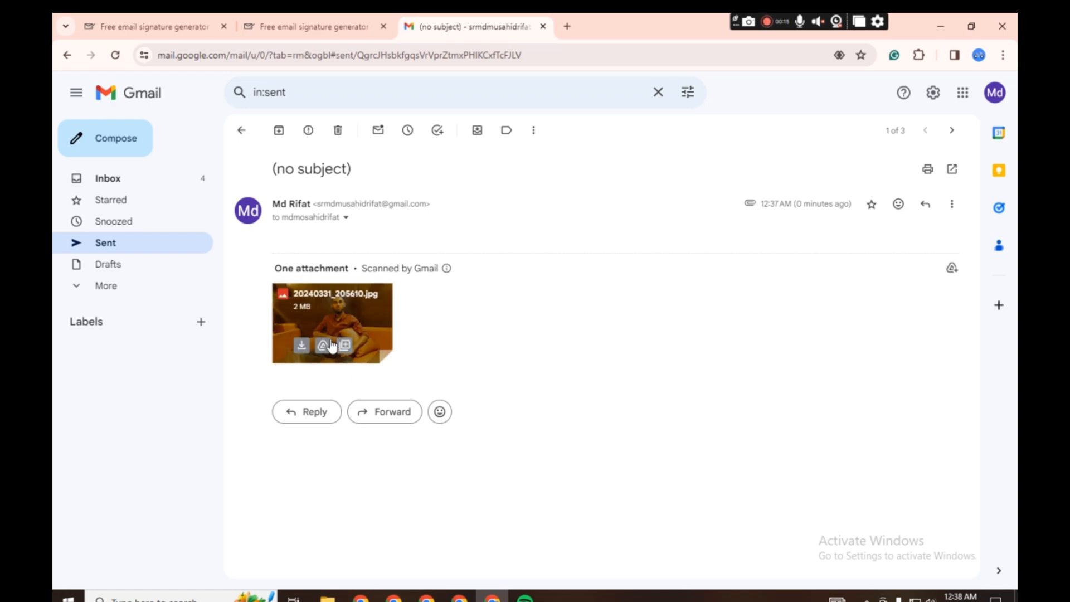
{"action": "right_click", "coordinate": [354, 311]}
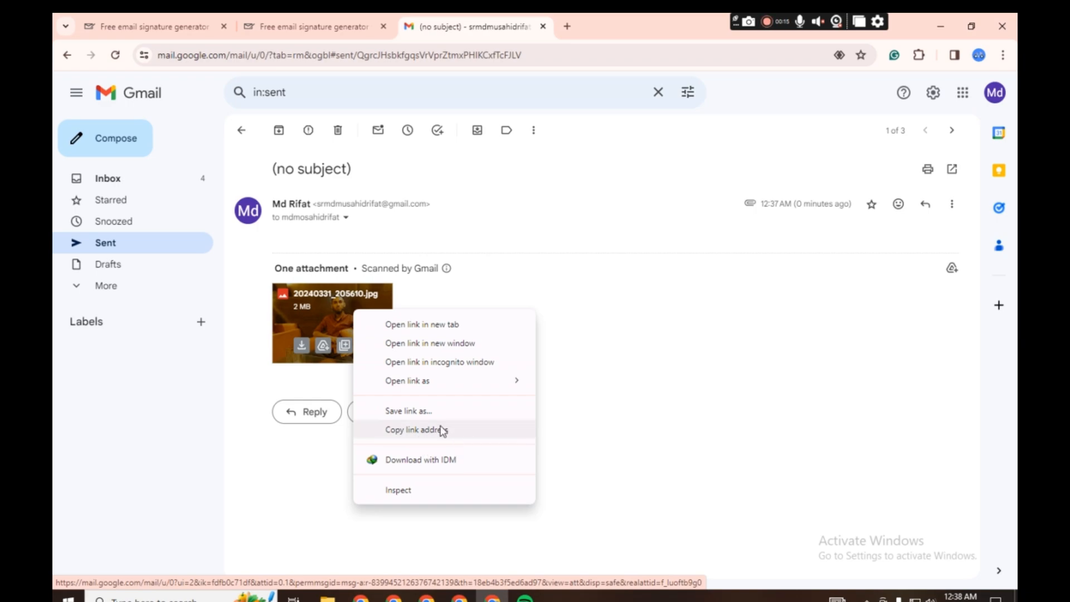
{"action": "left_click", "coordinate": [422, 430]}
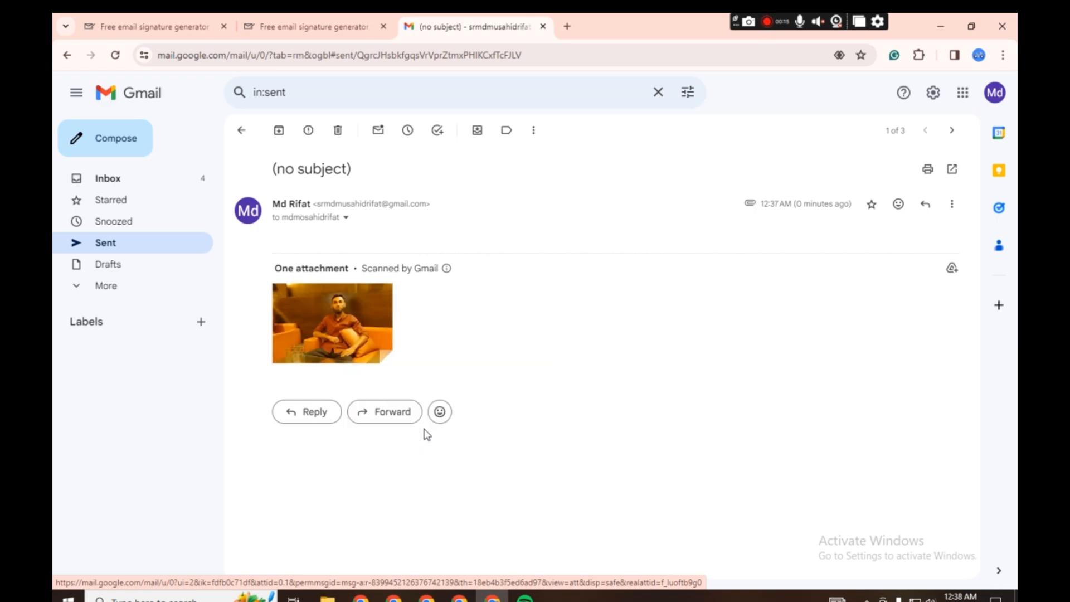
- Switch to the signature generator and paste the copied attachment link as the photo URL
{"action": "left_click", "coordinate": [292, 20]}
{"action": "left_click", "coordinate": [250, 304]}
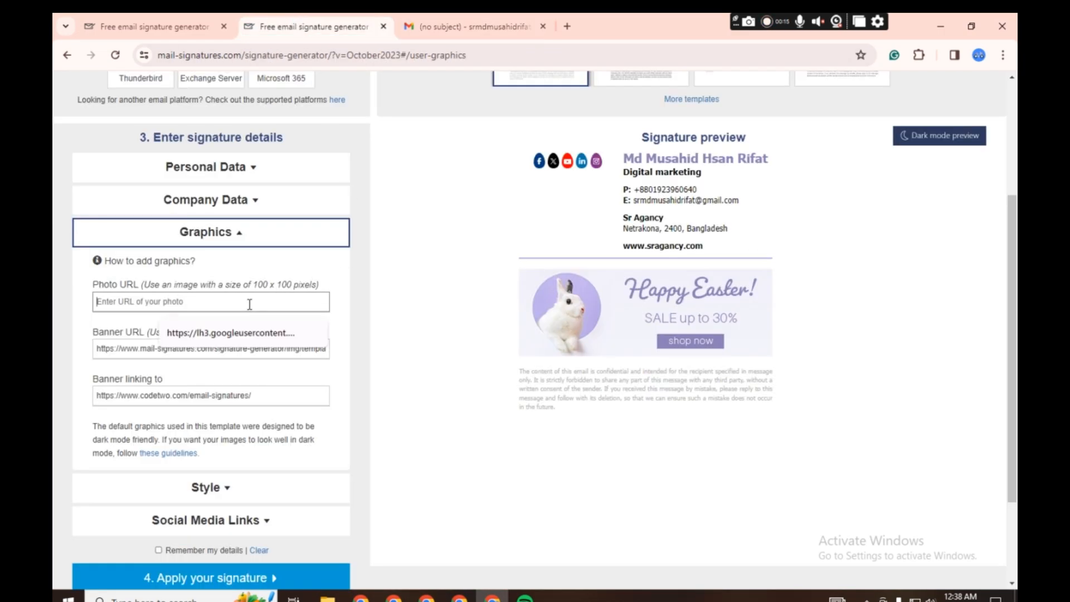
{"action": "key", "text": "ctrl+v"}
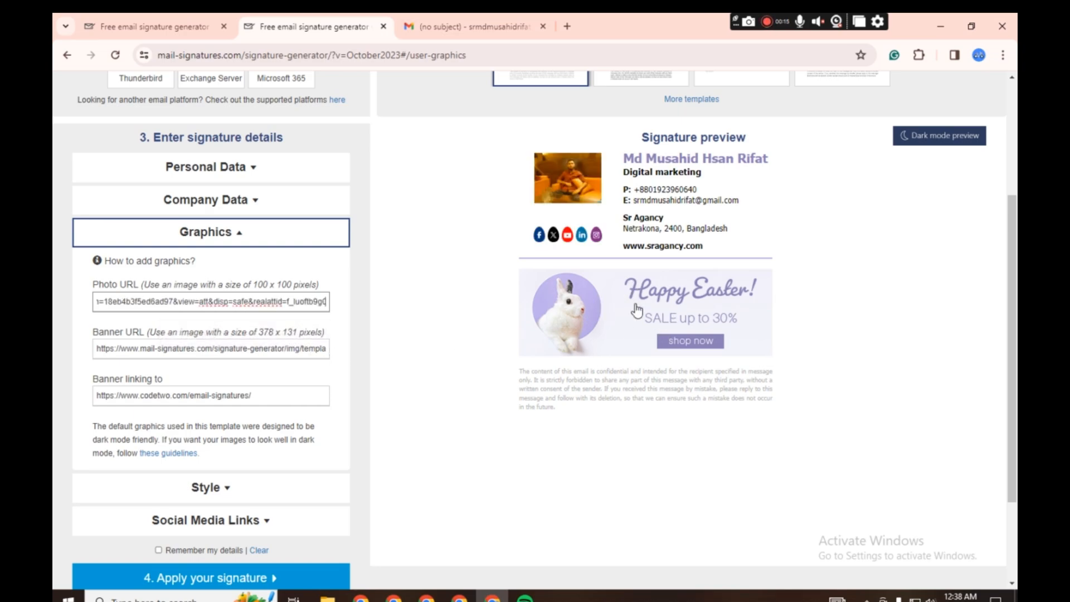
{"action": "scroll", "coordinate": [390, 379], "scroll_direction": "up", "scroll_amount": 1}
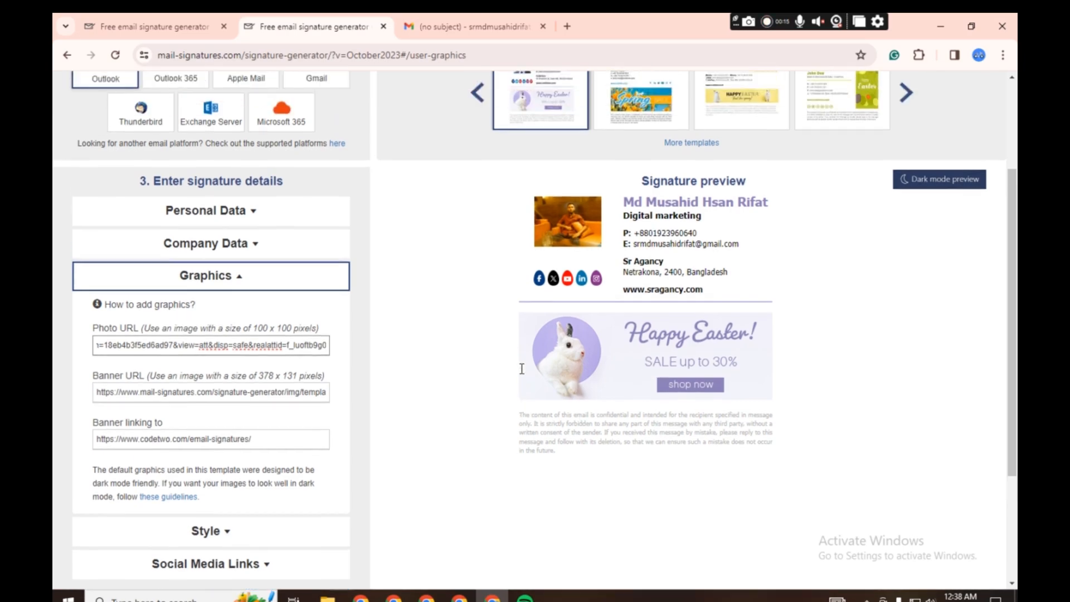
{"action": "scroll", "coordinate": [356, 382], "scroll_direction": "down", "scroll_amount": 1}
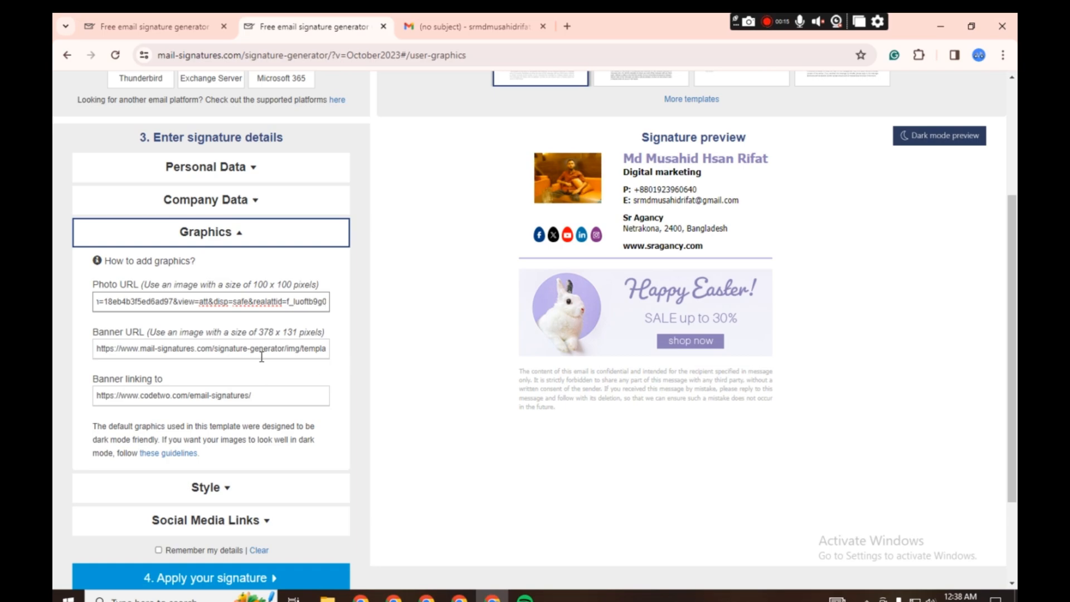
{"action": "left_click", "coordinate": [453, 13]}
{"action": "mouse_move", "coordinate": [446, 270]}
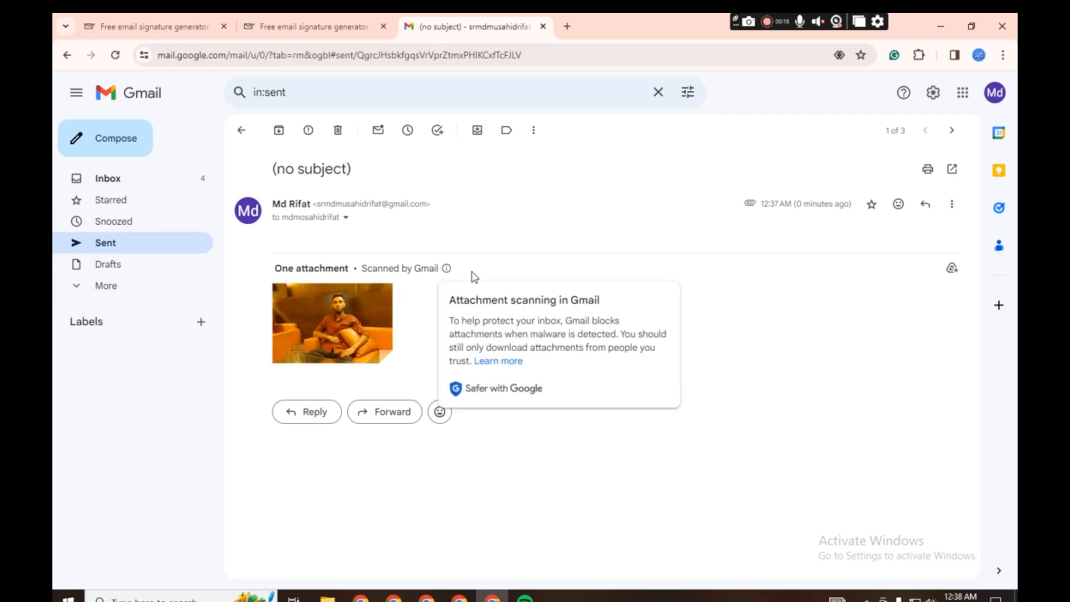
{"action": "left_click", "coordinate": [328, 25]}
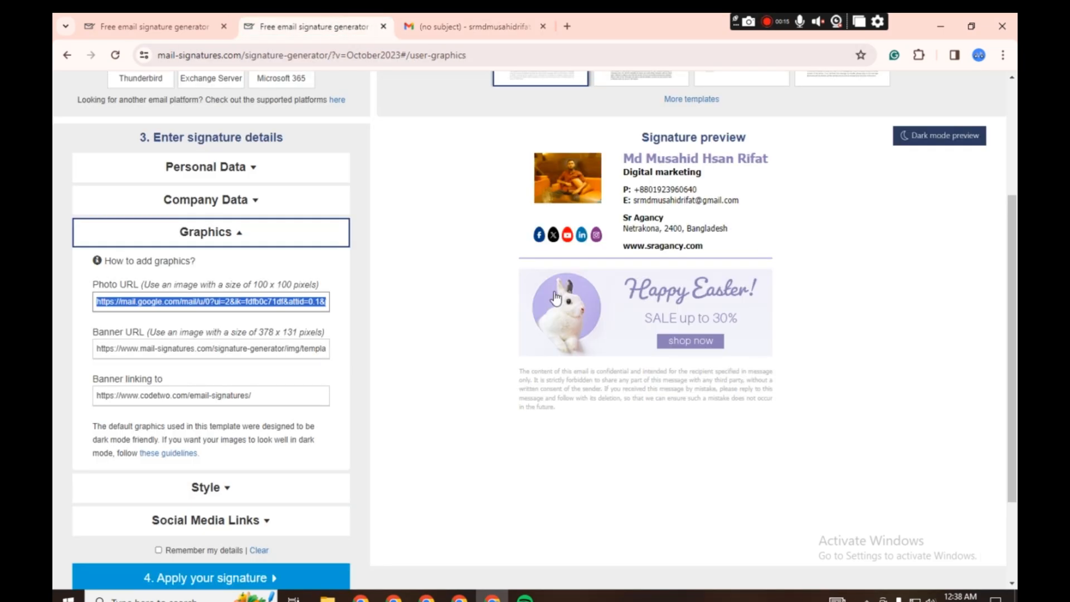
- Clear the default banner URL to remove the Happy Easter banner from the signature
{"action": "triple_click", "coordinate": [276, 352]}
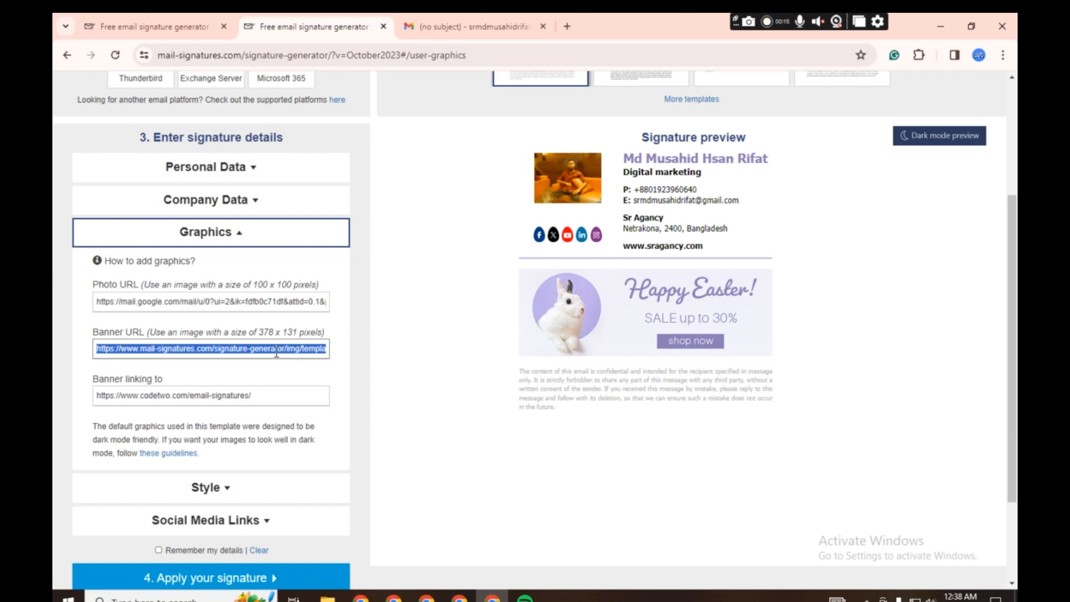
{"action": "key", "text": "BackSpace"}
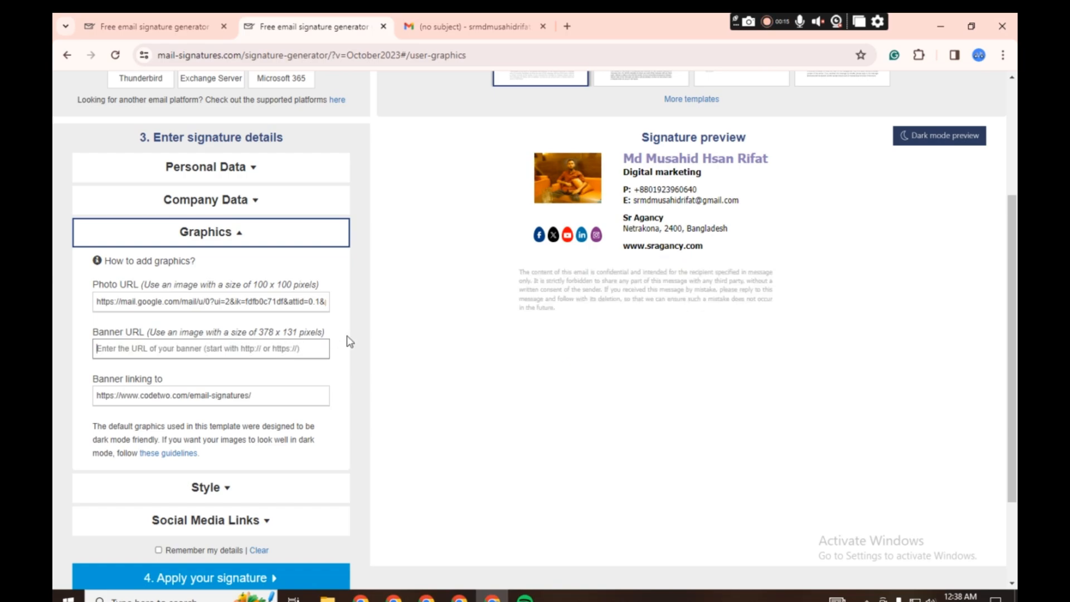
- Expand the signature's style settings and pick dark brown #290f0f as the second font color
{"action": "scroll", "coordinate": [350, 341], "scroll_direction": "down", "scroll_amount": 3}
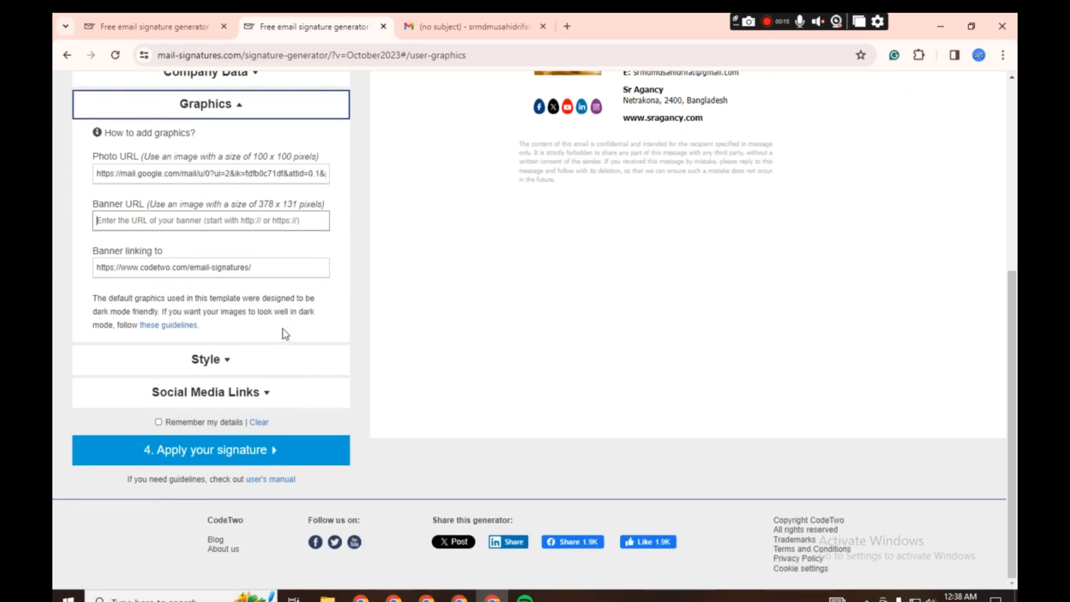
{"action": "left_click", "coordinate": [211, 360]}
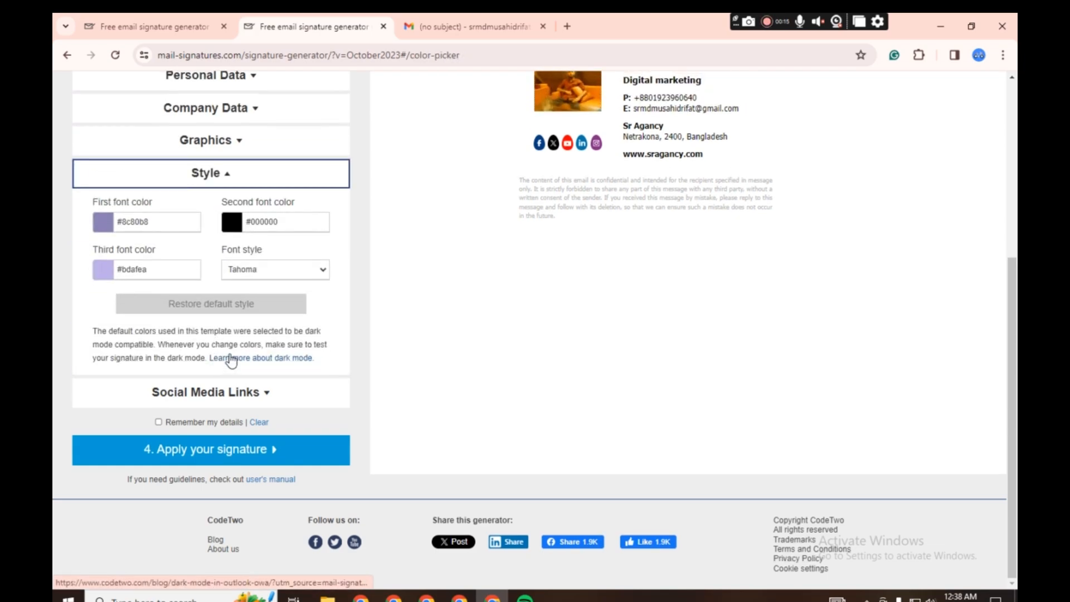
{"action": "scroll", "coordinate": [362, 299], "scroll_direction": "up", "scroll_amount": 1}
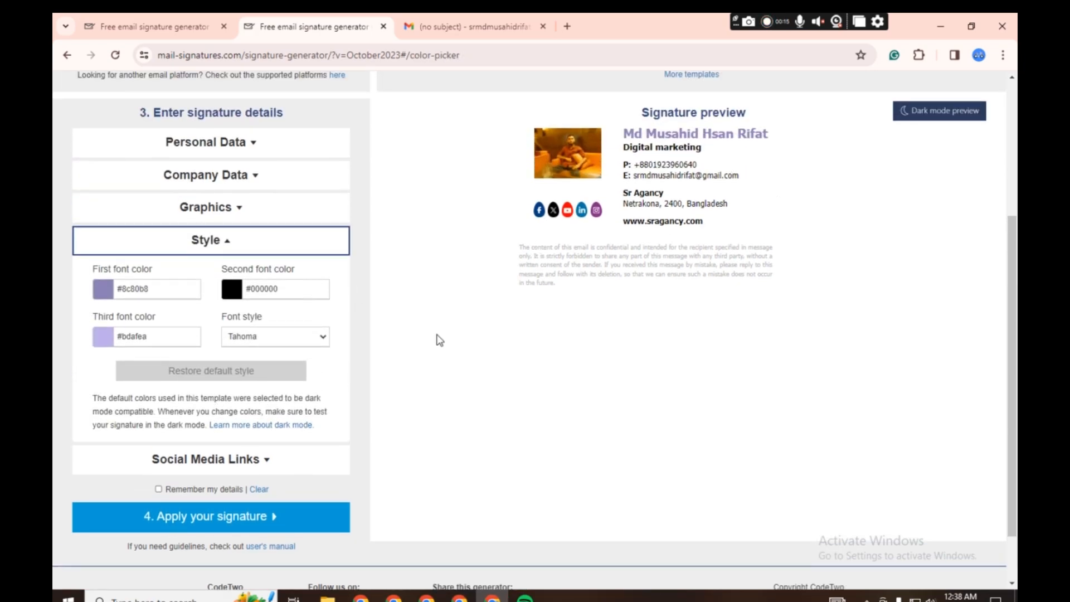
{"action": "left_click", "coordinate": [232, 290]}
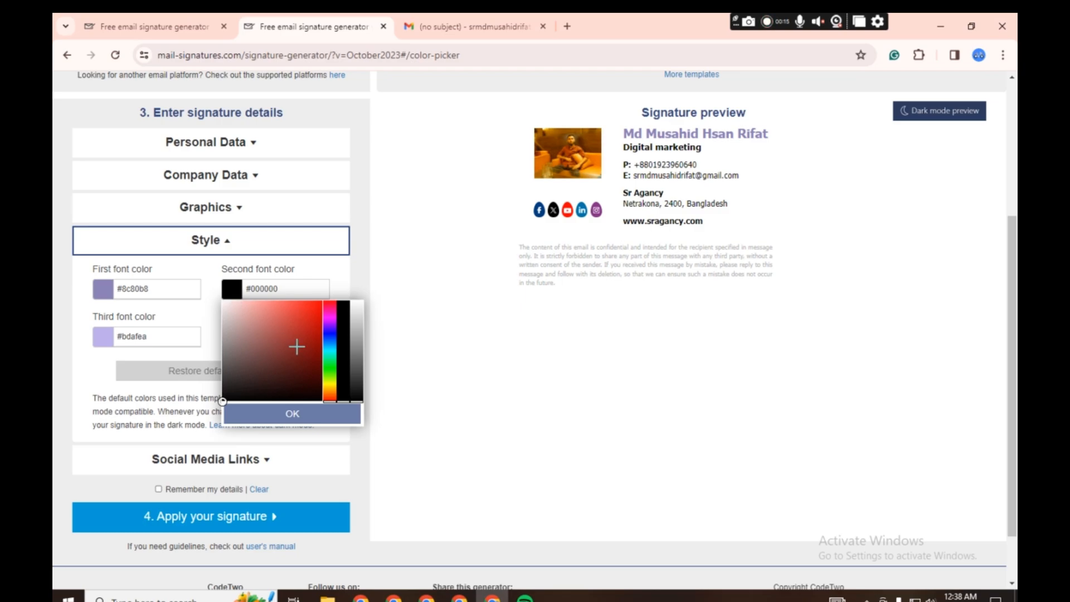
{"action": "mouse_move", "coordinate": [262, 340]}
{"action": "left_mouse_down"}
{"action": "mouse_move", "coordinate": [277, 321]}
{"action": "mouse_move", "coordinate": [282, 359]}
{"action": "mouse_move", "coordinate": [258, 363]}
{"action": "mouse_move", "coordinate": [290, 316]}
{"action": "mouse_move", "coordinate": [286, 386]}
{"action": "left_mouse_up"}
- Set the first font color to a brighter purple, #7a60da, and close its color picker
{"action": "left_click", "coordinate": [99, 291]}
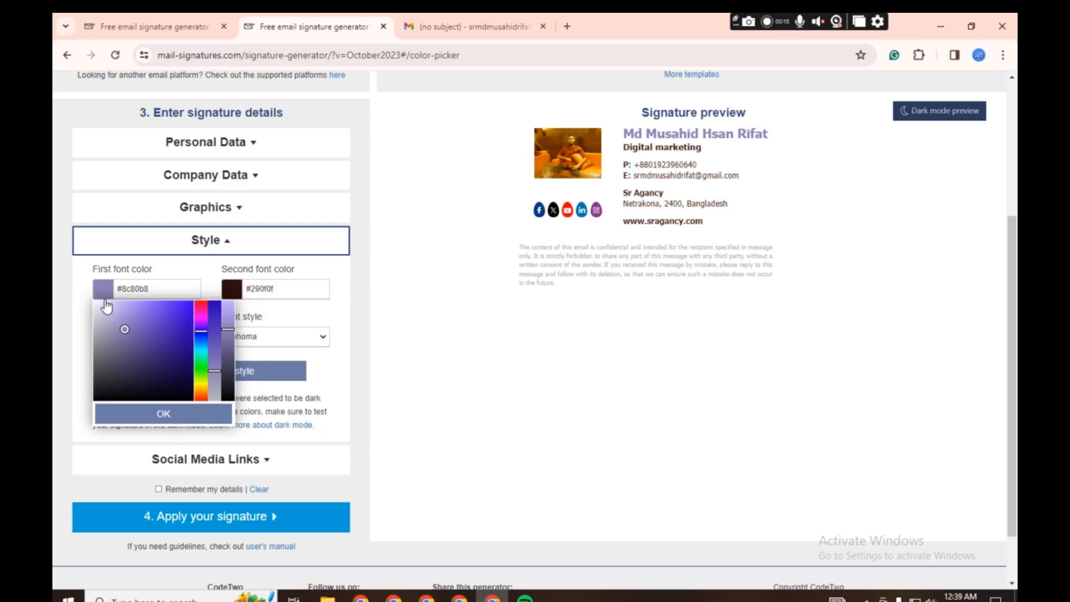
{"action": "left_click", "coordinate": [121, 328]}
{"action": "left_click_drag", "start_coordinate": [121, 329], "coordinate": [150, 315]}
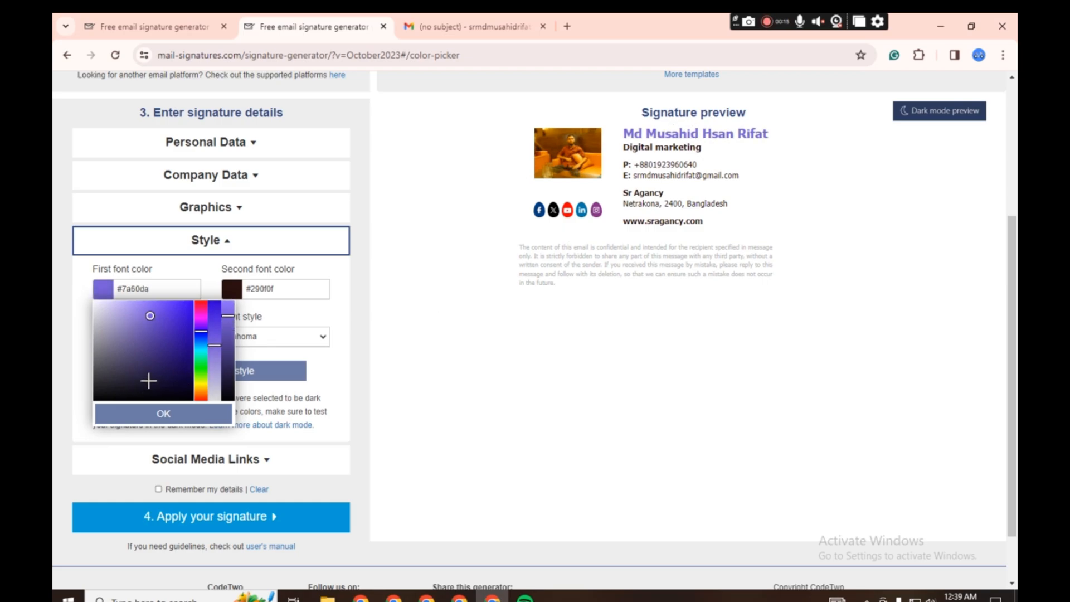
{"action": "left_click", "coordinate": [418, 328]}
- Set the third font color to the grayish purple #5b5474 and close its color picker
{"action": "left_click", "coordinate": [103, 337]}
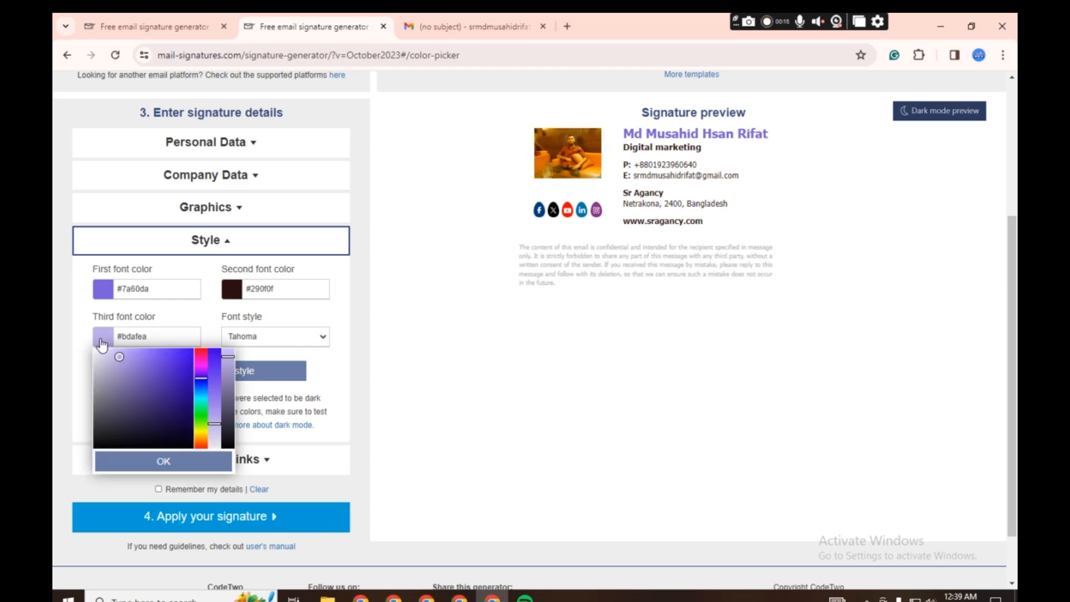
{"action": "left_click", "coordinate": [125, 361]}
{"action": "mouse_move", "coordinate": [125, 361]}
{"action": "left_mouse_down"}
{"action": "mouse_move", "coordinate": [156, 382]}
{"action": "mouse_move", "coordinate": [143, 425]}
{"action": "mouse_move", "coordinate": [105, 425]}
{"action": "mouse_move", "coordinate": [120, 385]}
{"action": "mouse_move", "coordinate": [120, 402]}
{"action": "left_mouse_up"}
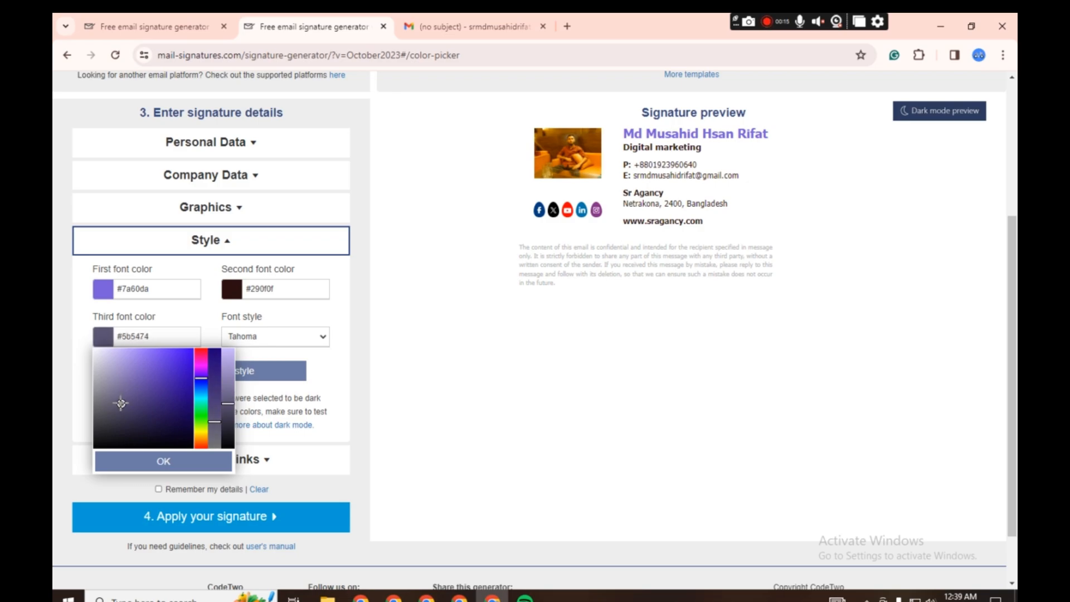
{"action": "left_click", "coordinate": [392, 377]}
- Try Times New Roman, Verdana and Comic Sans MS as the signature's font style, and set it back to Tahoma
{"action": "left_click", "coordinate": [293, 341]}
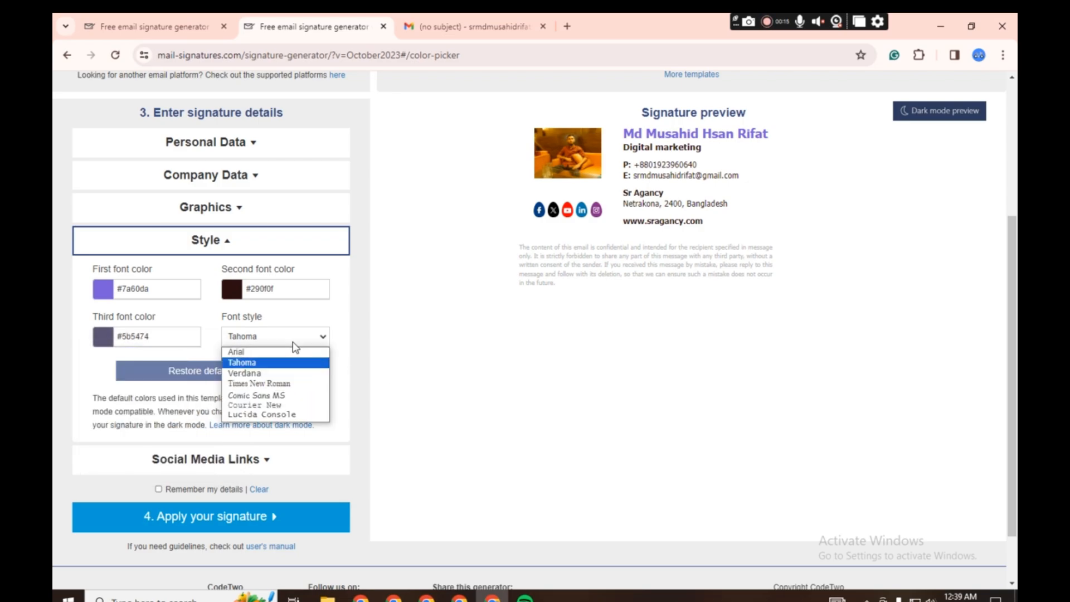
{"action": "left_click", "coordinate": [255, 384]}
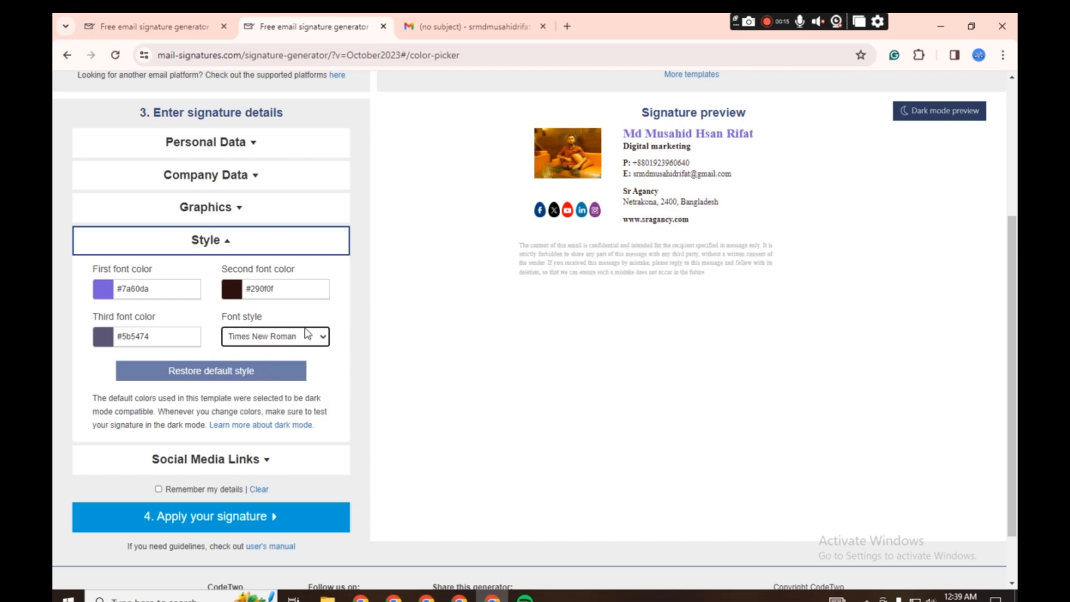
{"action": "left_click", "coordinate": [305, 335]}
{"action": "left_click", "coordinate": [273, 373]}
{"action": "left_click", "coordinate": [302, 337]}
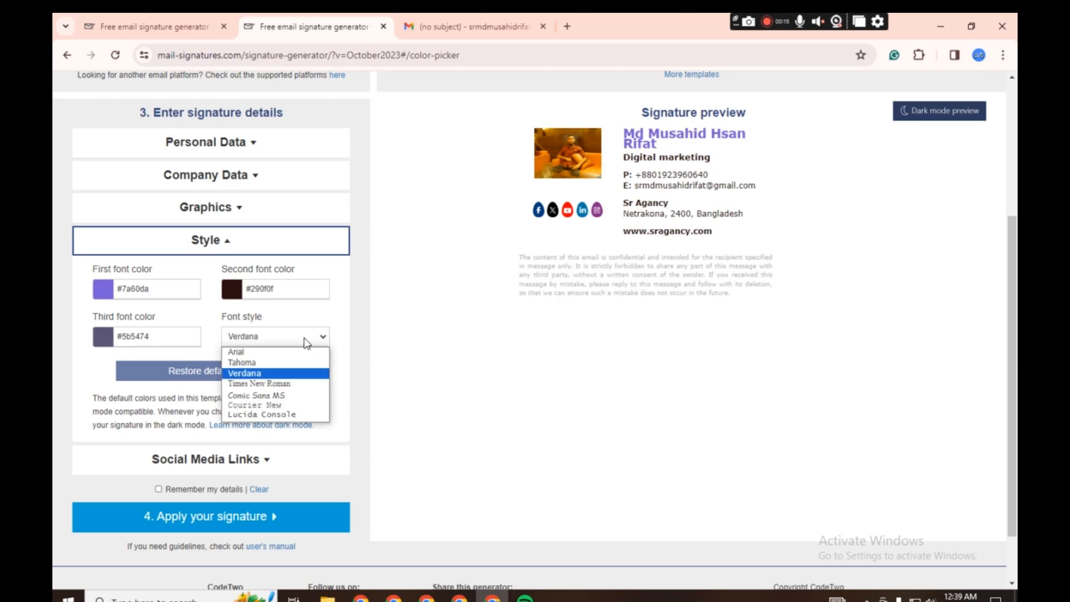
{"action": "left_click", "coordinate": [275, 395]}
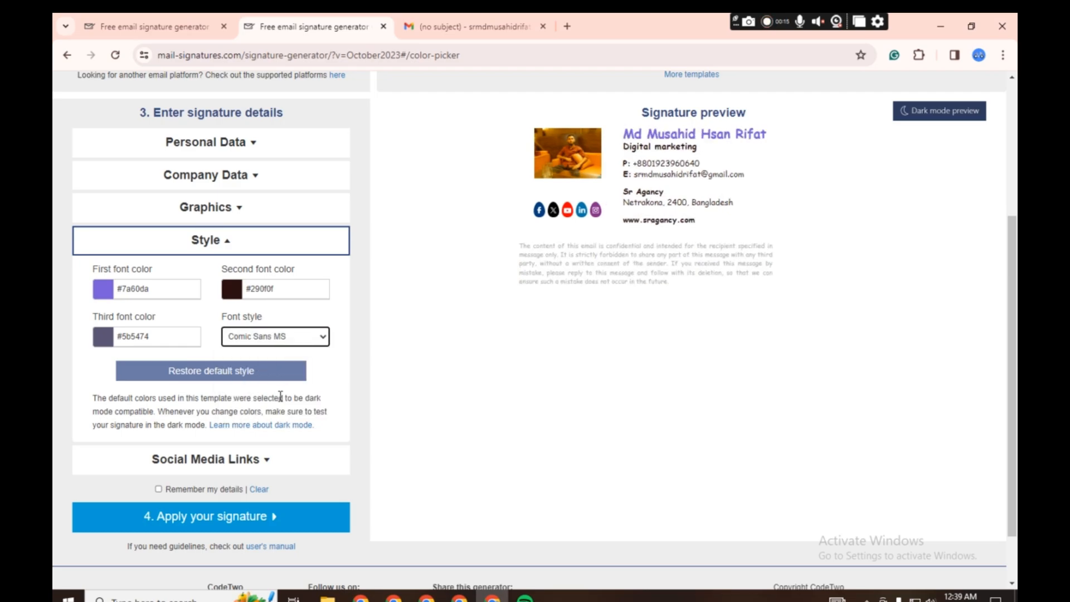
{"action": "left_click", "coordinate": [298, 339]}
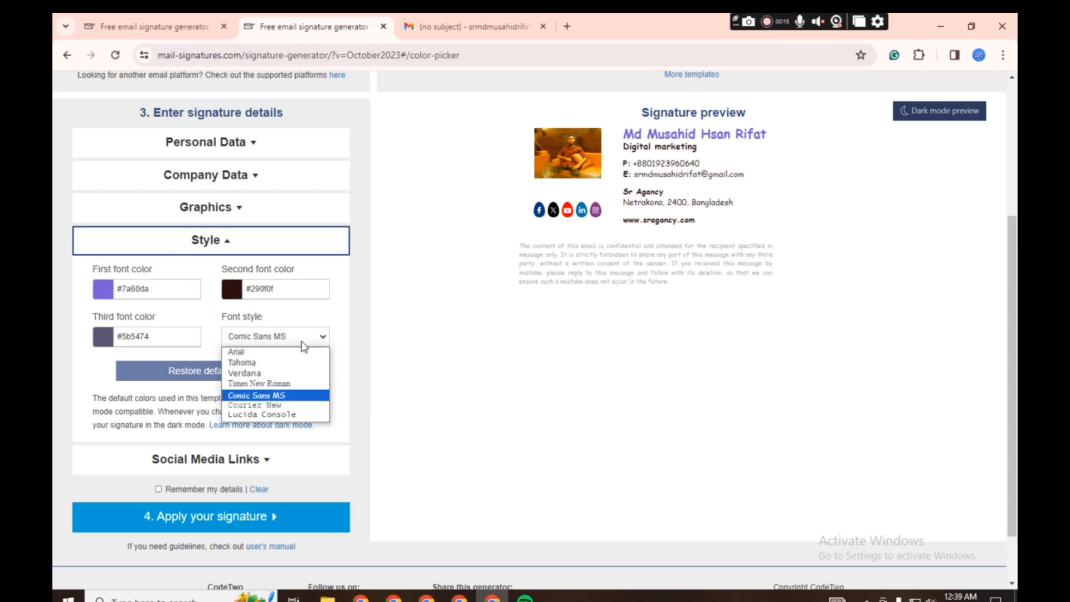
{"action": "left_click", "coordinate": [272, 363]}
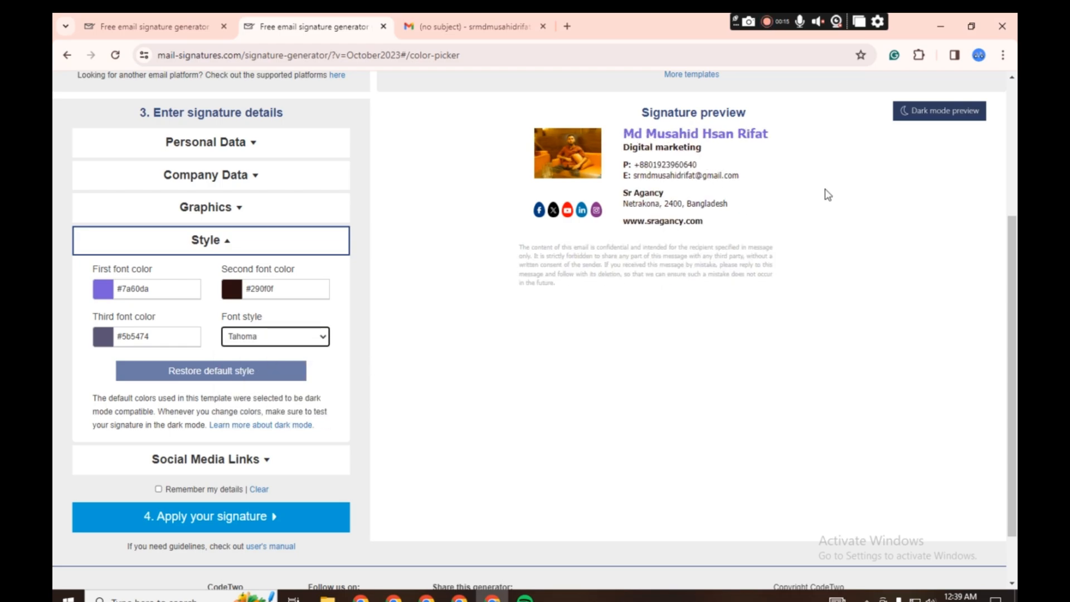
- Expand the social media link settings and open the Notepad document with the saved profile links in front of the browser
{"action": "scroll", "coordinate": [349, 368], "scroll_direction": "down", "scroll_amount": 1}
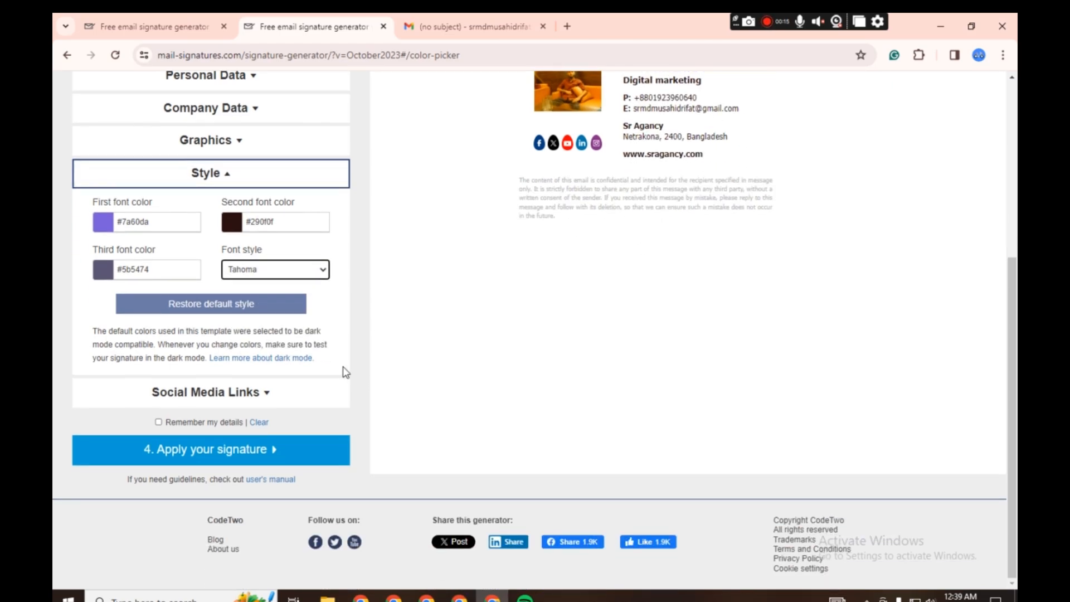
{"action": "left_click", "coordinate": [237, 400]}
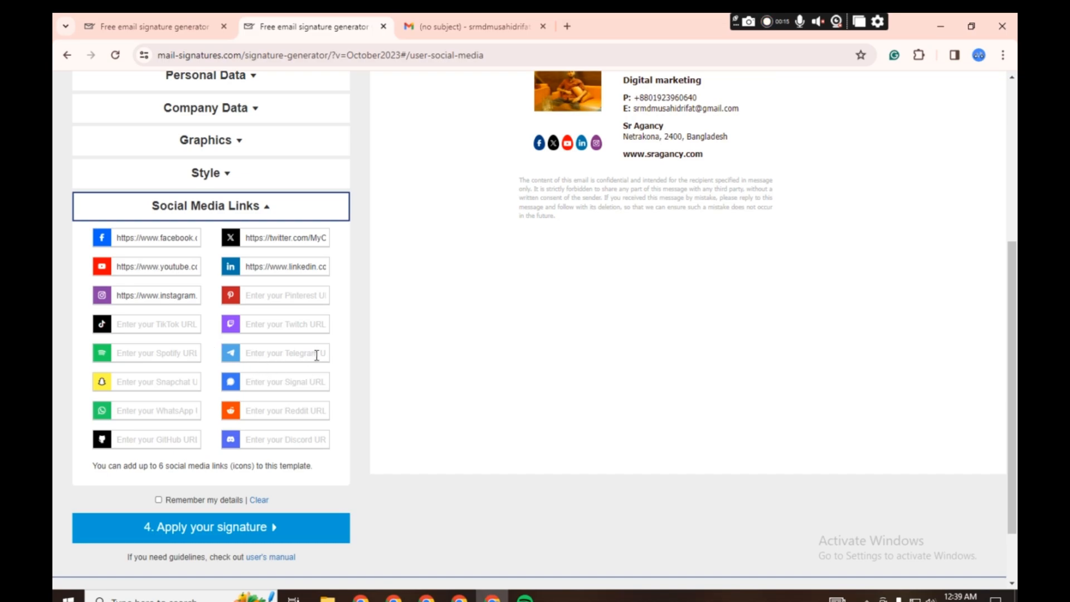
{"action": "left_click", "coordinate": [936, 22]}
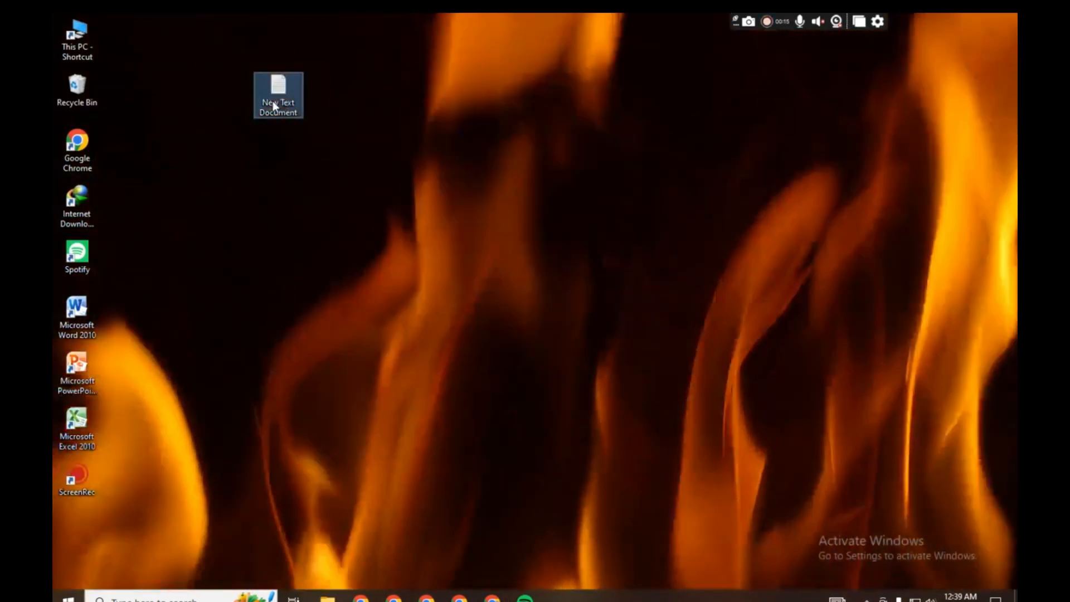
{"action": "double_click", "coordinate": [273, 102]}
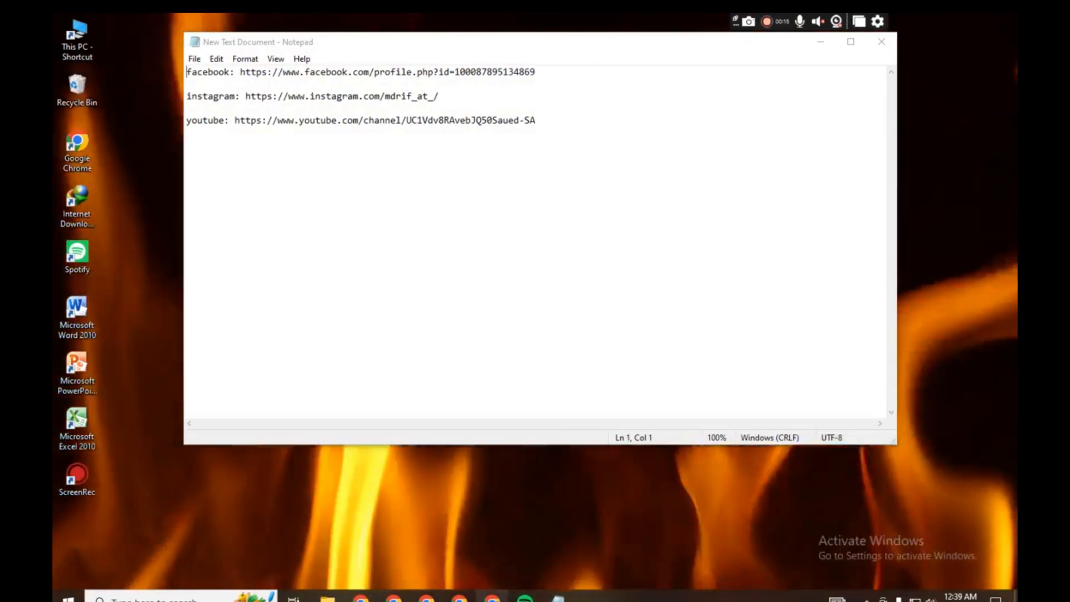
{"action": "left_click", "coordinate": [492, 598]}
{"action": "left_click", "coordinate": [558, 598]}
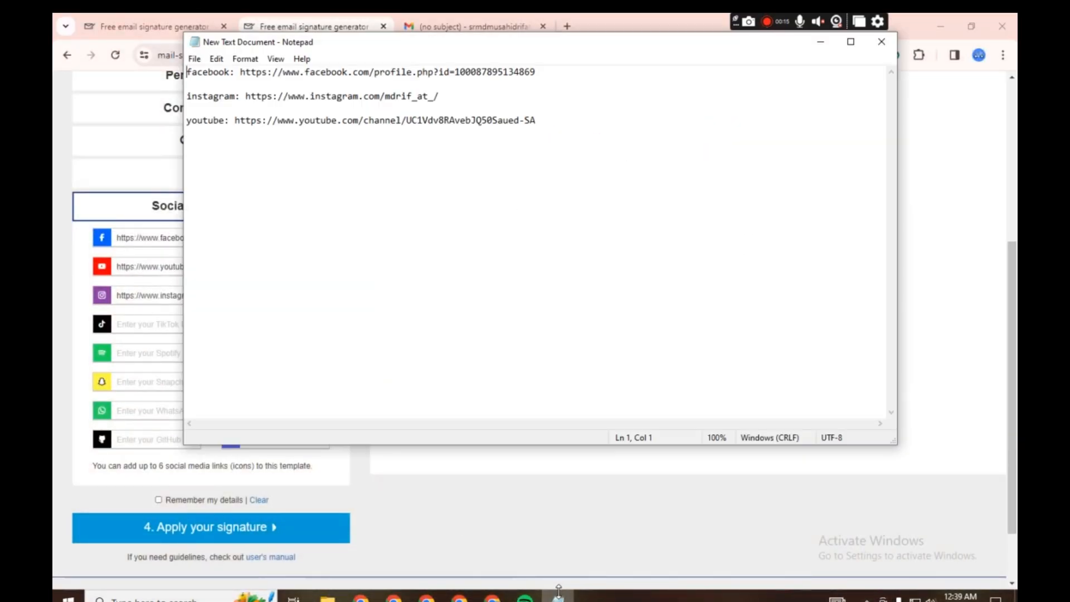
- Copy the Facebook profile link from Notepad and replace the default Facebook URL in the signature generator with it
{"action": "left_click_drag", "start_coordinate": [240, 72], "coordinate": [540, 67]}
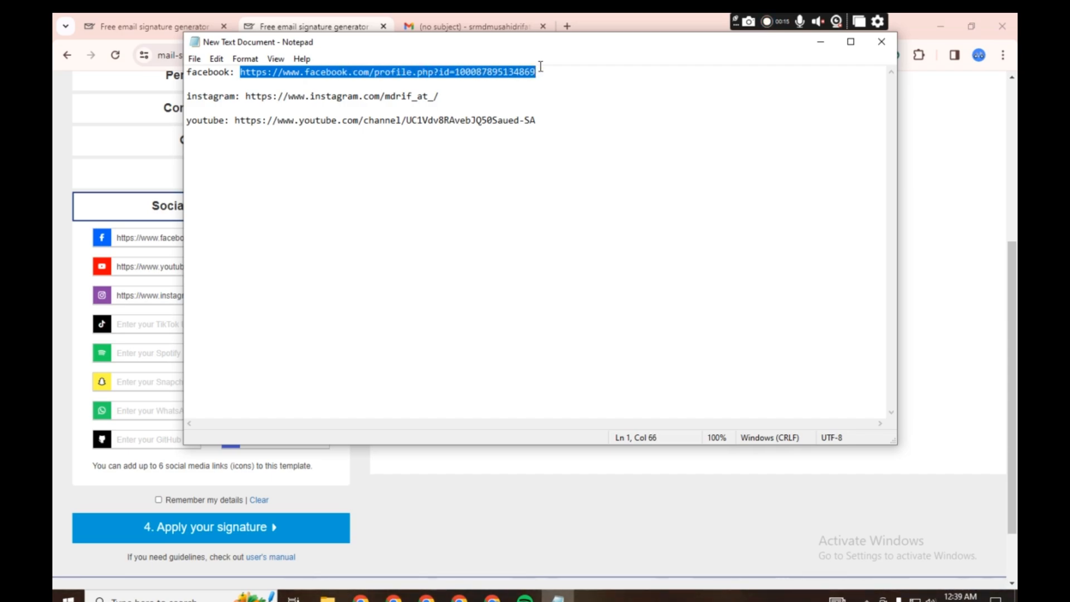
{"action": "triple_click", "coordinate": [121, 237]}
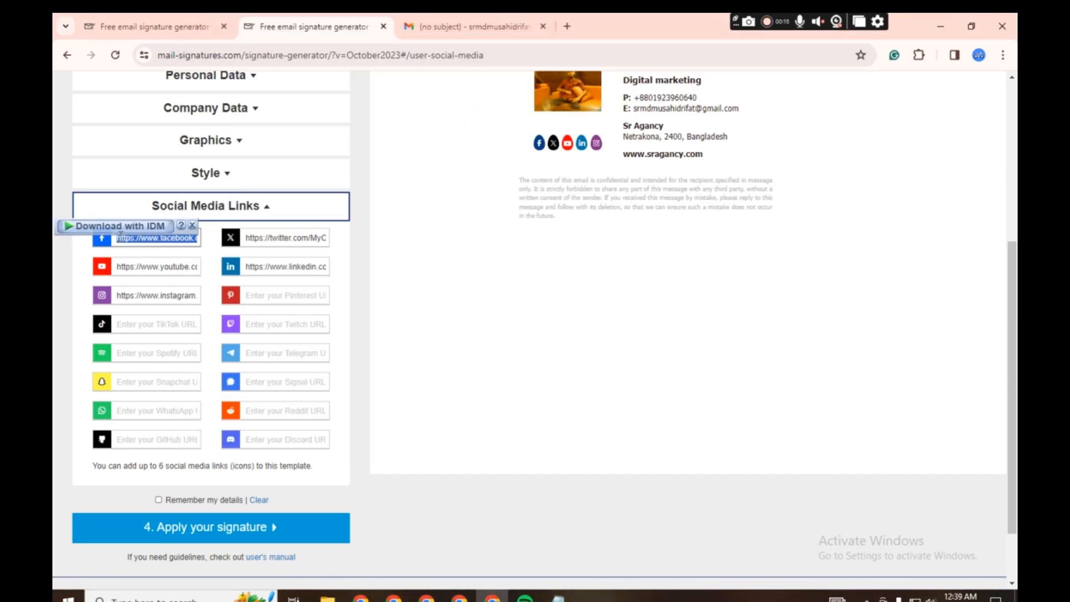
{"action": "key", "text": "ctrl+v"}
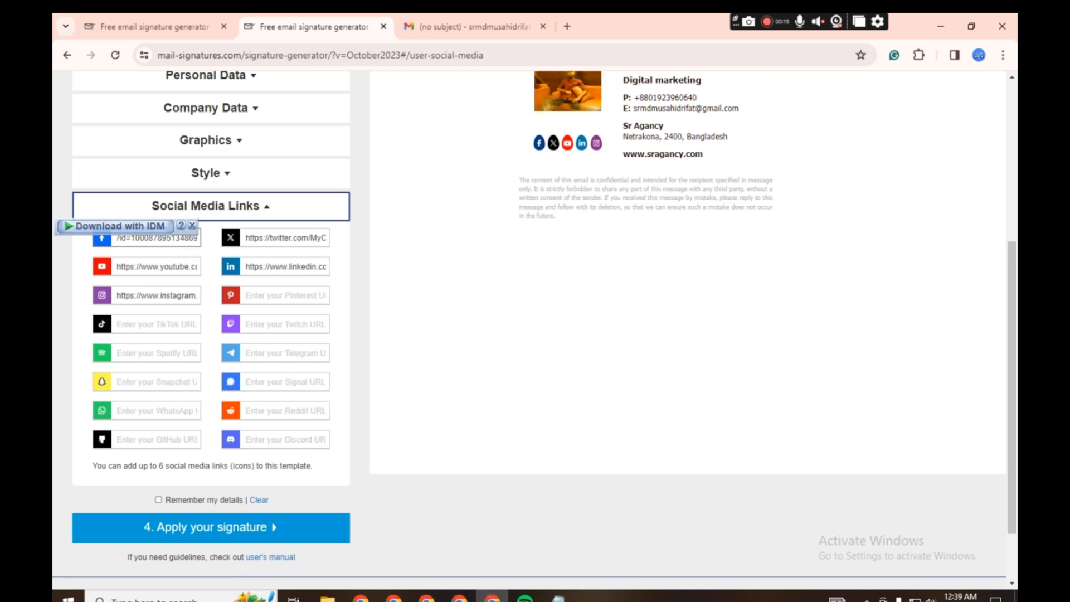
- Copy the Instagram profile link from Notepad and replace the default Instagram URL in the signature generator with it
{"action": "key", "text": "alt+Tab"}
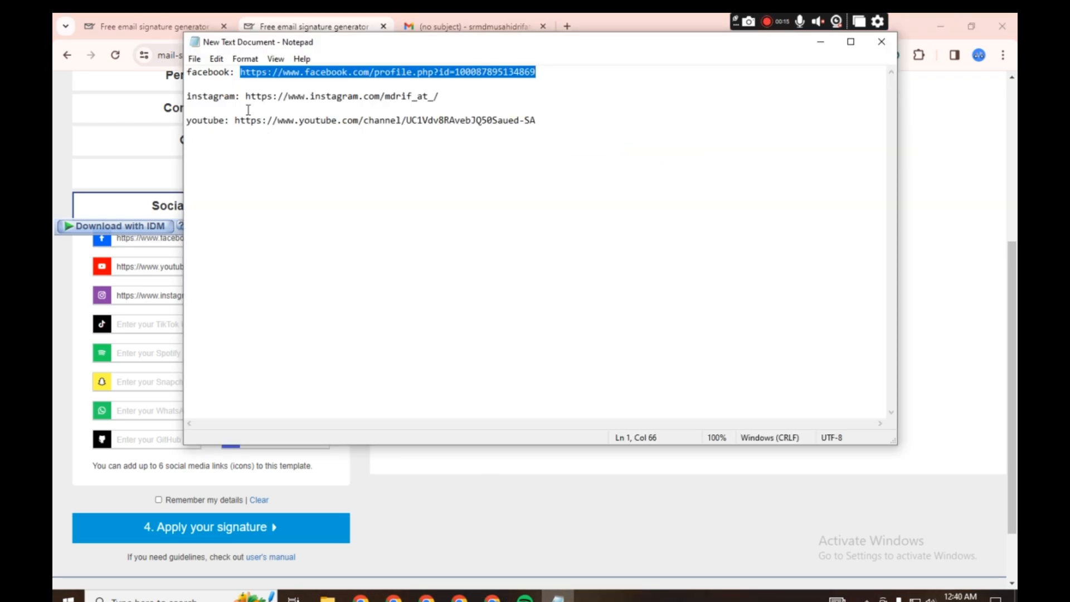
{"action": "left_click_drag", "start_coordinate": [247, 96], "coordinate": [187, 95]}
{"action": "left_click", "coordinate": [448, 96]}
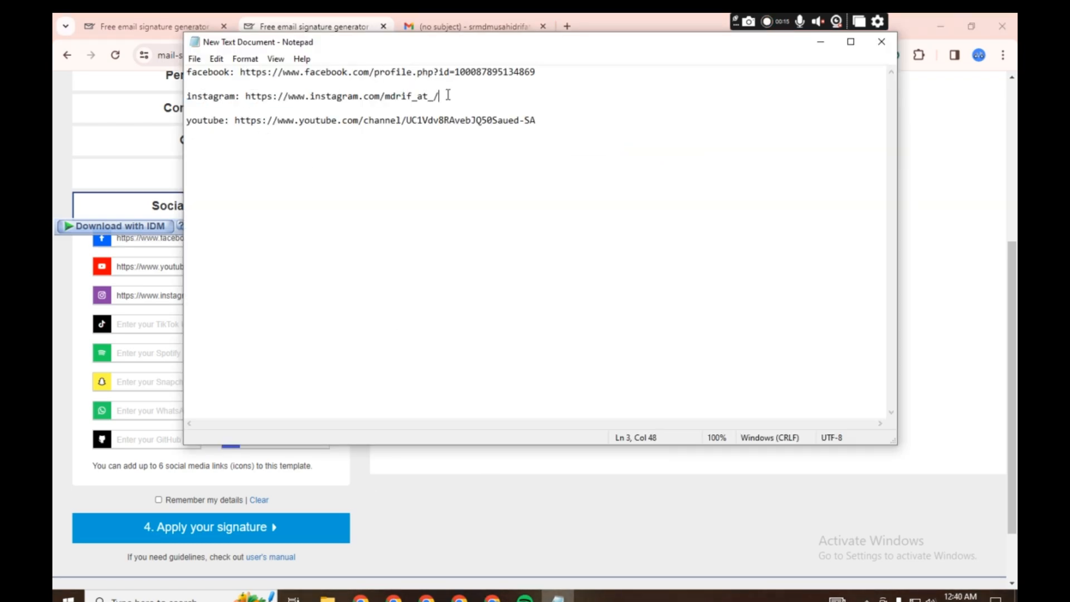
{"action": "left_click_drag", "start_coordinate": [448, 96], "coordinate": [246, 96]}
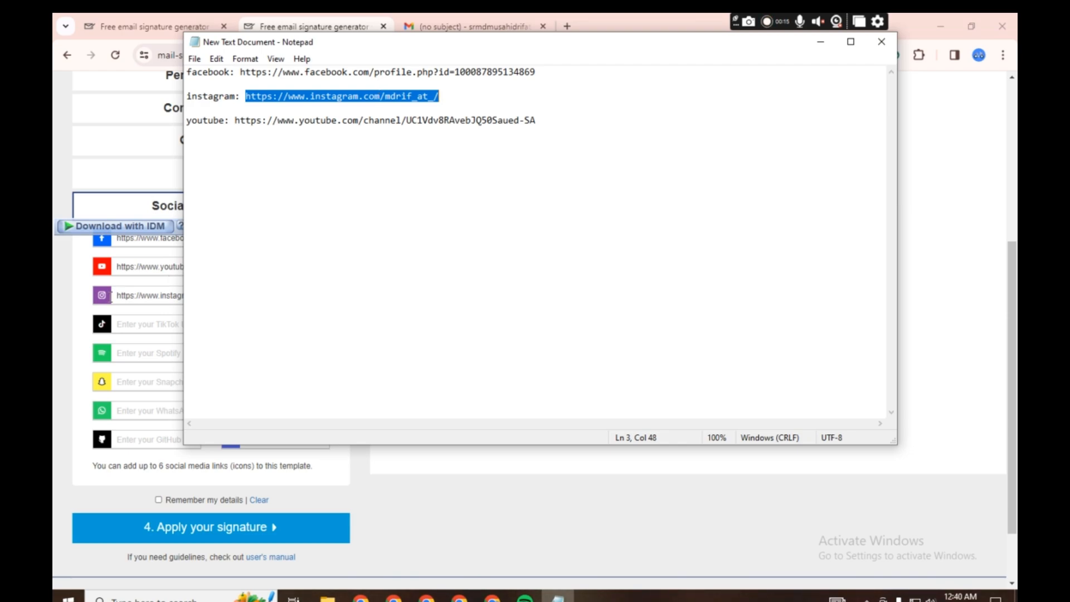
{"action": "triple_click", "coordinate": [141, 268]}
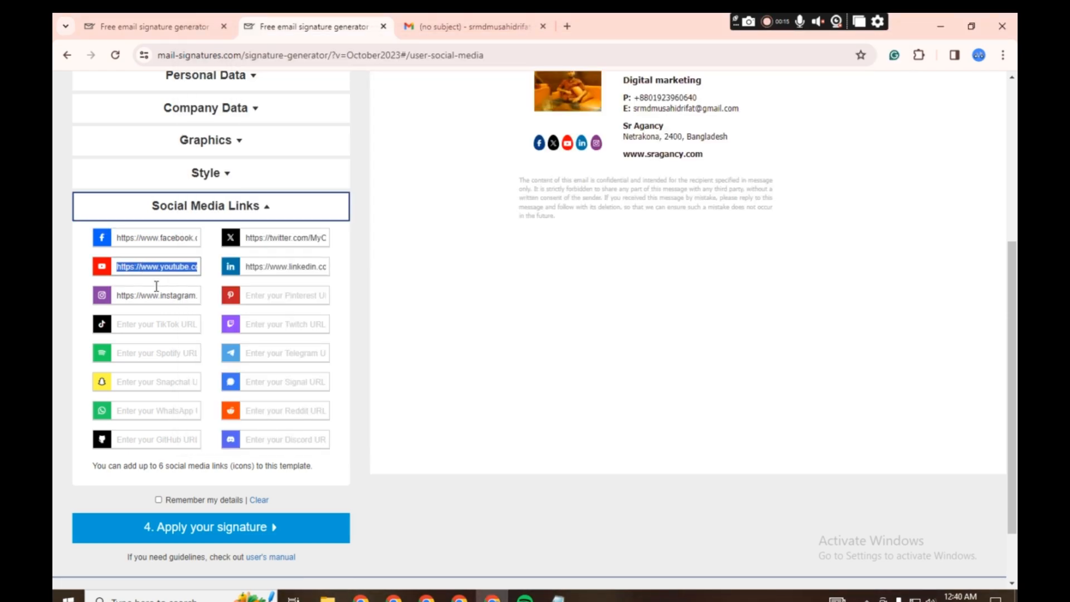
{"action": "triple_click", "coordinate": [157, 288]}
{"action": "key", "text": "ctrl+v"}
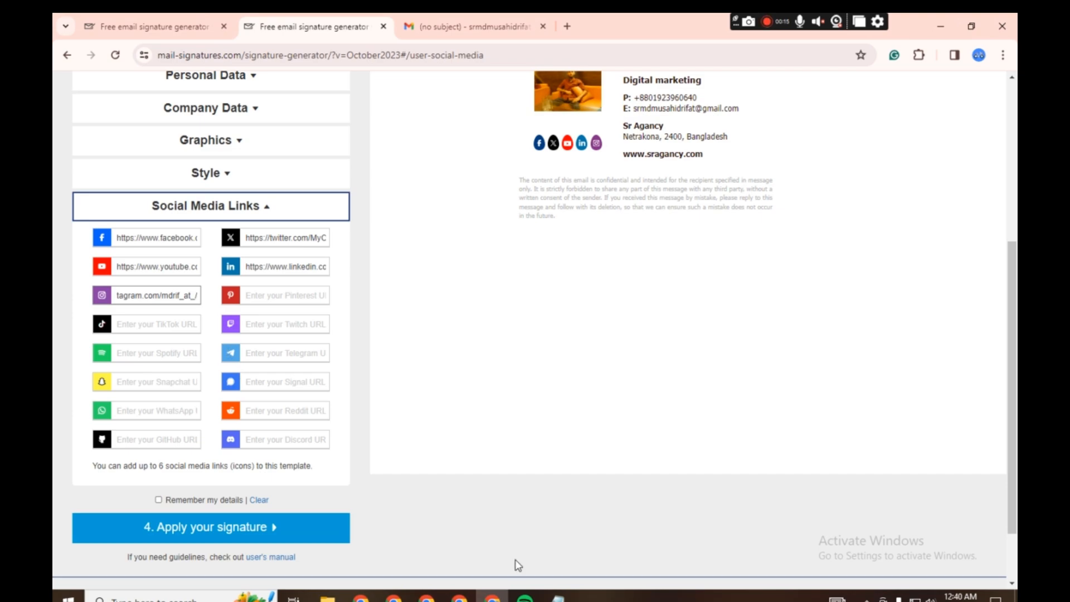
- Copy the YouTube channel link from Notepad and replace the default YouTube URL in the signature generator with it
{"action": "left_click", "coordinate": [558, 595]}
{"action": "left_click", "coordinate": [249, 121]}
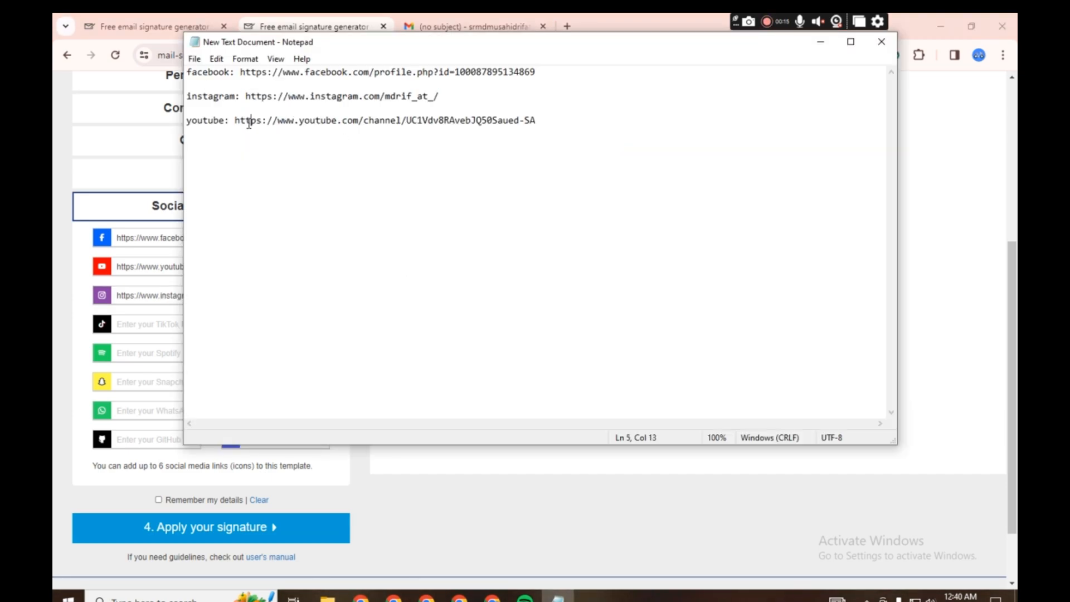
{"action": "left_click_drag", "start_coordinate": [235, 121], "coordinate": [541, 118]}
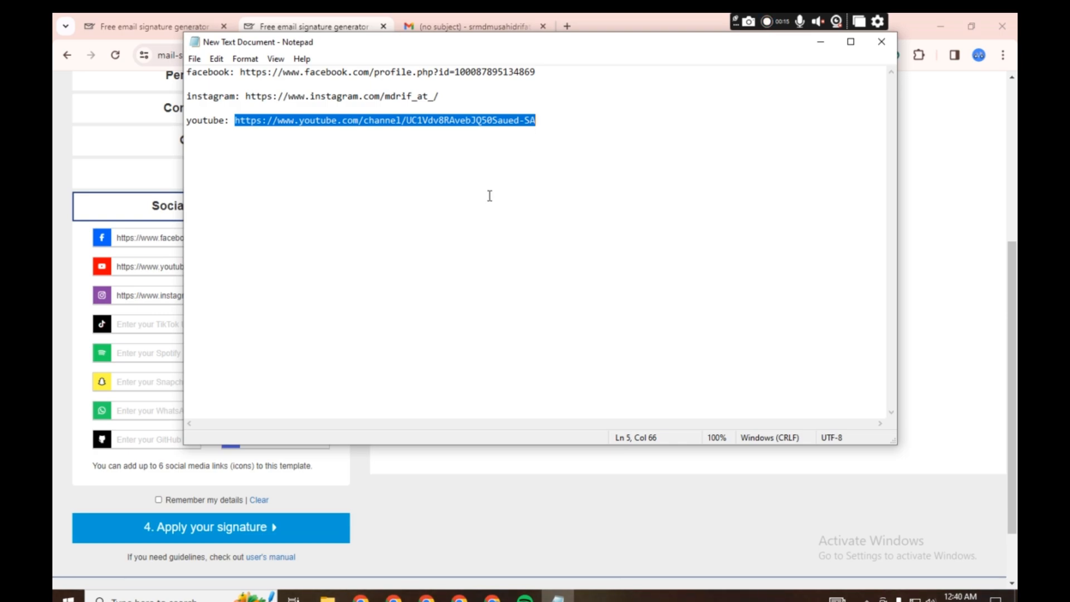
{"action": "left_click", "coordinate": [137, 299]}
{"action": "triple_click", "coordinate": [151, 268]}
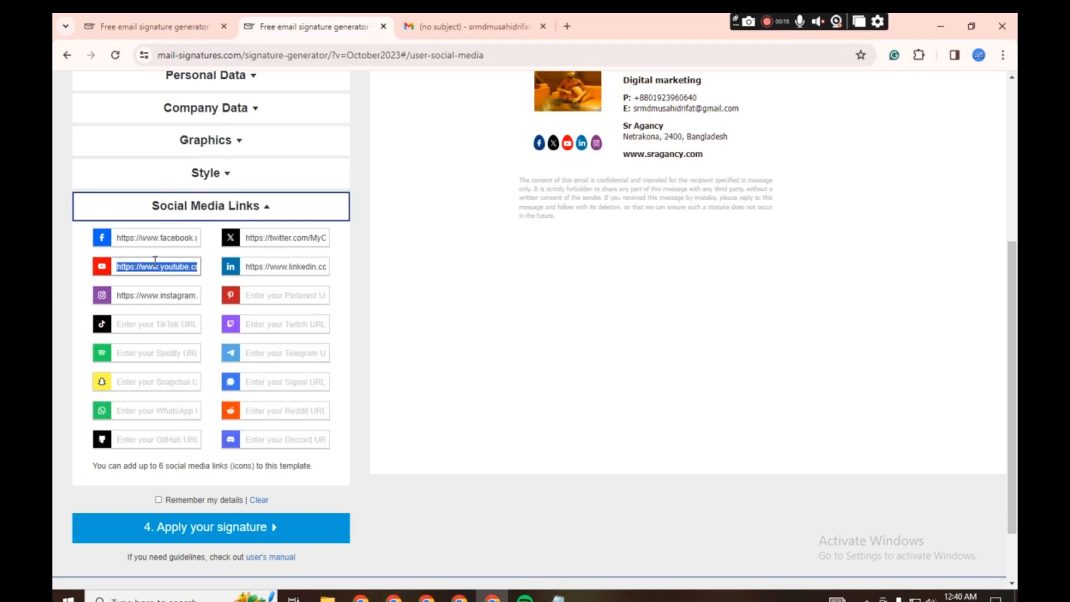
{"action": "key", "text": "ctrl+v"}
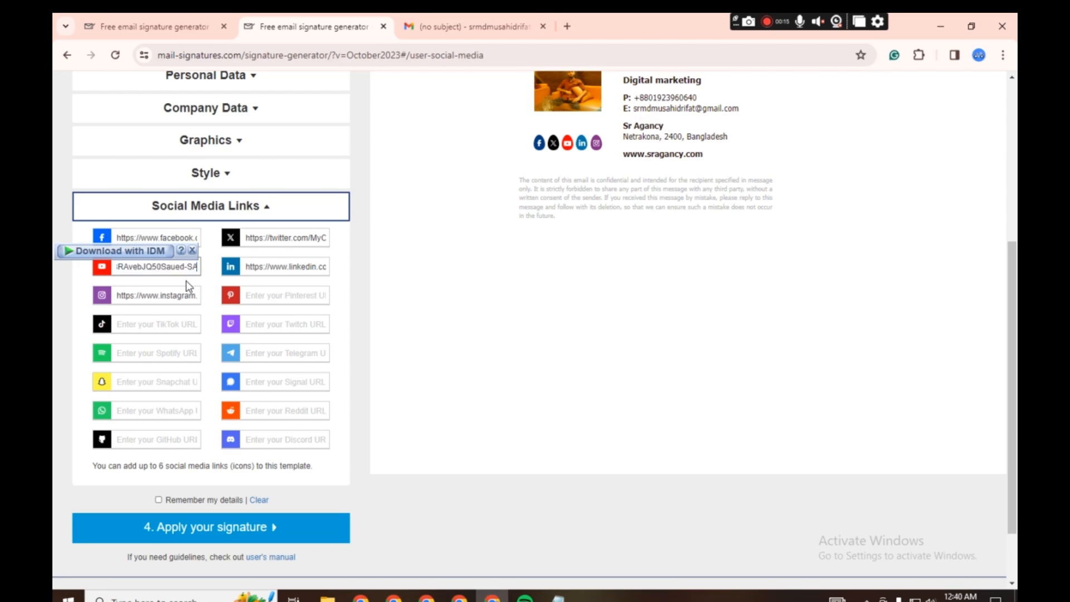
- Clear the default LinkedIn and X links from the signature's social media links
{"action": "triple_click", "coordinate": [276, 269]}
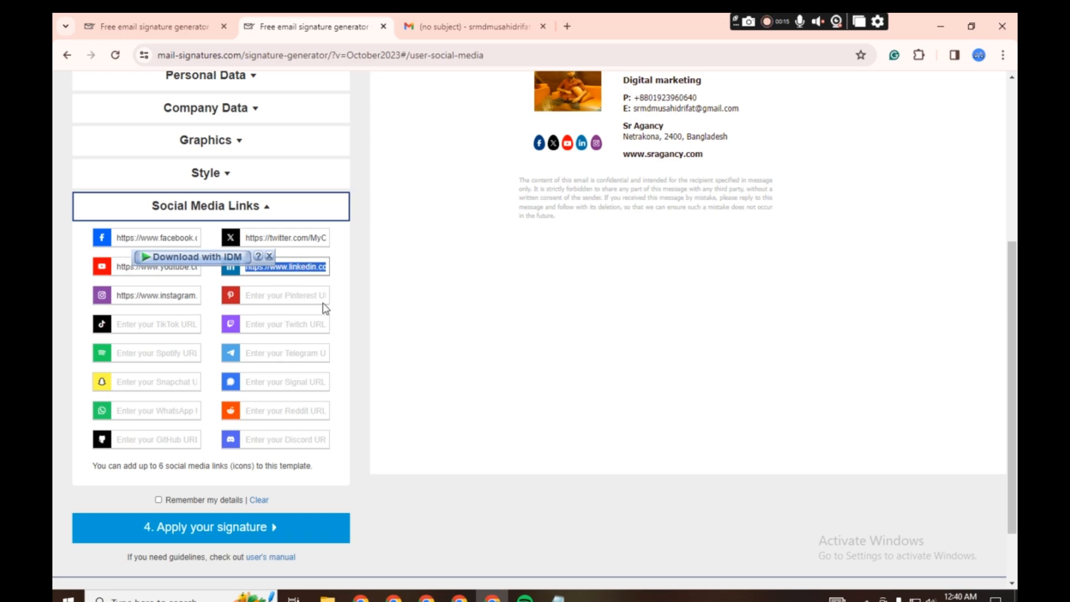
{"action": "left_click", "coordinate": [352, 273]}
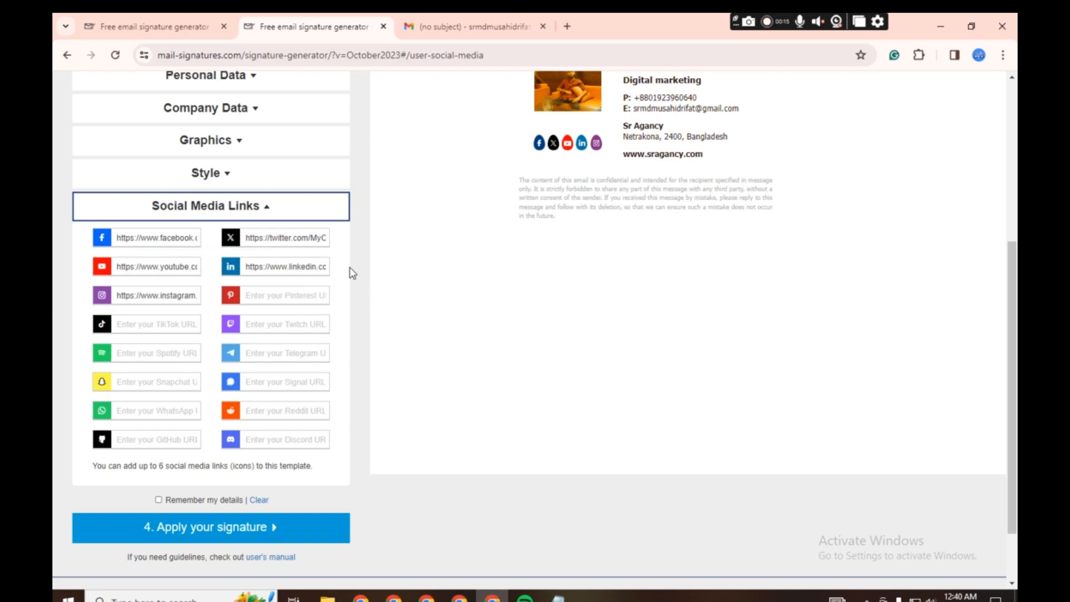
{"action": "triple_click", "coordinate": [307, 266]}
{"action": "key", "text": "BackSpace"}
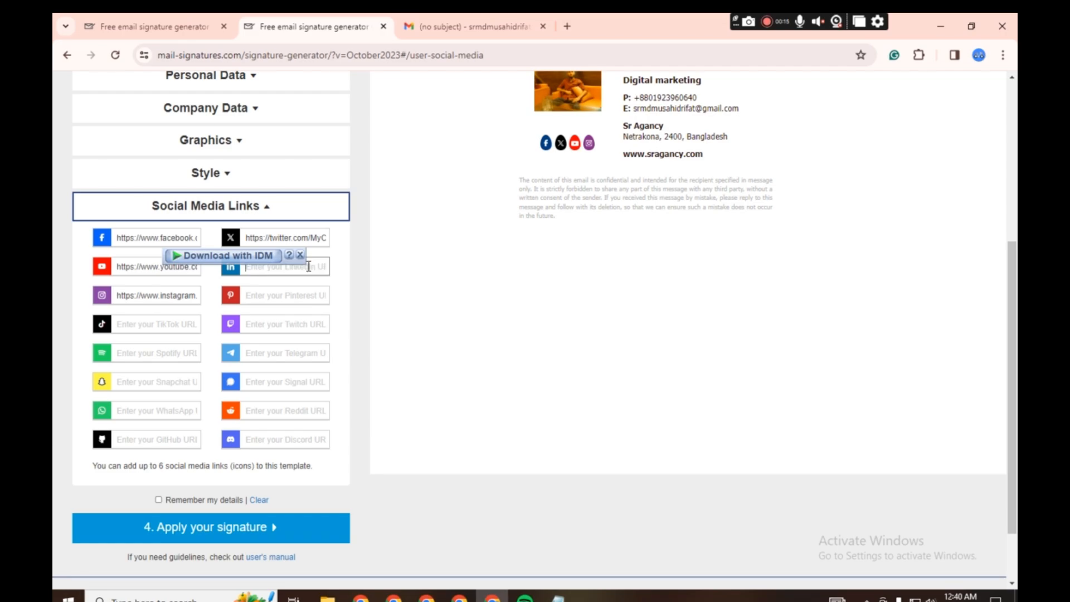
{"action": "triple_click", "coordinate": [308, 240]}
{"action": "key", "text": "BackSpace"}
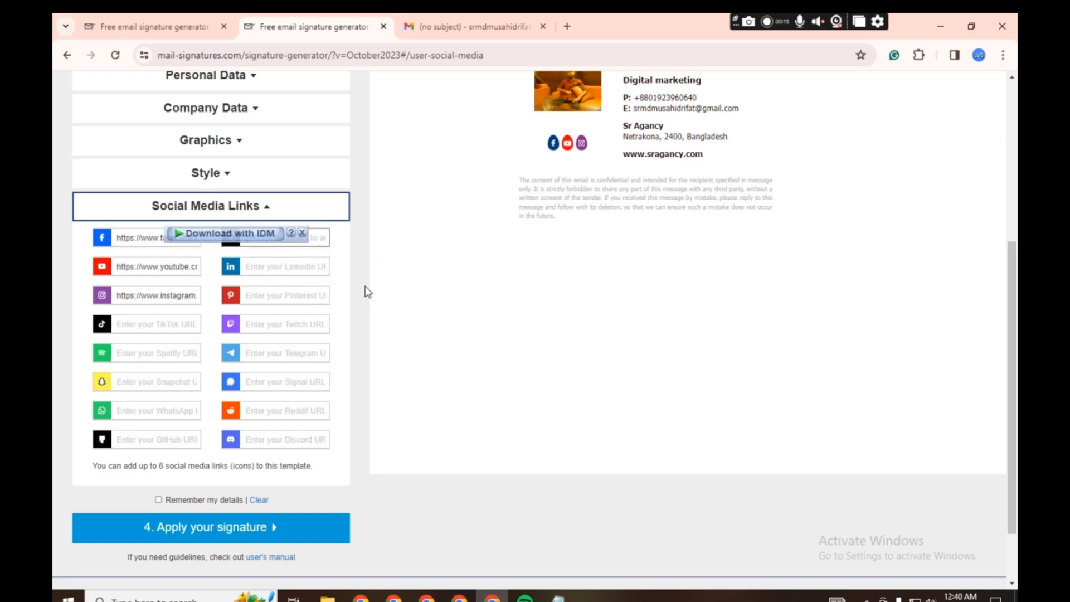
- Apply the finished signature in the generator and copy it to the clipboard
{"action": "scroll", "coordinate": [360, 292], "scroll_direction": "down", "scroll_amount": 1}
{"action": "scroll", "coordinate": [343, 298], "scroll_direction": "up", "scroll_amount": 4}
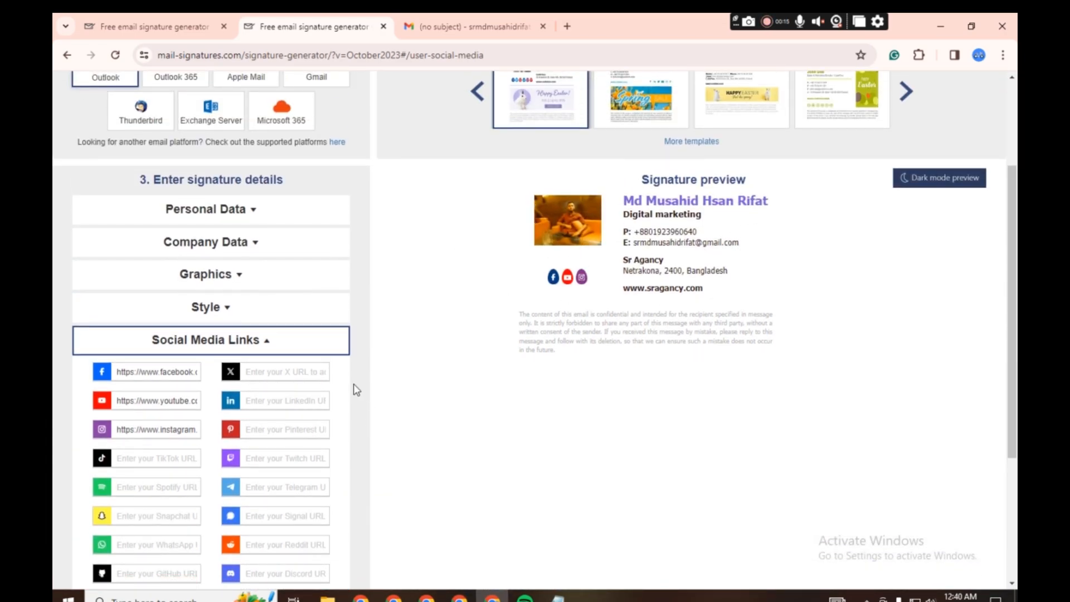
{"action": "scroll", "coordinate": [346, 393], "scroll_direction": "down", "scroll_amount": 2}
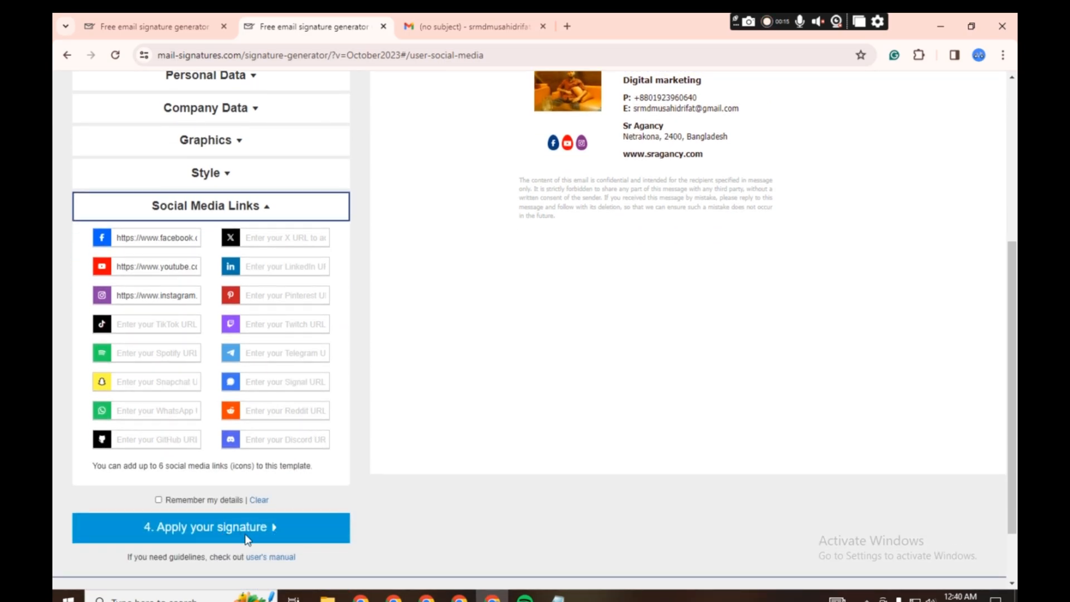
{"action": "left_click", "coordinate": [246, 539]}
{"action": "scroll", "coordinate": [419, 364], "scroll_direction": "up", "scroll_amount": 2}
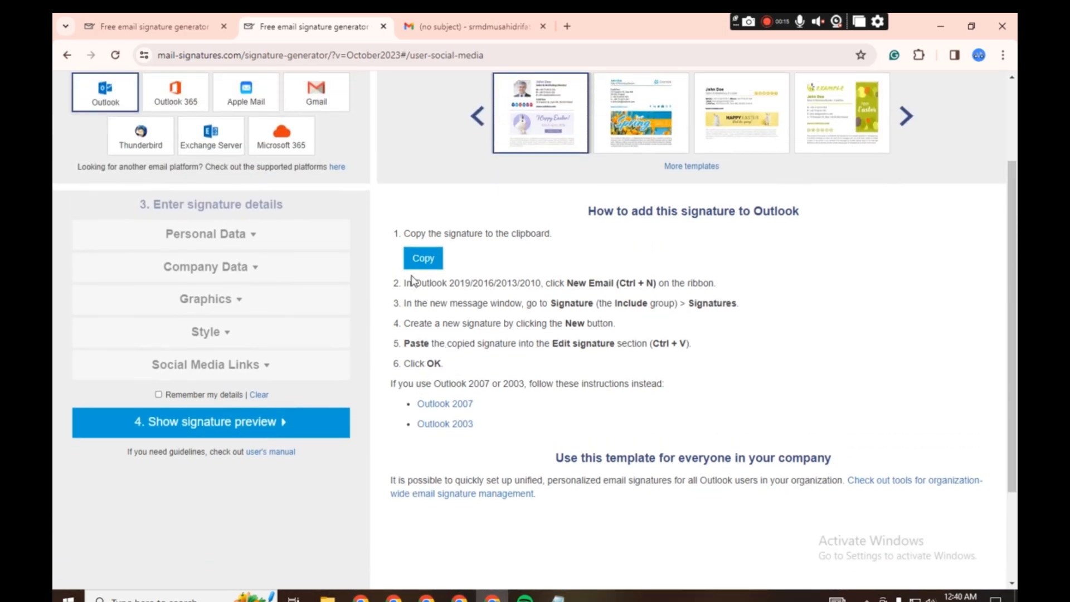
{"action": "left_click", "coordinate": [418, 266]}
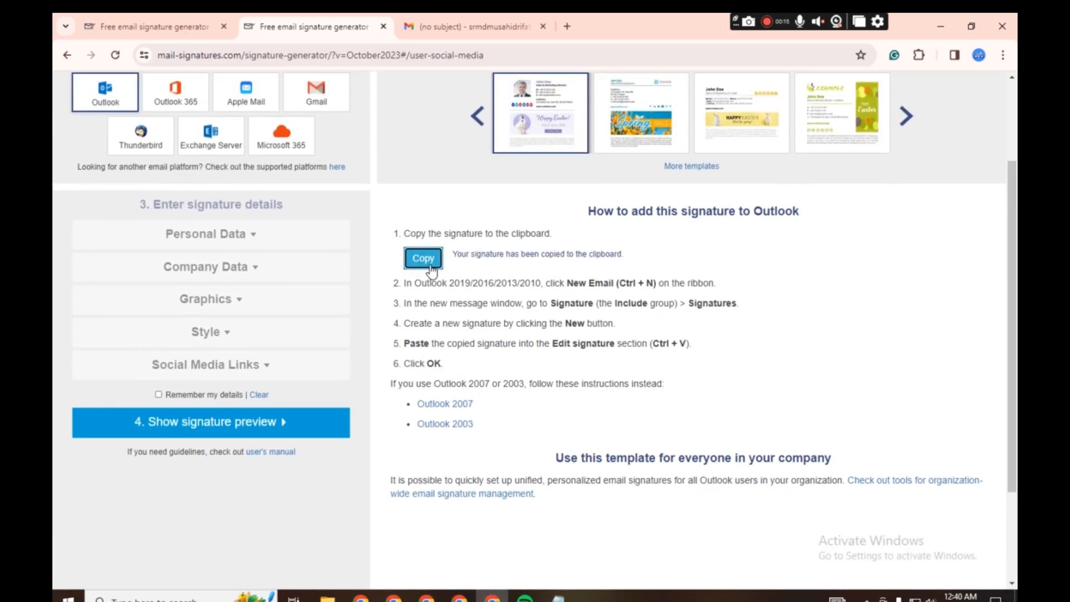
- Switch to Gmail, return to the inbox and open the full mail settings
{"action": "left_click", "coordinate": [456, 27]}
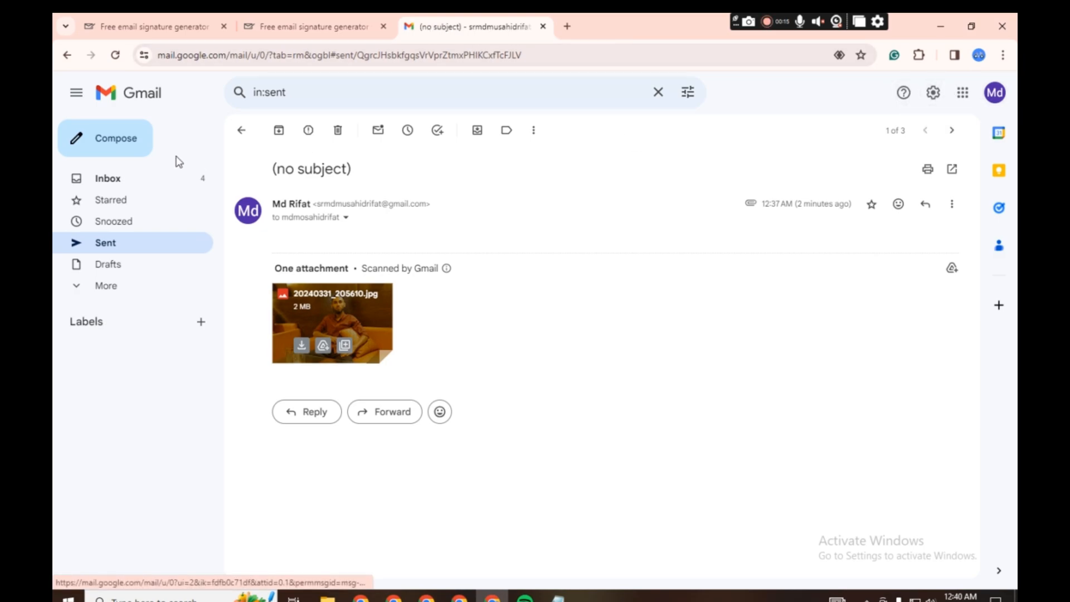
{"action": "left_click", "coordinate": [143, 101]}
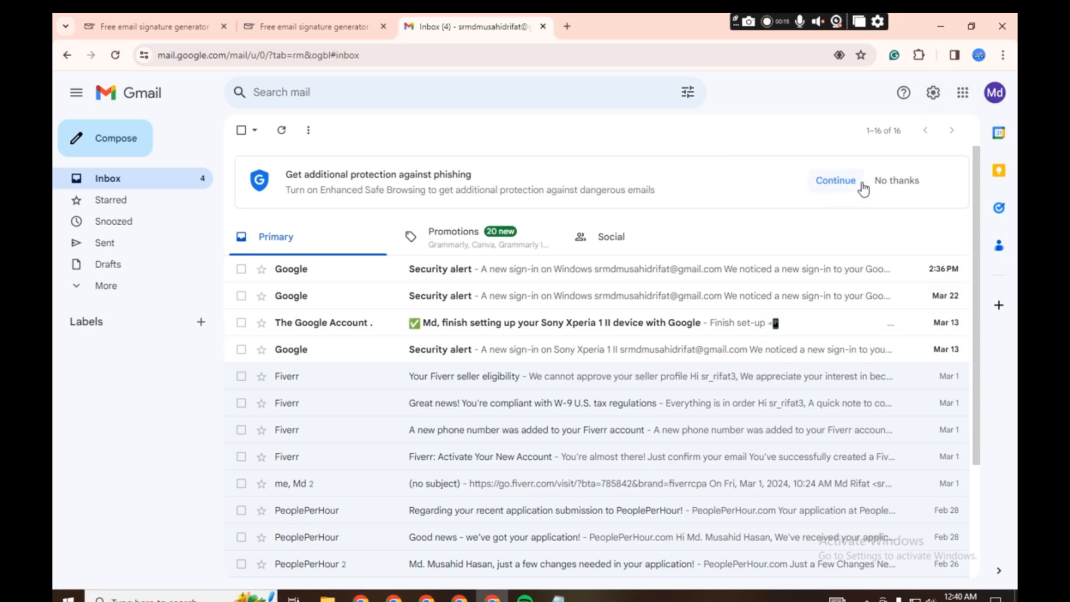
{"action": "left_click", "coordinate": [934, 93]}
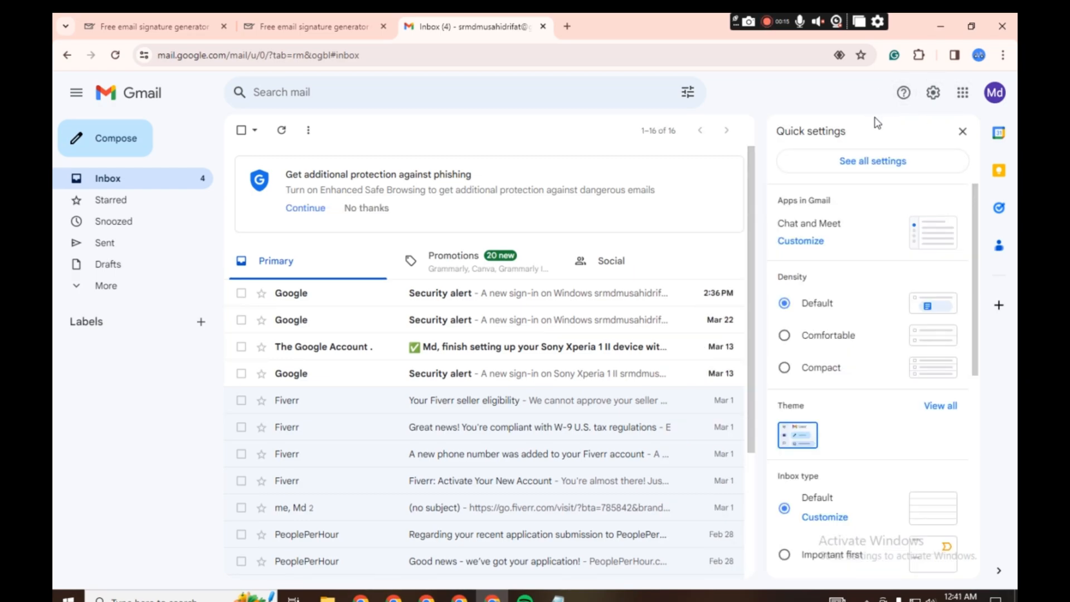
{"action": "left_click", "coordinate": [867, 169]}
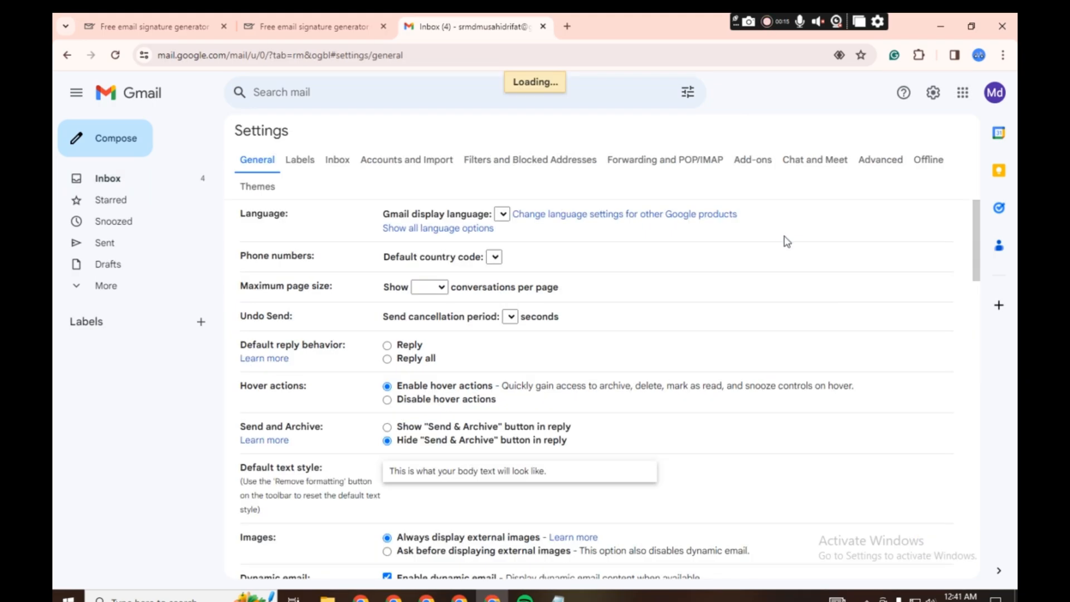
- Create a new signature in the general settings, named with the owner's first name, and paste the copied signature into it
{"action": "scroll", "coordinate": [633, 279], "scroll_direction": "down", "scroll_amount": 2}
{"action": "scroll", "coordinate": [689, 272], "scroll_direction": "down", "scroll_amount": 10}
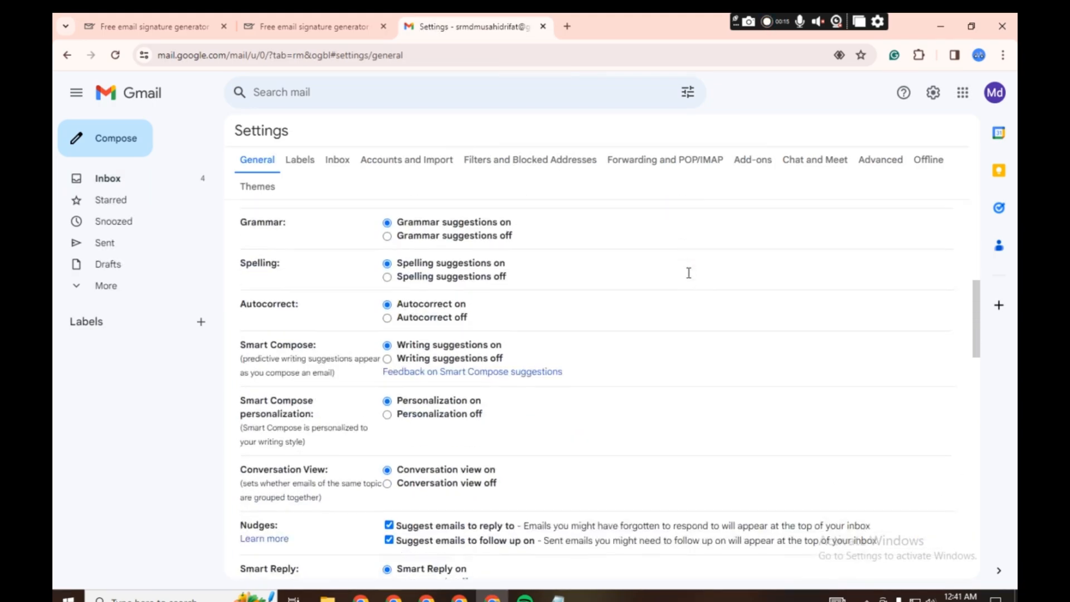
{"action": "scroll", "coordinate": [689, 273], "scroll_direction": "down", "scroll_amount": 8}
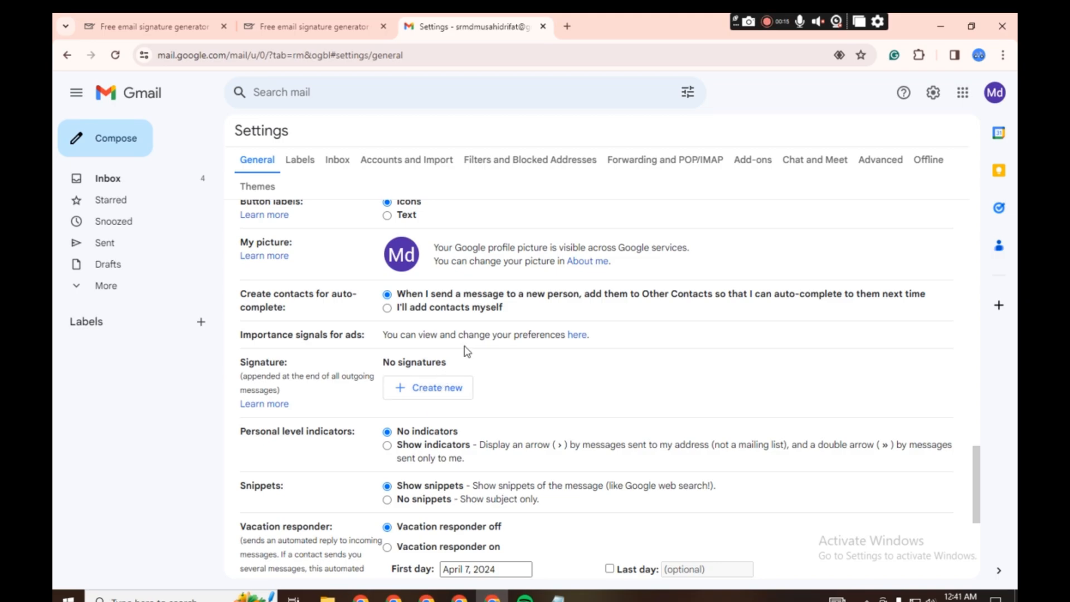
{"action": "left_click", "coordinate": [445, 397]}
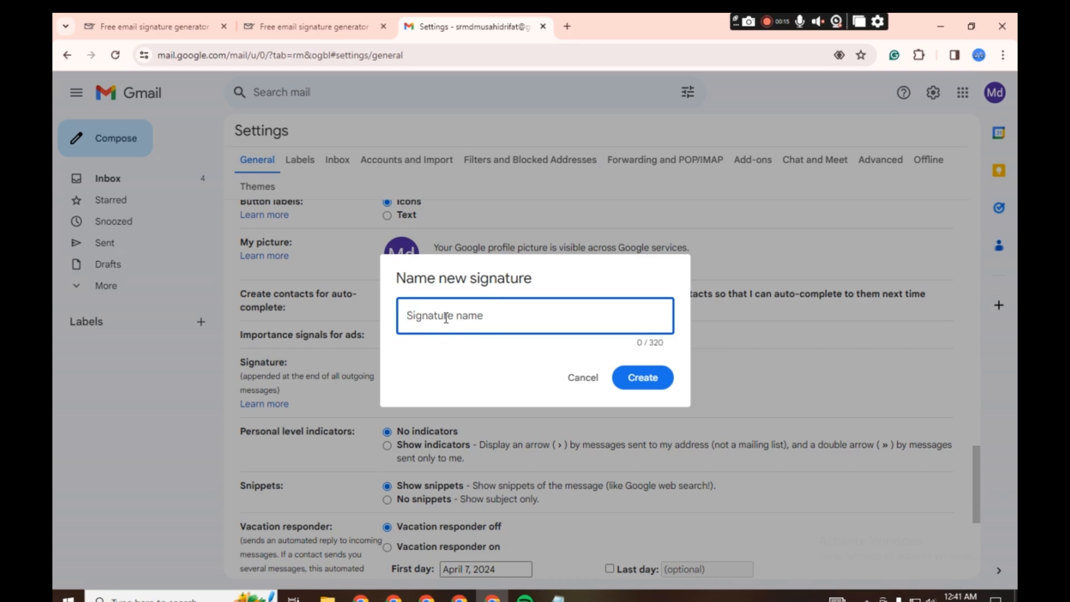
{"action": "type", "text": "rifat"}
{"action": "left_click", "coordinate": [644, 379]}
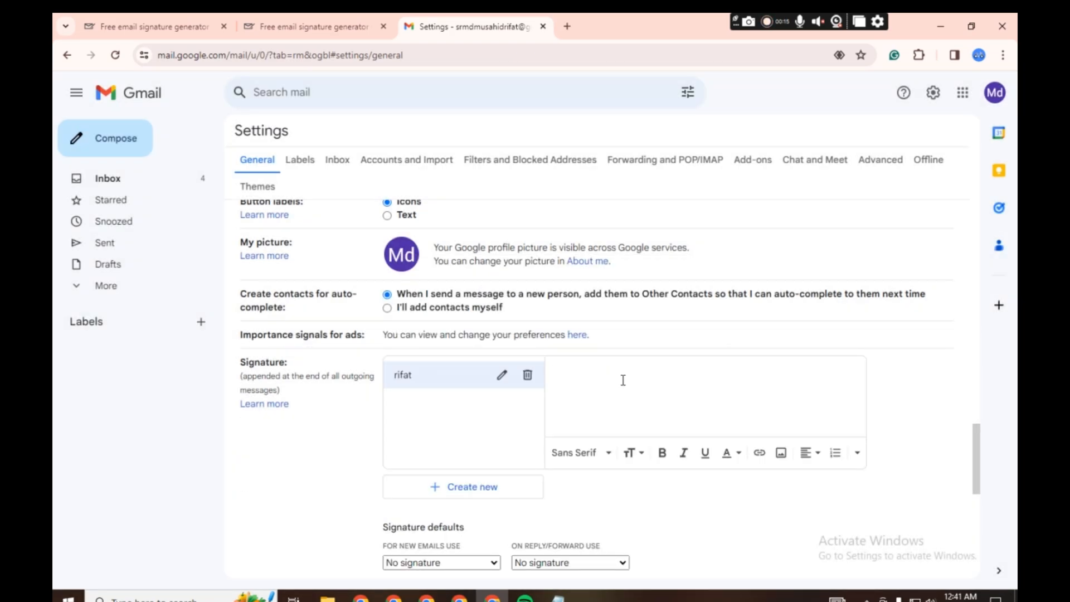
{"action": "key", "text": "ctrl+v"}
{"action": "scroll", "coordinate": [627, 390], "scroll_direction": "up", "scroll_amount": 3}
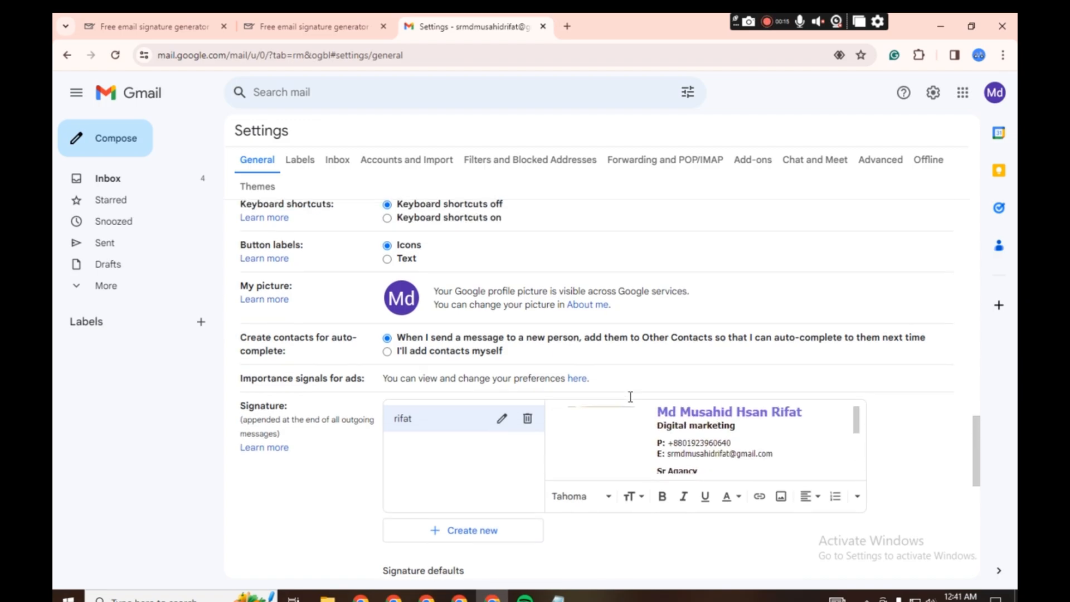
{"action": "scroll", "coordinate": [640, 421], "scroll_direction": "down", "scroll_amount": 2}
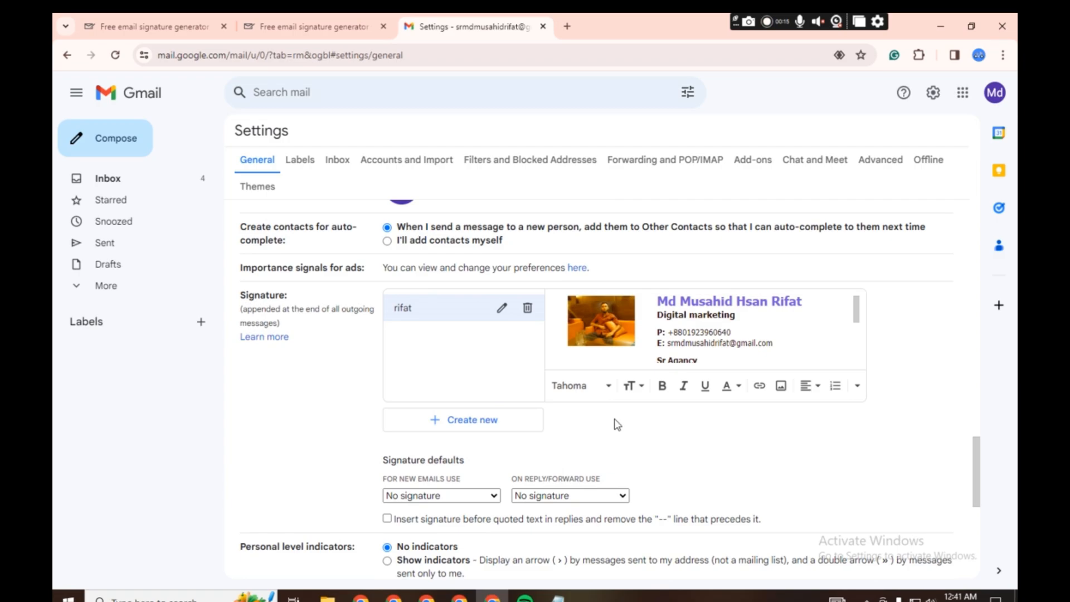
{"action": "scroll", "coordinate": [616, 425], "scroll_direction": "down", "scroll_amount": 2}
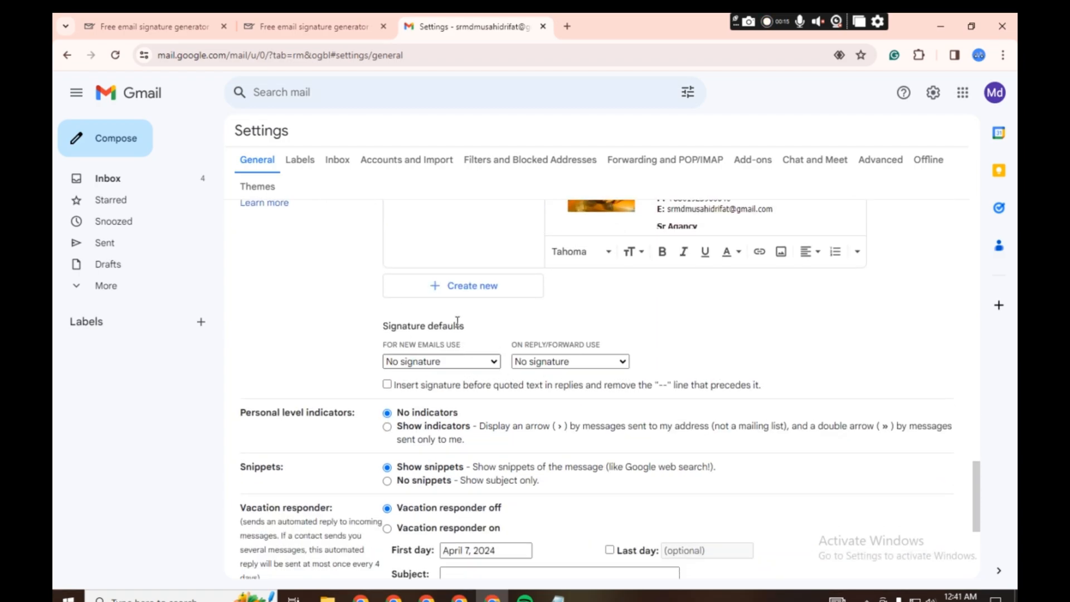
{"action": "scroll", "coordinate": [454, 317], "scroll_direction": "up", "scroll_amount": 2}
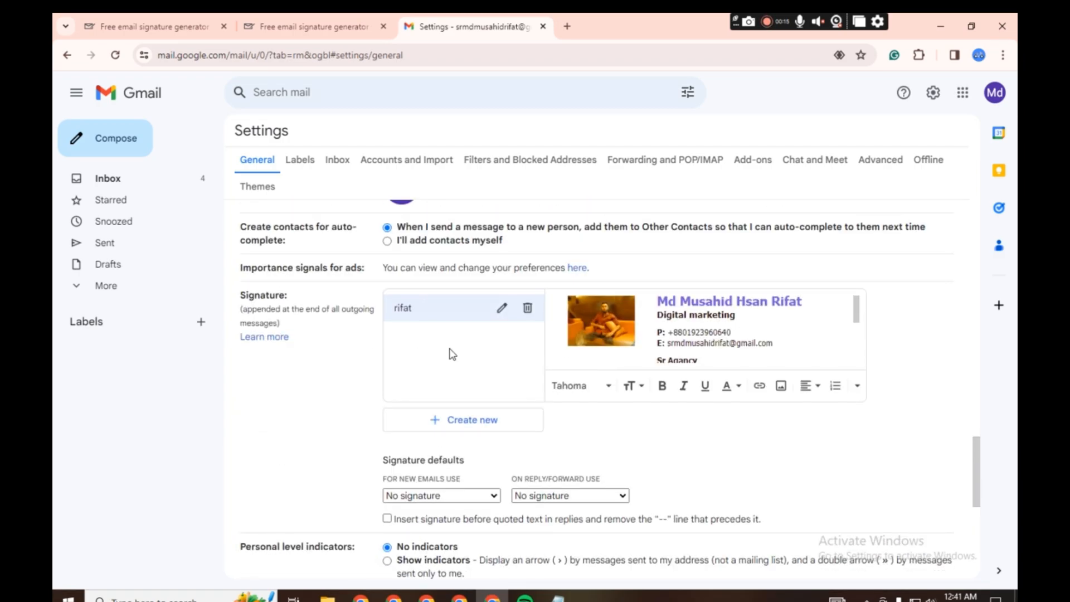
- Make the new signature the default for both new emails and replies/forwards, and save the settings
{"action": "scroll", "coordinate": [452, 354], "scroll_direction": "down", "scroll_amount": 1}
{"action": "left_click", "coordinate": [463, 429]}
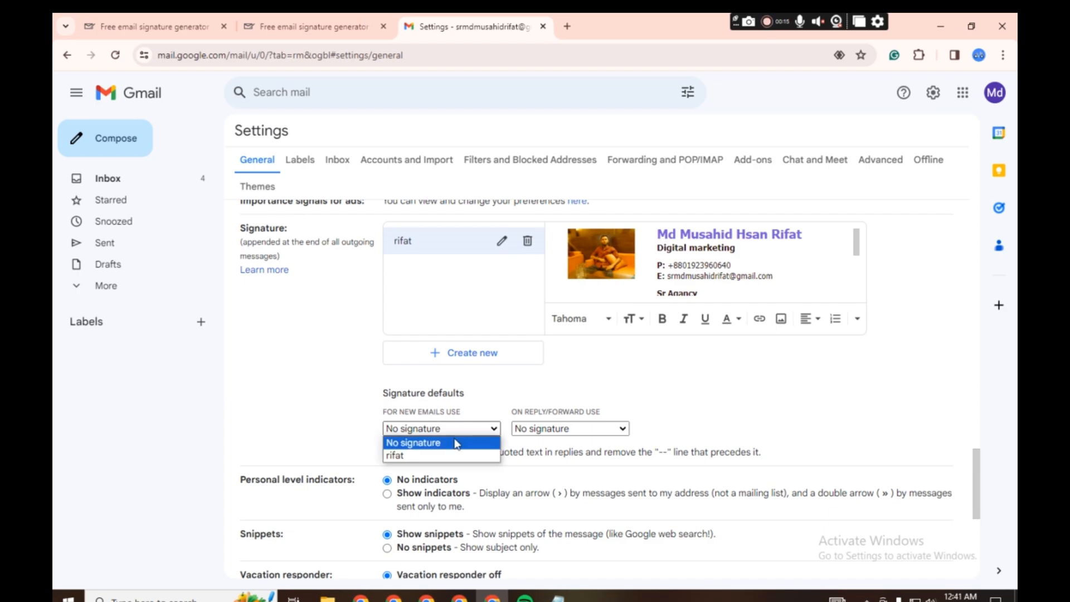
{"action": "left_click", "coordinate": [413, 456]}
{"action": "left_click", "coordinate": [560, 430]}
{"action": "left_click", "coordinate": [538, 456]}
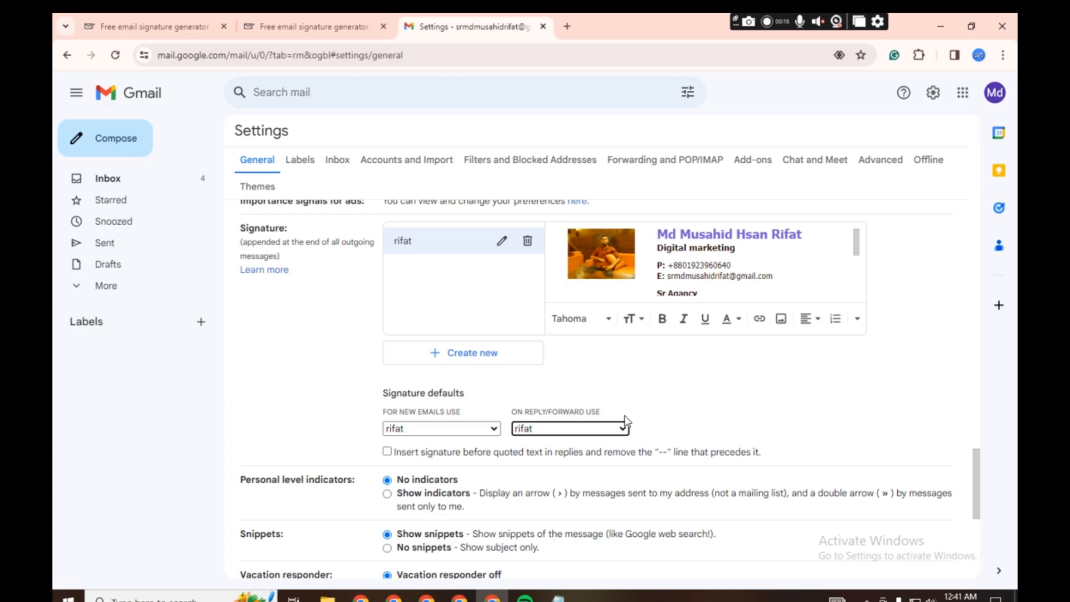
{"action": "scroll", "coordinate": [626, 422], "scroll_direction": "down", "scroll_amount": 3}
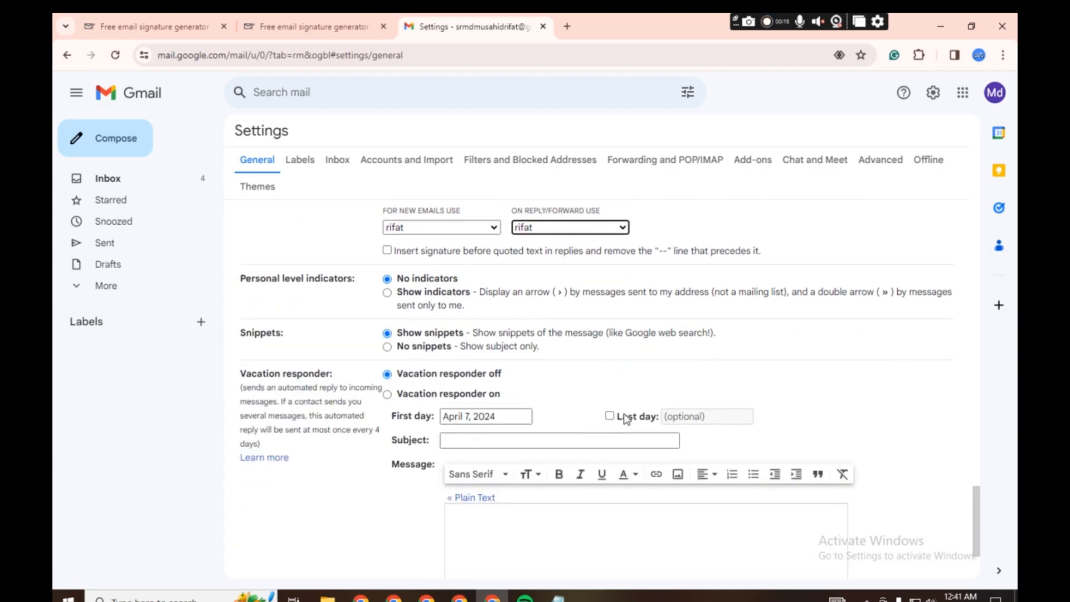
{"action": "scroll", "coordinate": [625, 418], "scroll_direction": "down", "scroll_amount": 2}
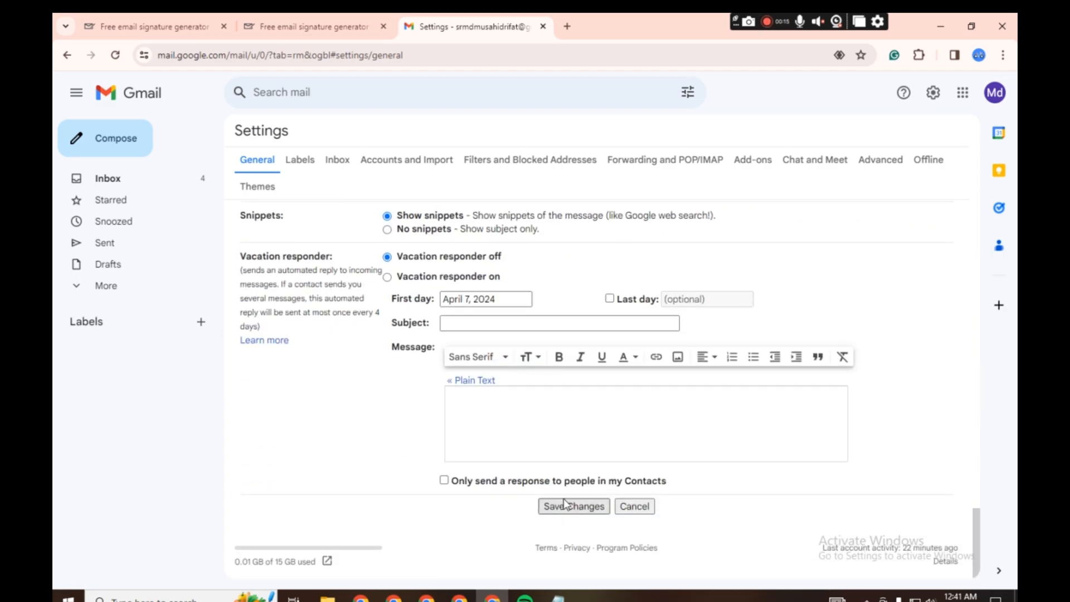
{"action": "left_click", "coordinate": [574, 514]}
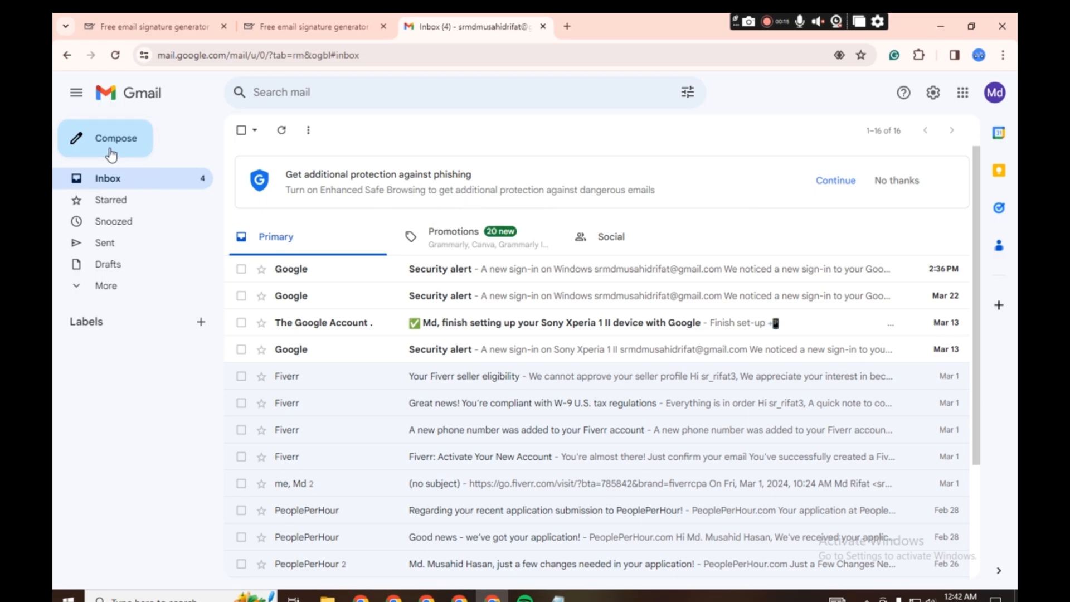
- Start a new email message to check the signature in it
{"action": "left_click", "coordinate": [83, 152]}
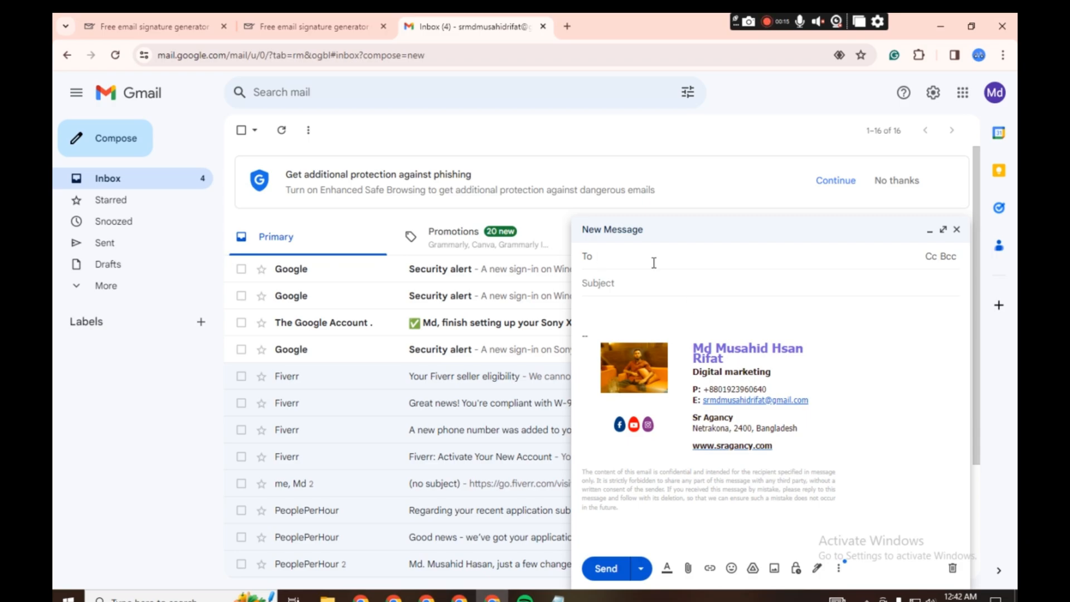
- Address the new message to the suggested contact's e-mail, set the subject to "Hi" and send it
{"action": "type", "text": "m"}
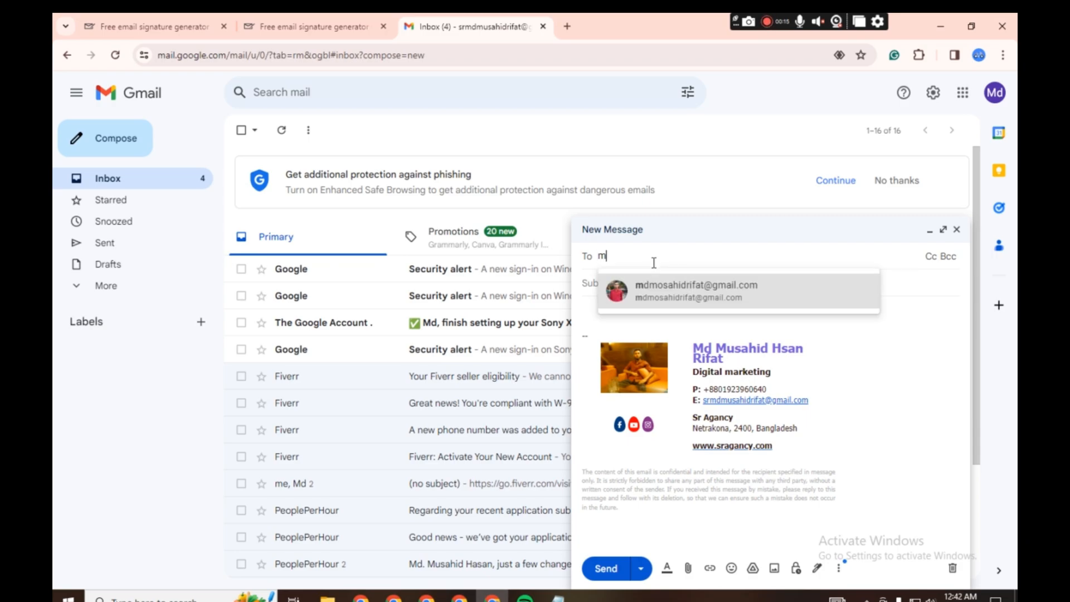
{"action": "key", "text": "Return"}
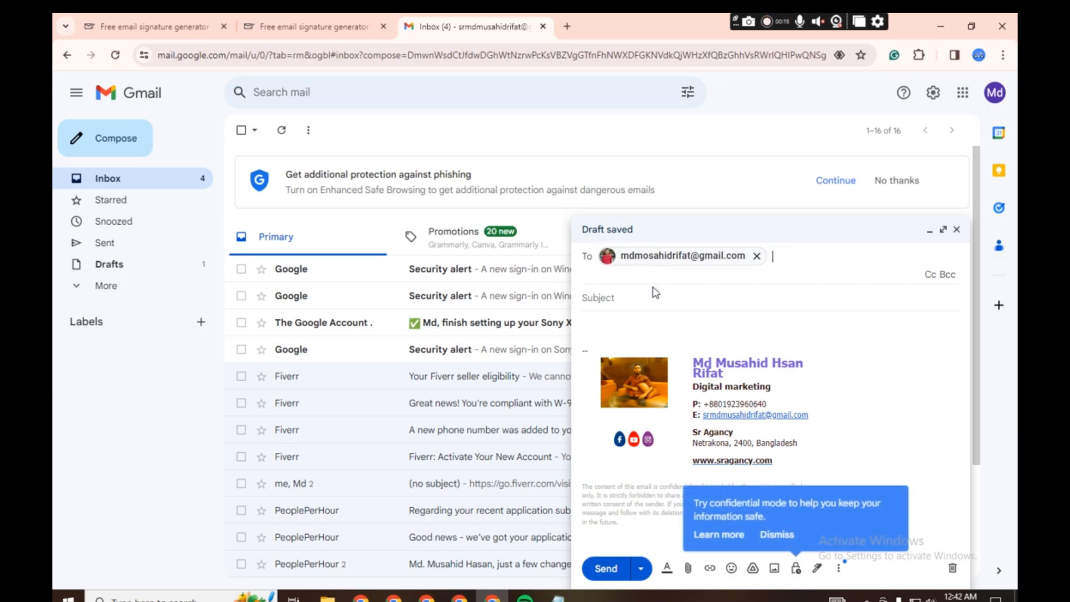
{"action": "left_click", "coordinate": [633, 304]}
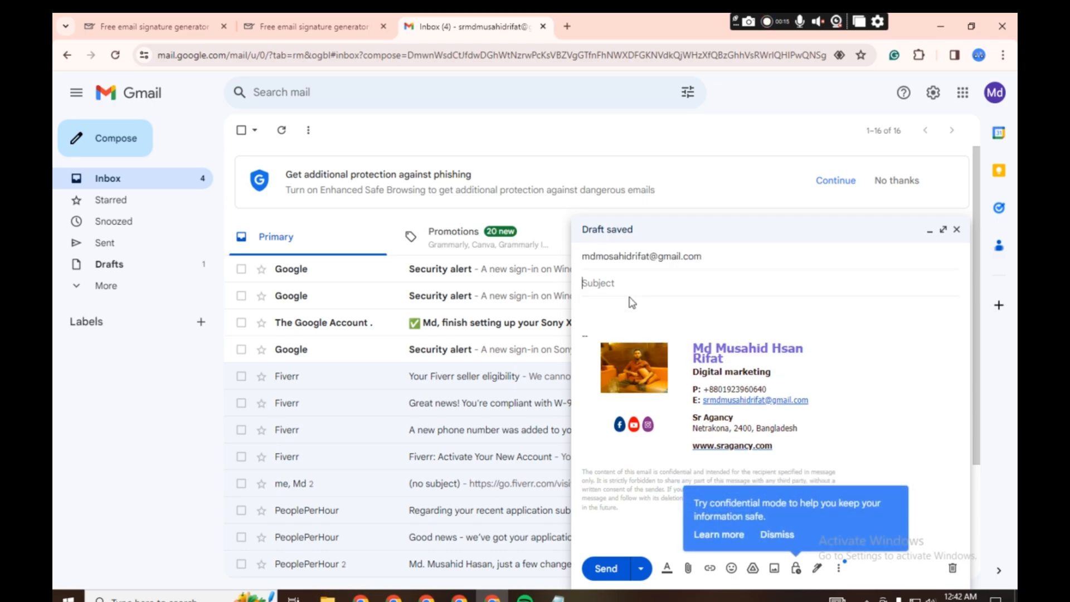
{"action": "type", "text": "Hi"}
{"action": "left_click", "coordinate": [605, 569]}
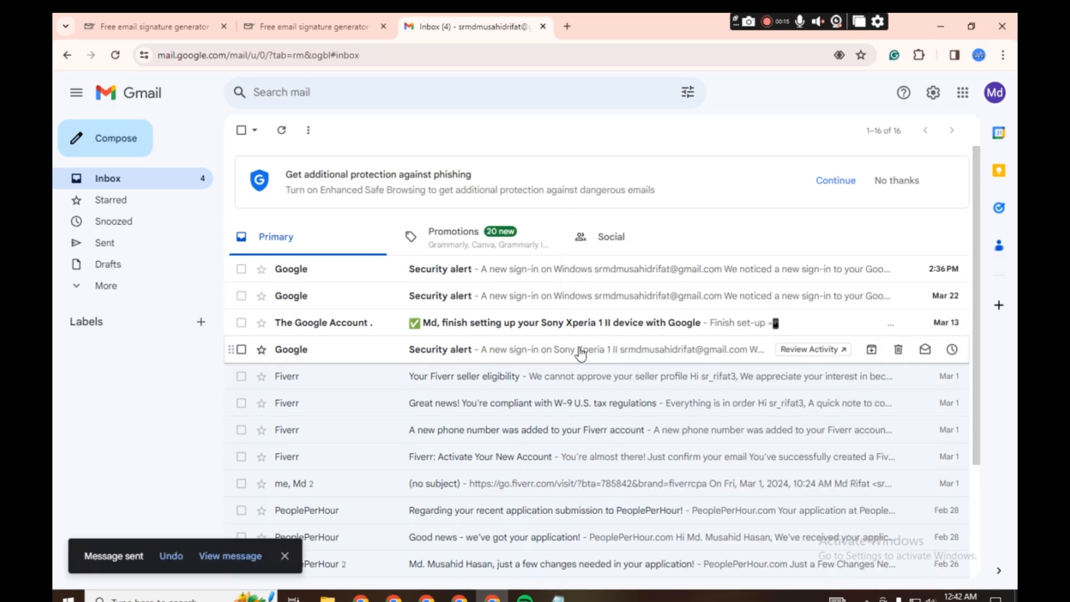
- Switch to the recipient's Gmail account in the other browser window and open the received "Hi" message to check its signature
{"action": "left_click", "coordinate": [394, 598]}
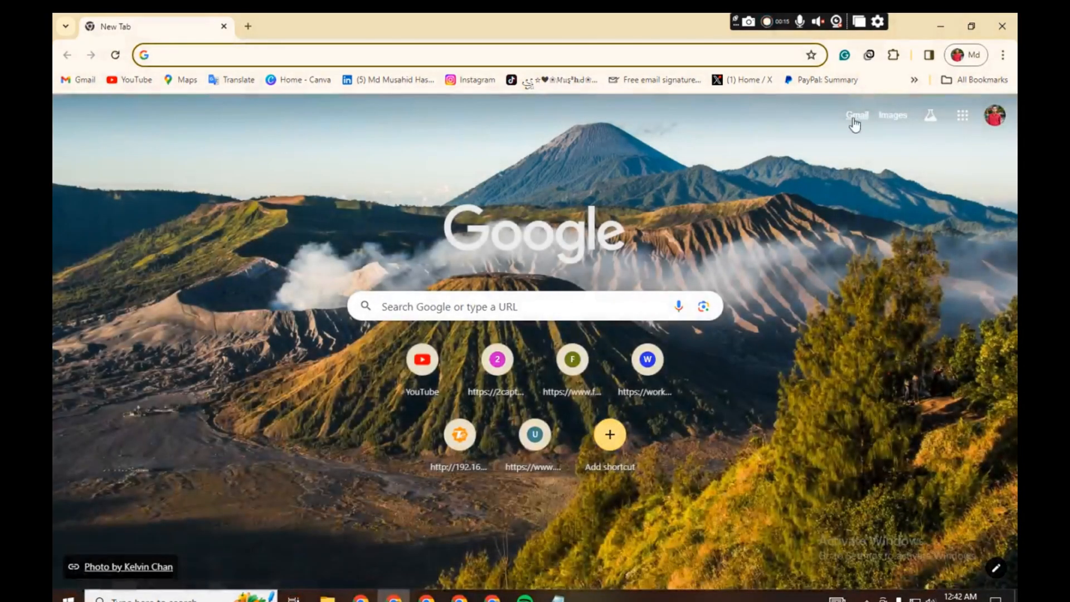
{"action": "left_click", "coordinate": [856, 93]}
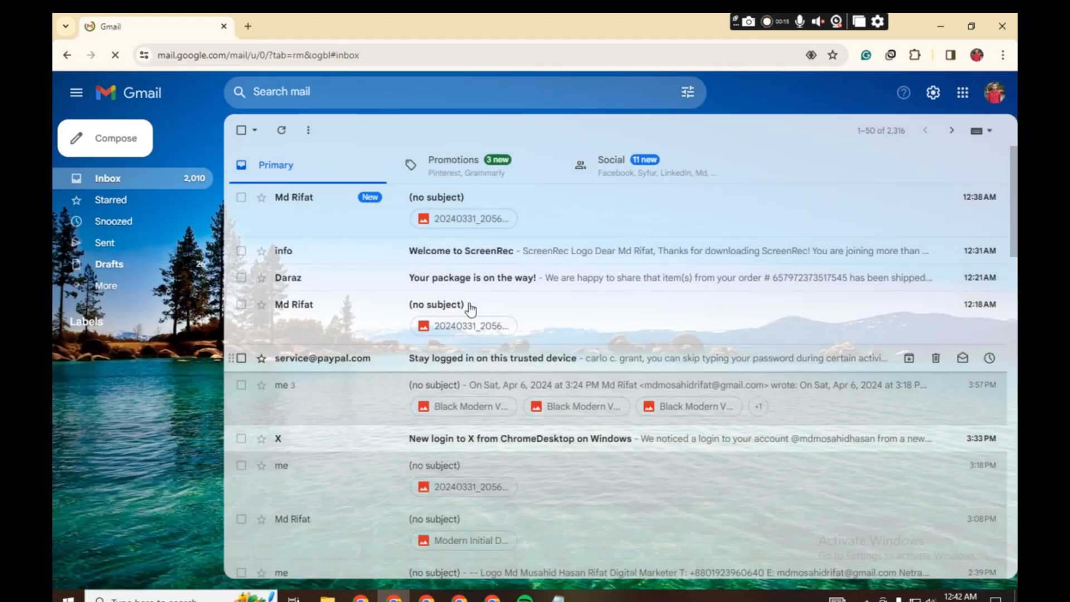
{"action": "left_click", "coordinate": [573, 210]}
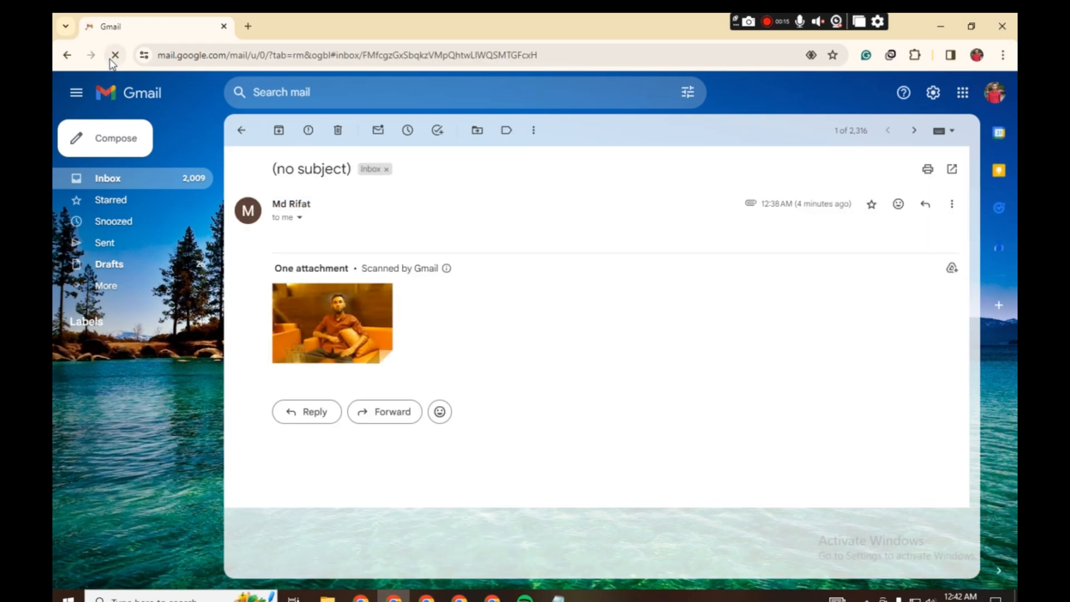
{"action": "left_click", "coordinate": [143, 95]}
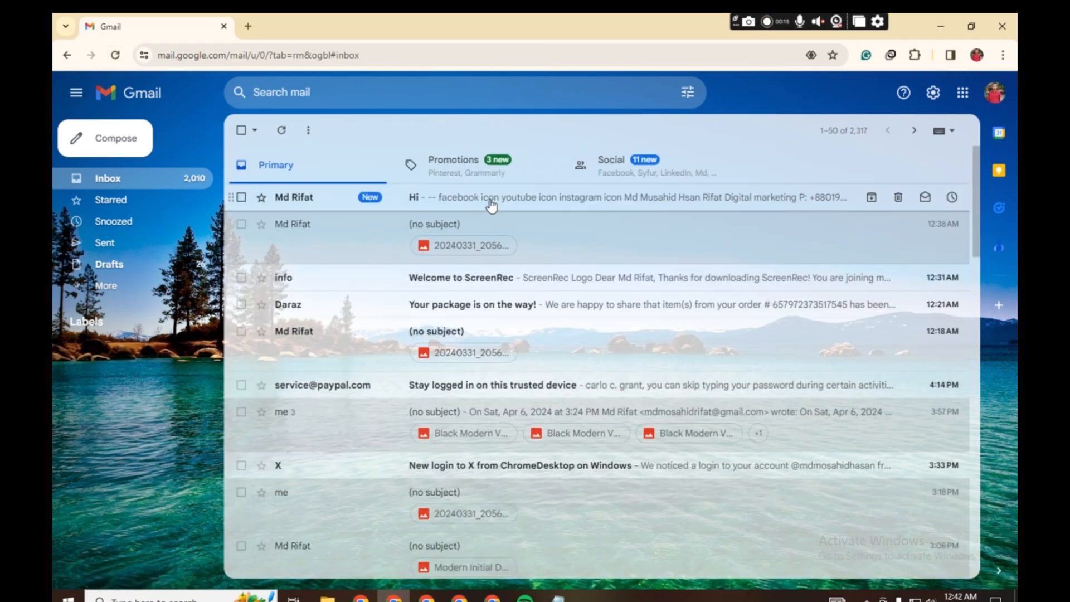
{"action": "left_click", "coordinate": [490, 205]}
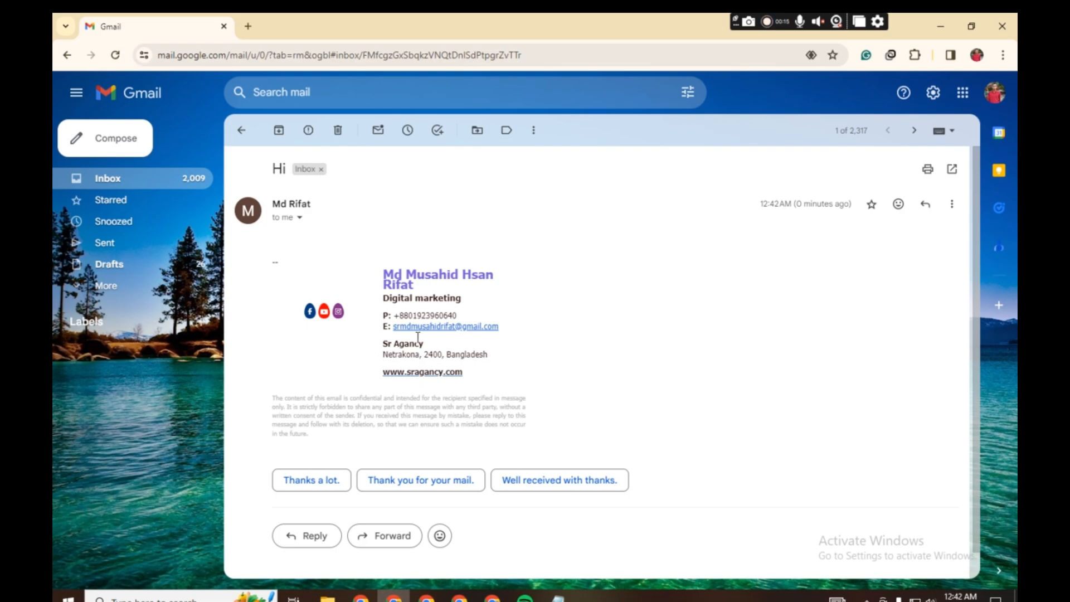
- View the earlier no-subject email with the photo attachment, and reopen the "Hi" message to compare its signature
{"action": "left_click", "coordinate": [66, 55]}
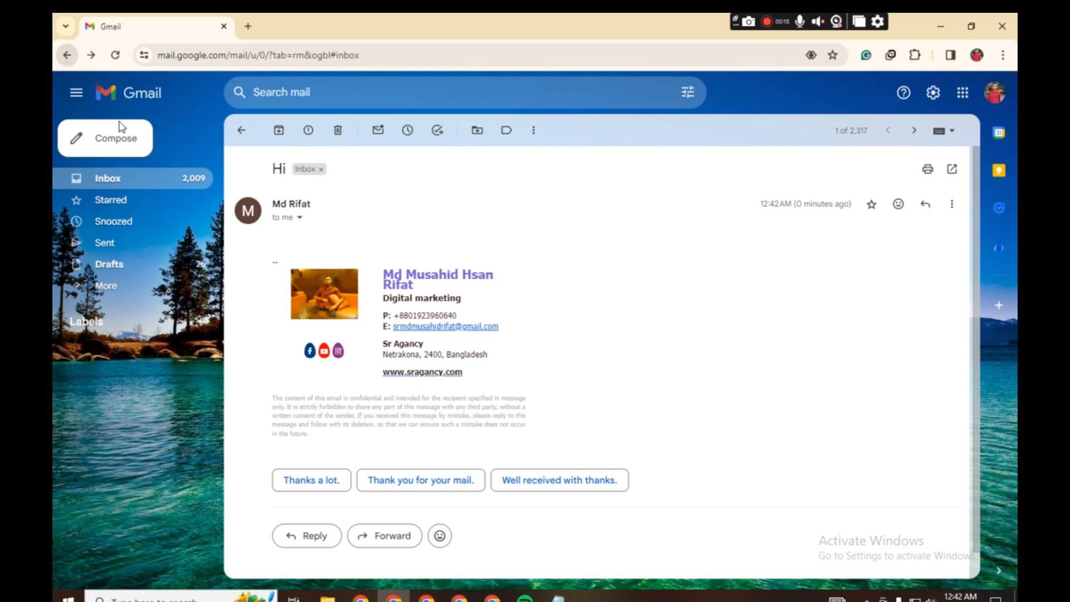
{"action": "left_click", "coordinate": [337, 233]}
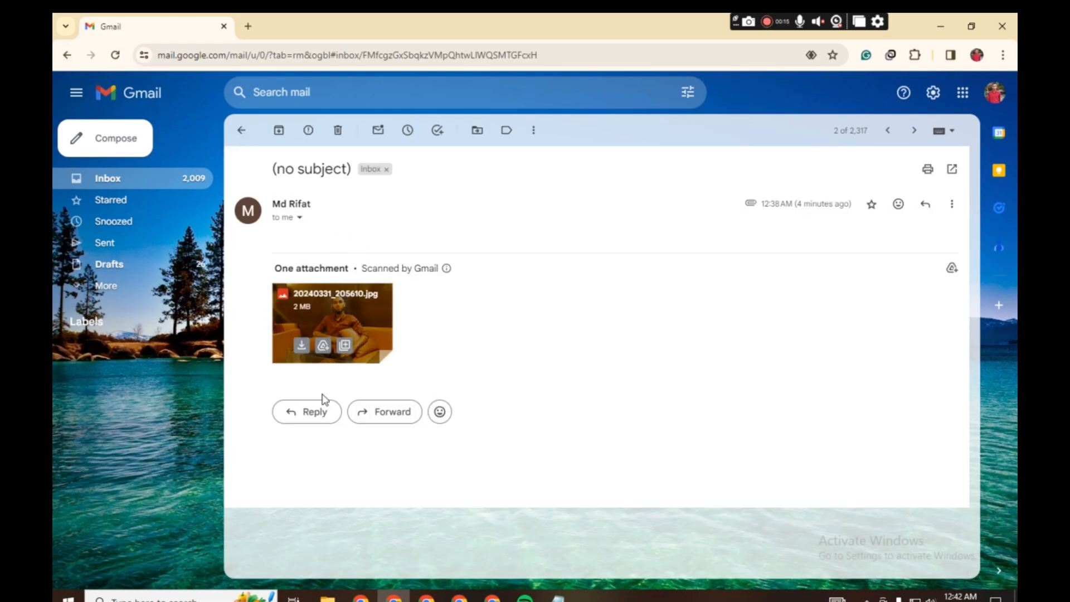
{"action": "mouse_move", "coordinate": [333, 347]}
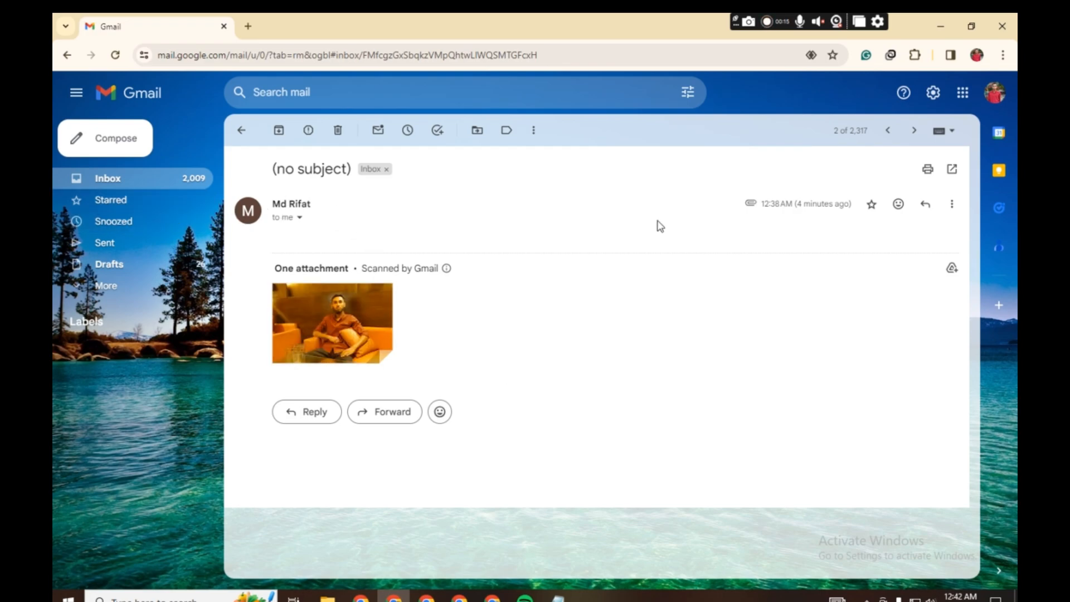
{"action": "left_click", "coordinate": [139, 95]}
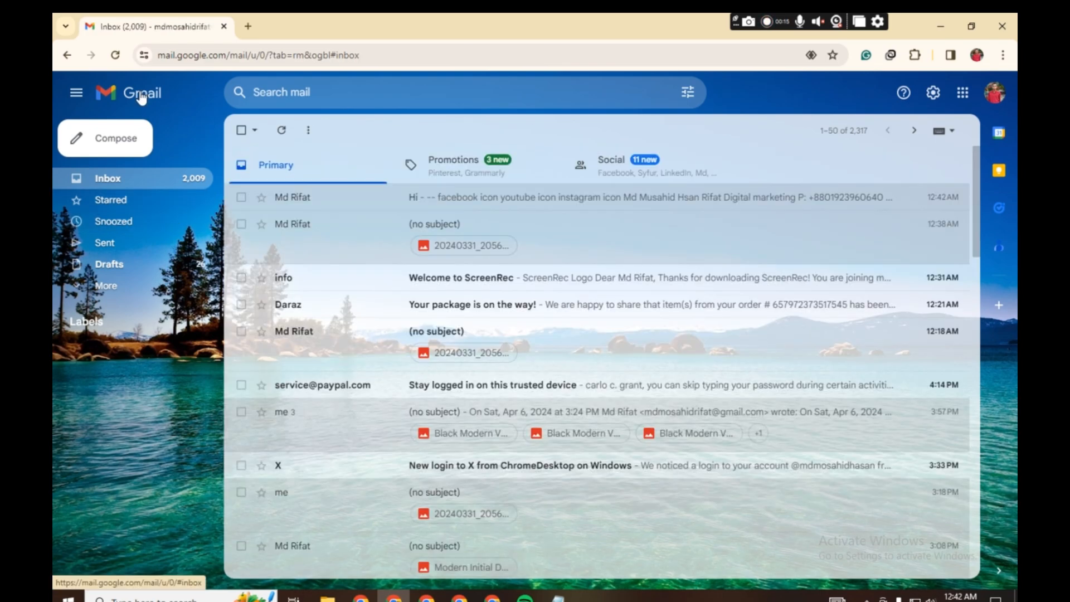
{"action": "left_click", "coordinate": [463, 200]}
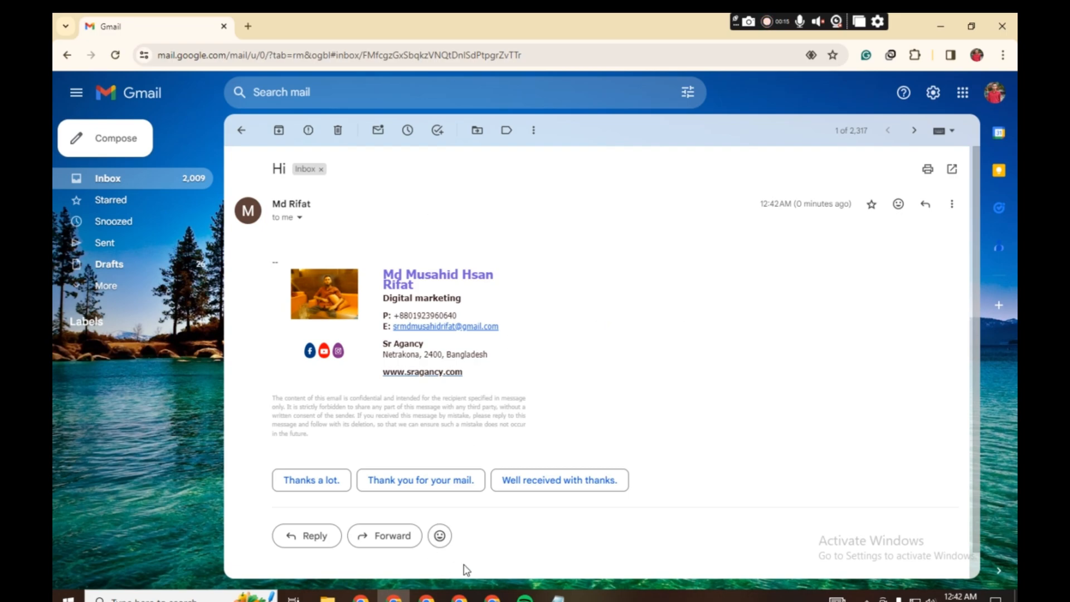
- Switch back to the sender's Gmail window and look over its inbox
{"action": "left_click", "coordinate": [492, 598]}
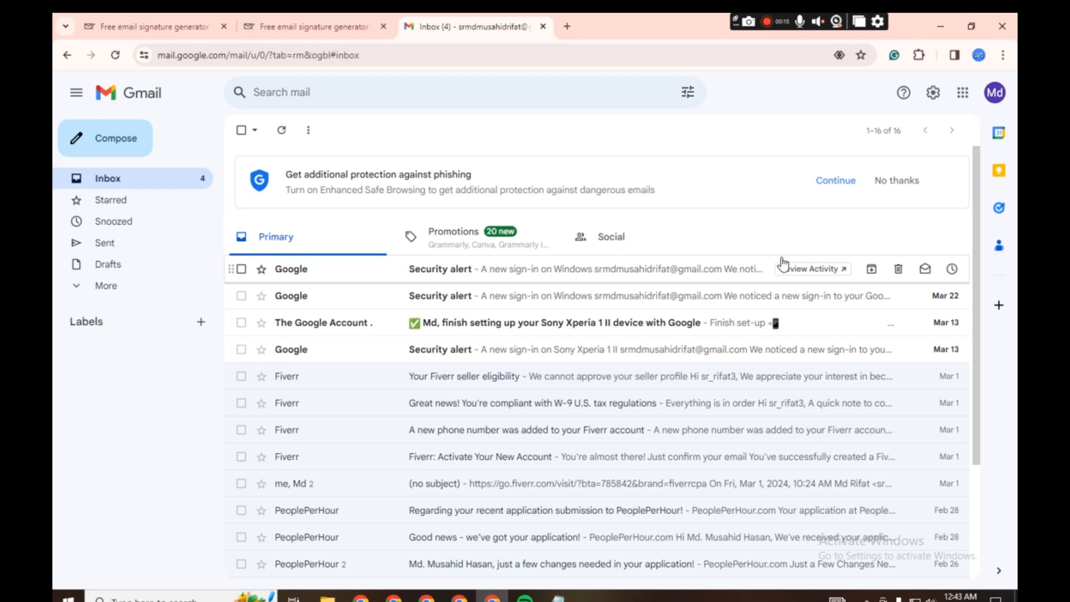
{"action": "scroll", "coordinate": [769, 223], "scroll_direction": "down", "scroll_amount": 3}
{"action": "scroll", "coordinate": [769, 245], "scroll_direction": "up", "scroll_amount": 3}
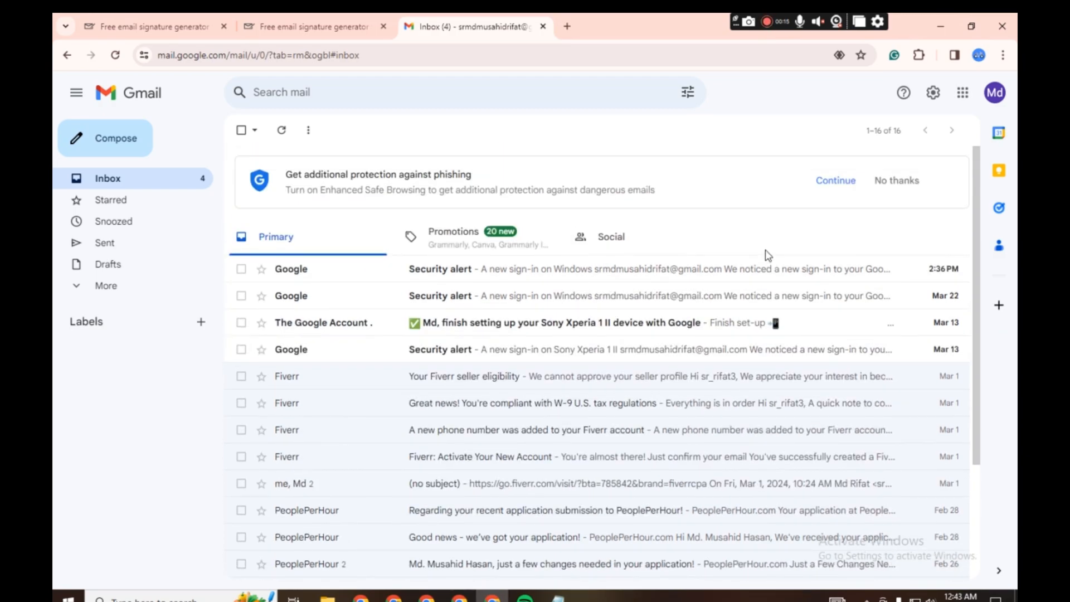